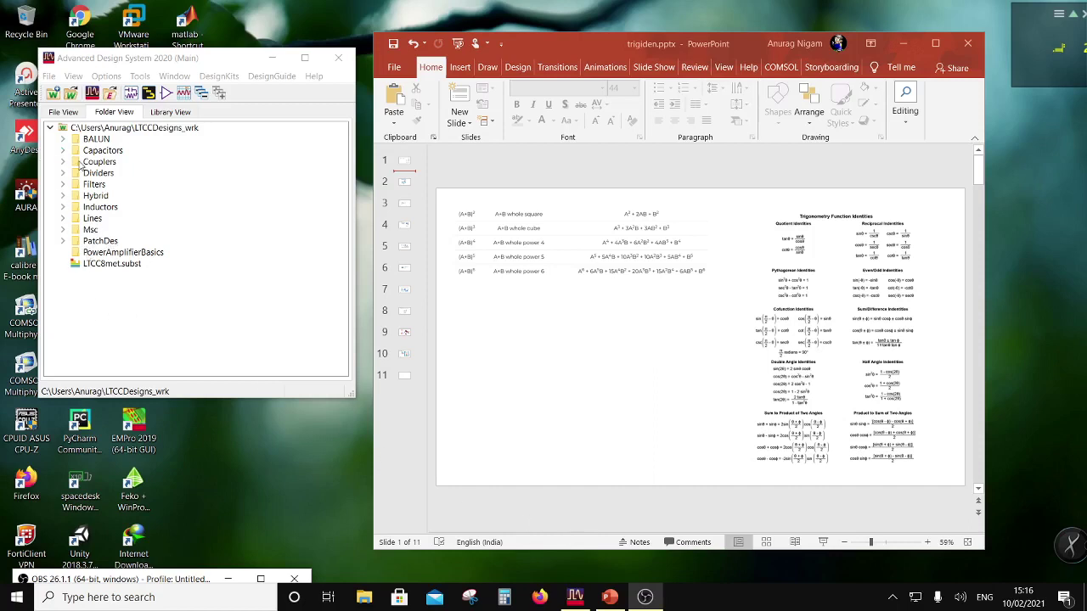
Create a schematic cell named Compression under PowerAmplifierBasics in LTCCDesigns_lib.
right_click(98, 254)
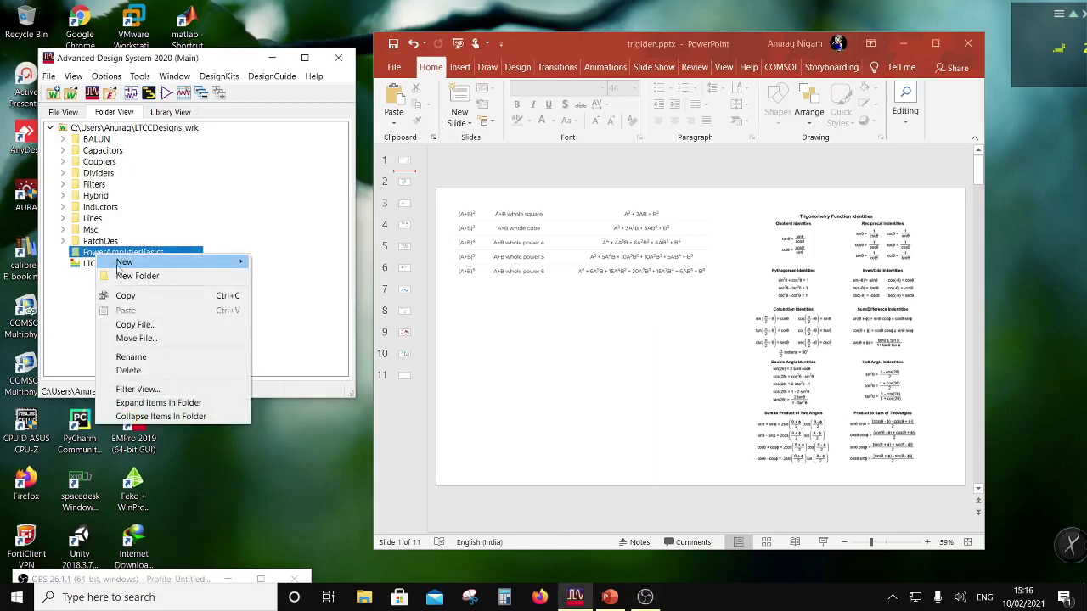
mouse_move(204, 262)
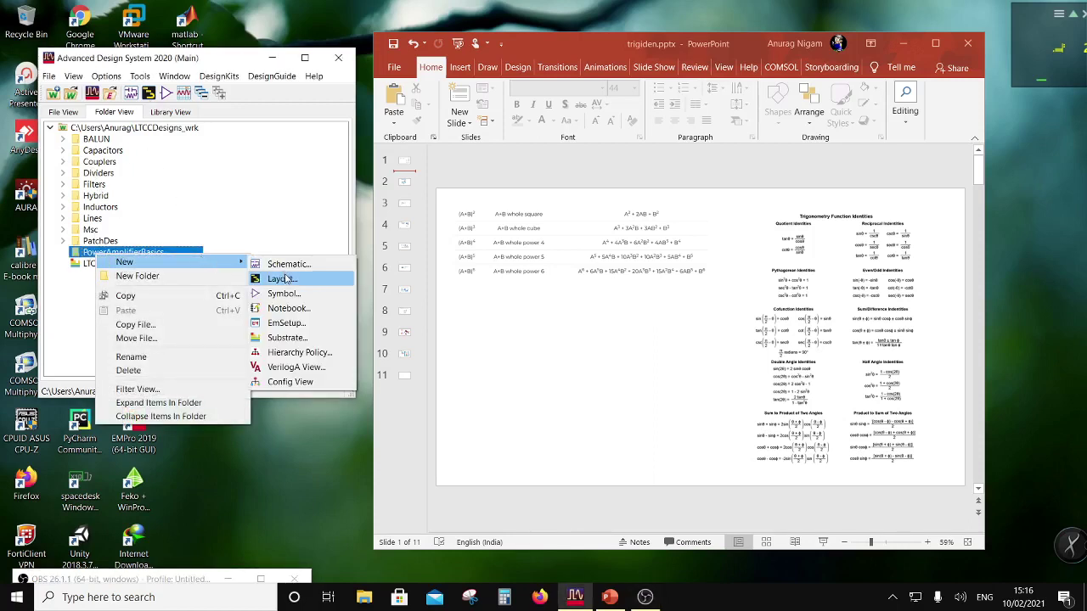
click(289, 264)
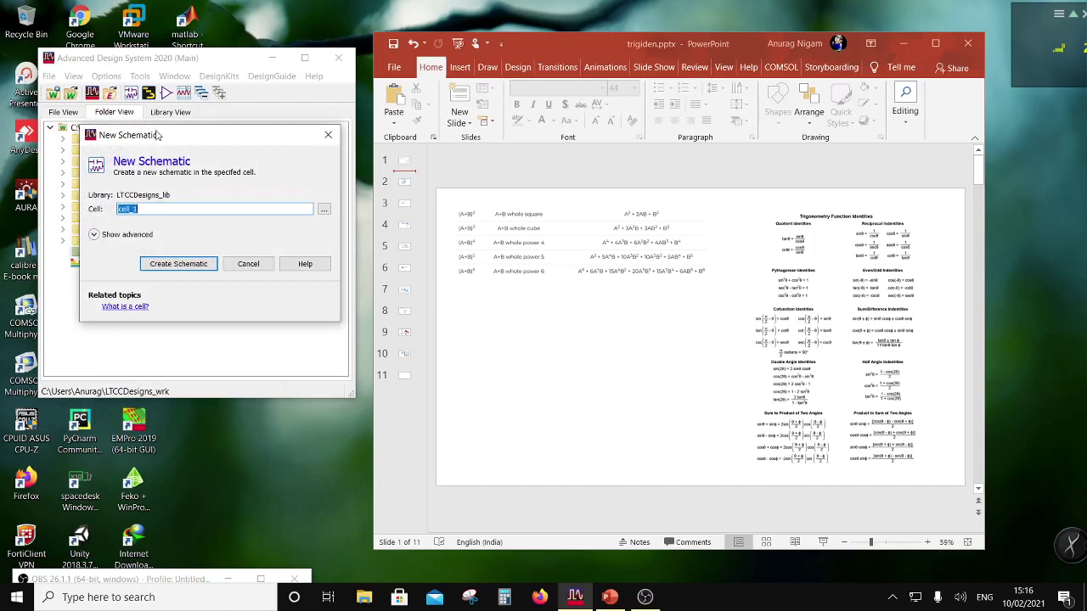
drag(158, 135, 531, 257)
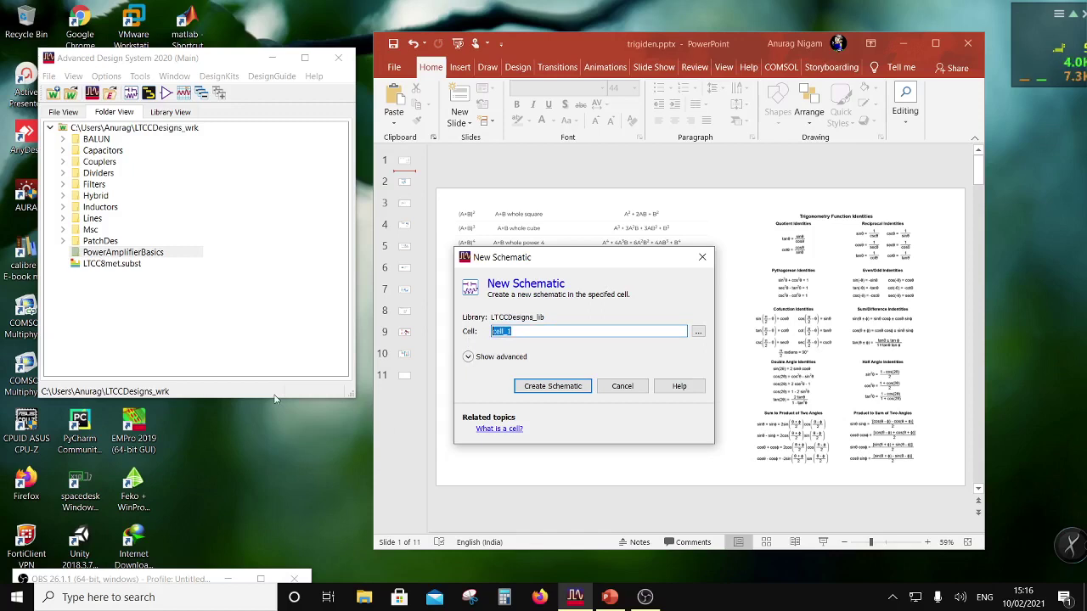
text(Compression)
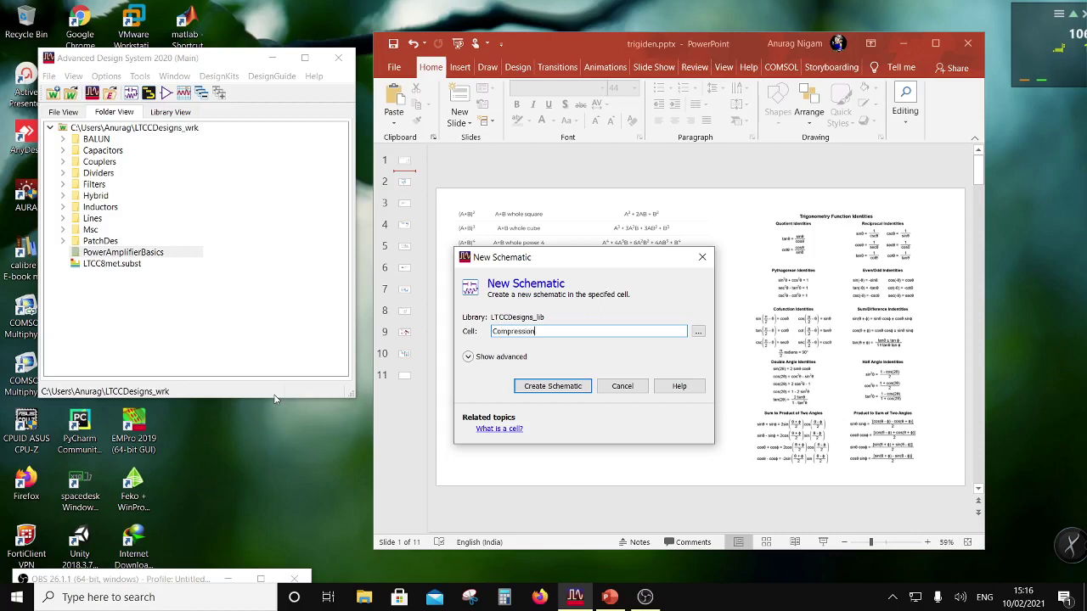
click(535, 395)
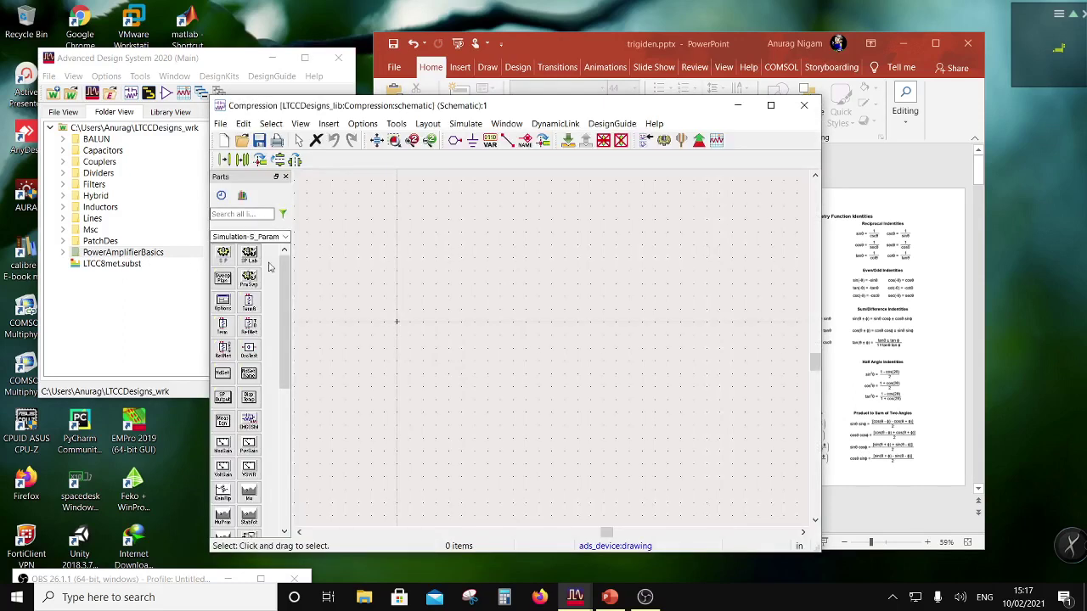
Place an Amplifier2 block (AMP1) from the System-Amps & Mixers palette on the canvas.
click(285, 237)
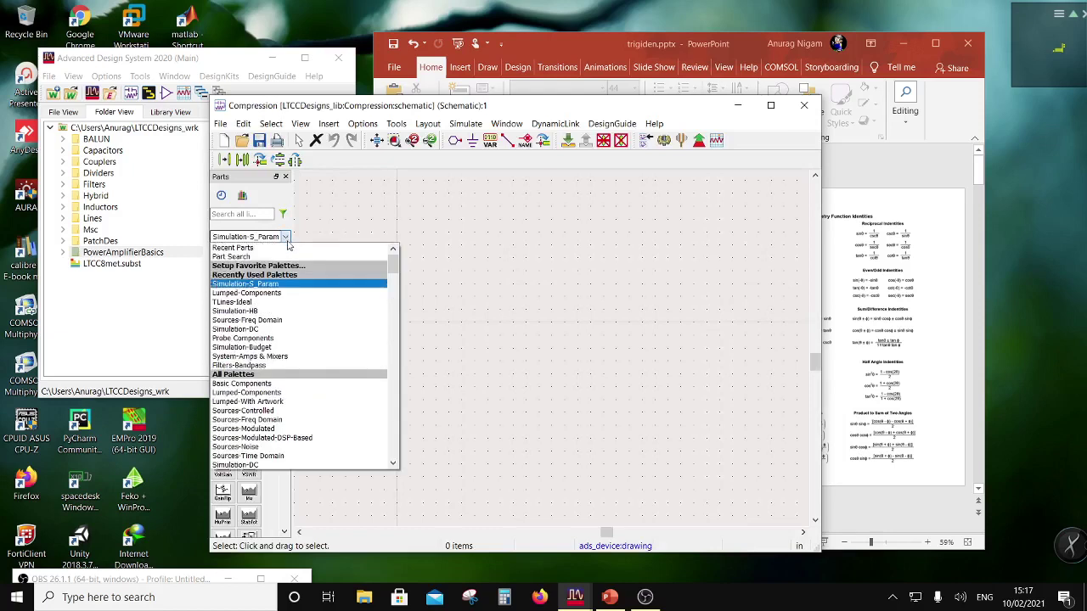
scroll(265, 356, down, 12)
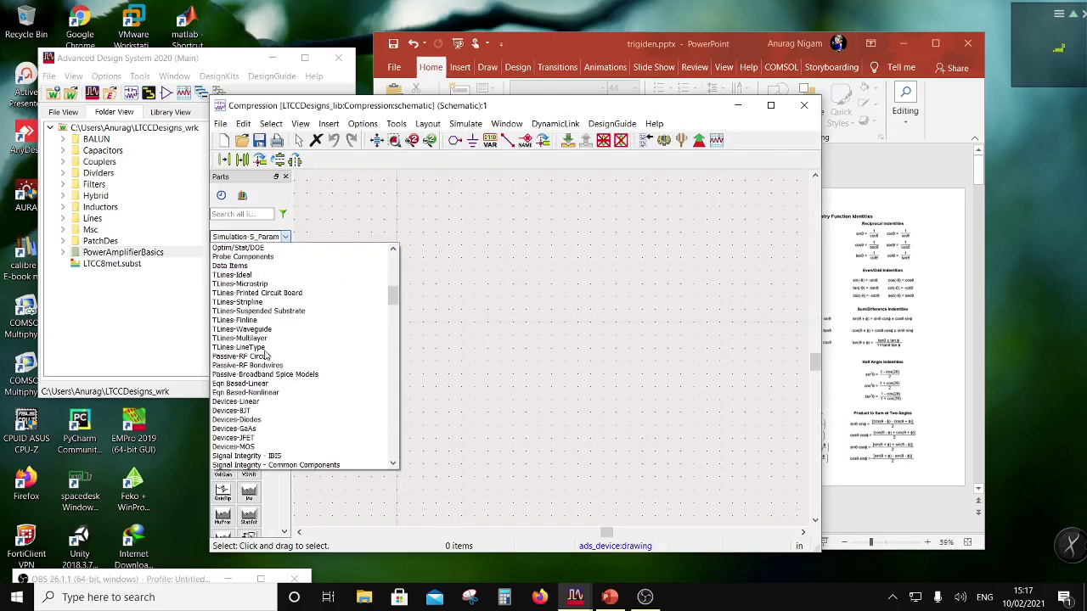
scroll(260, 382, down, 2)
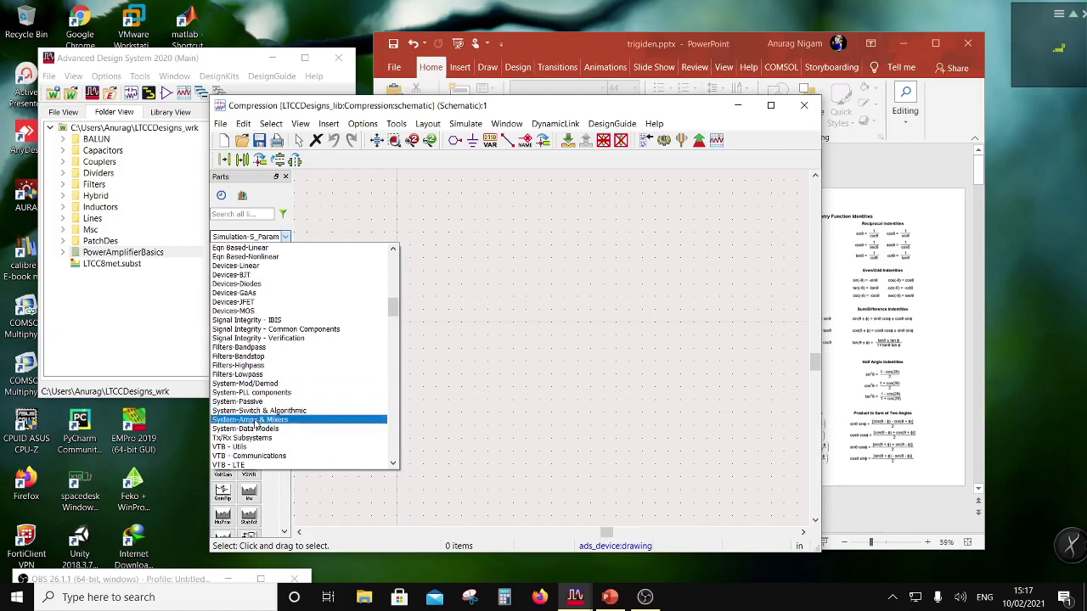
click(254, 421)
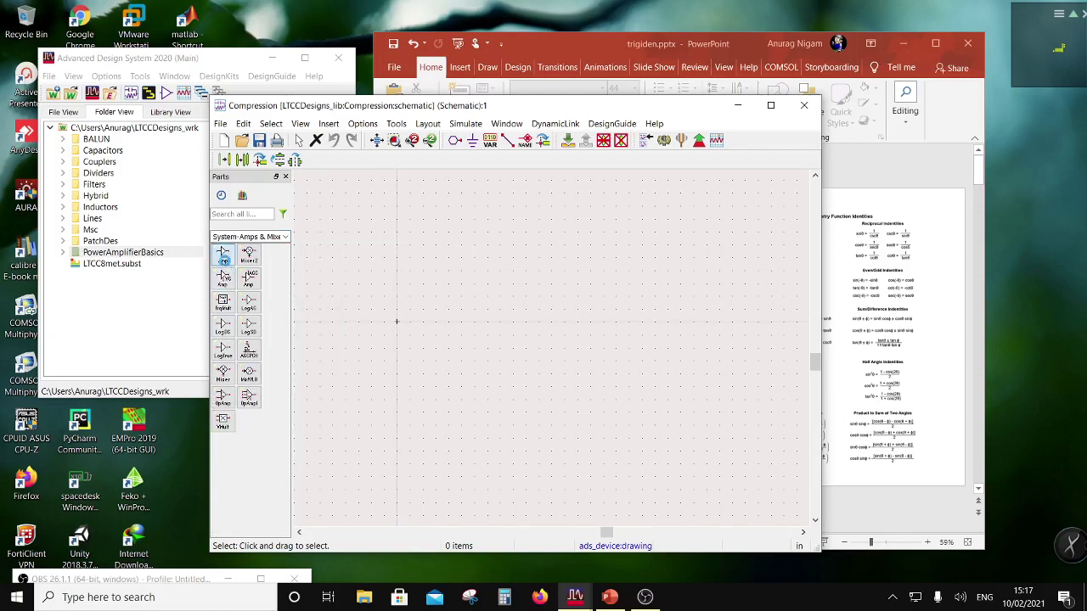
click(223, 258)
click(397, 321)
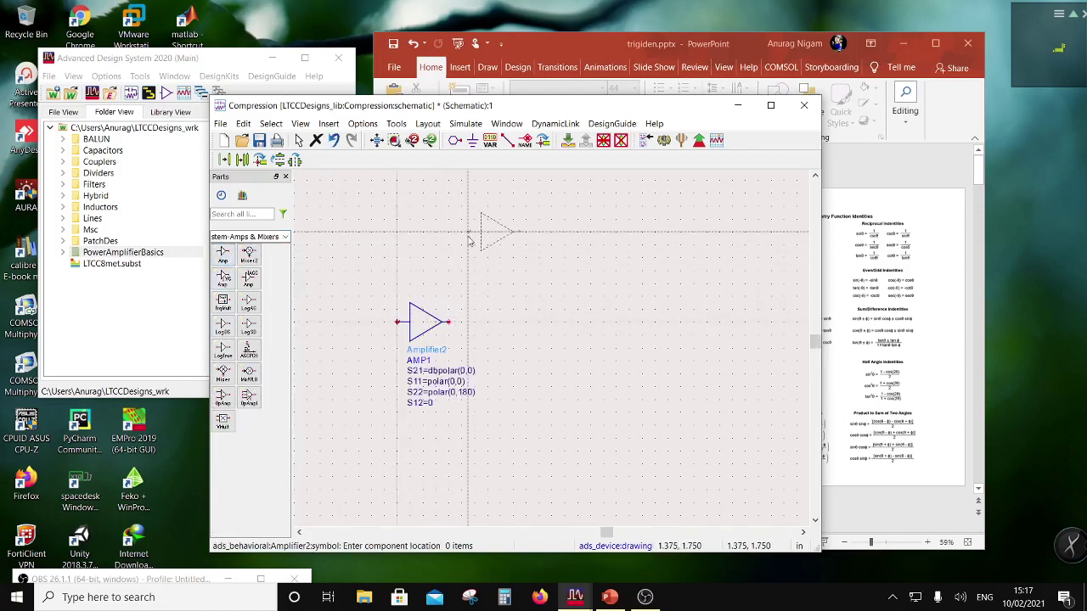
key(Escape)
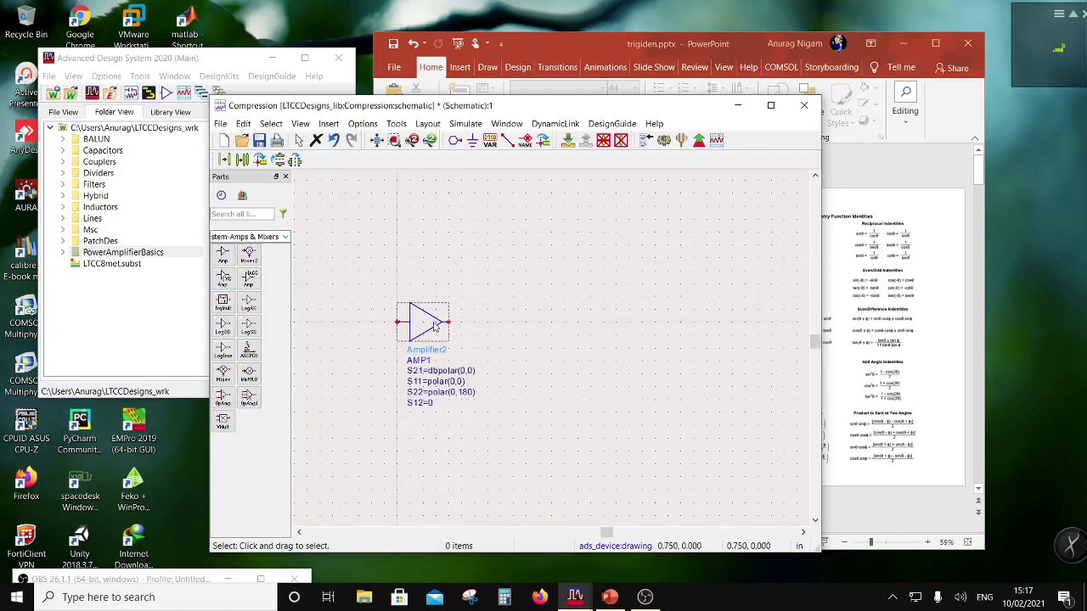
Set AMP1's S11 to dbpolar(-10,0).
double_click(434, 326)
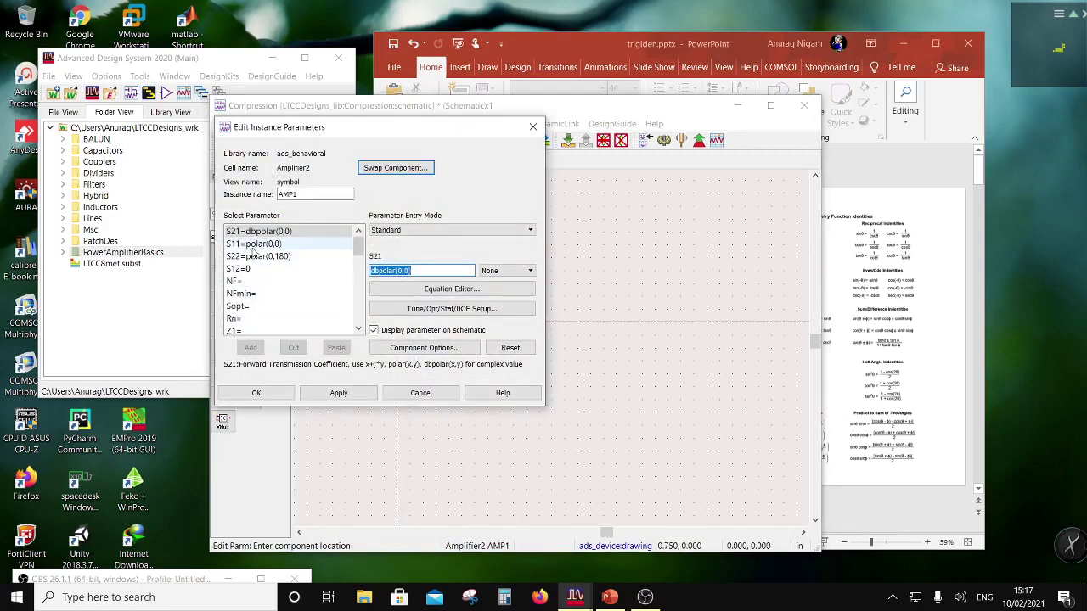
click(254, 244)
click(388, 270)
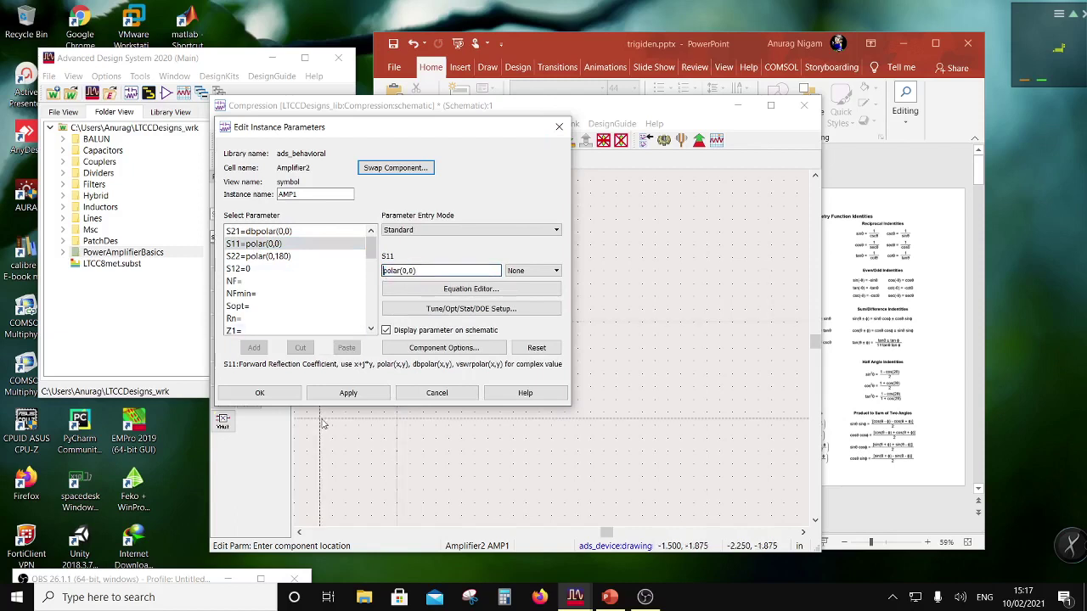
text(d)
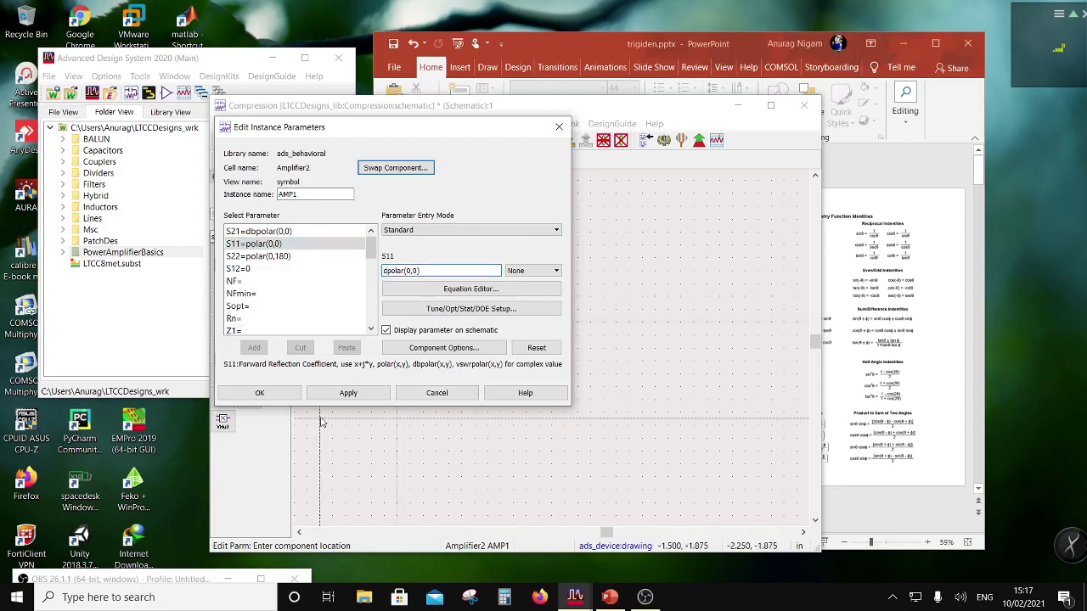
text(b)
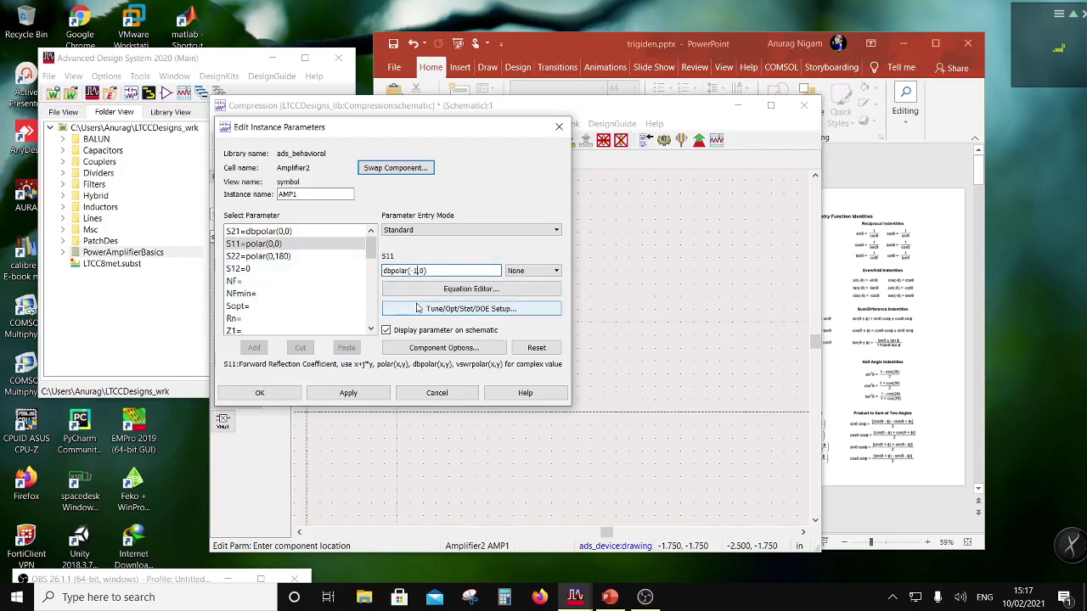
Set AMP1's S22 to dbpolar(-10,180).
click(280, 257)
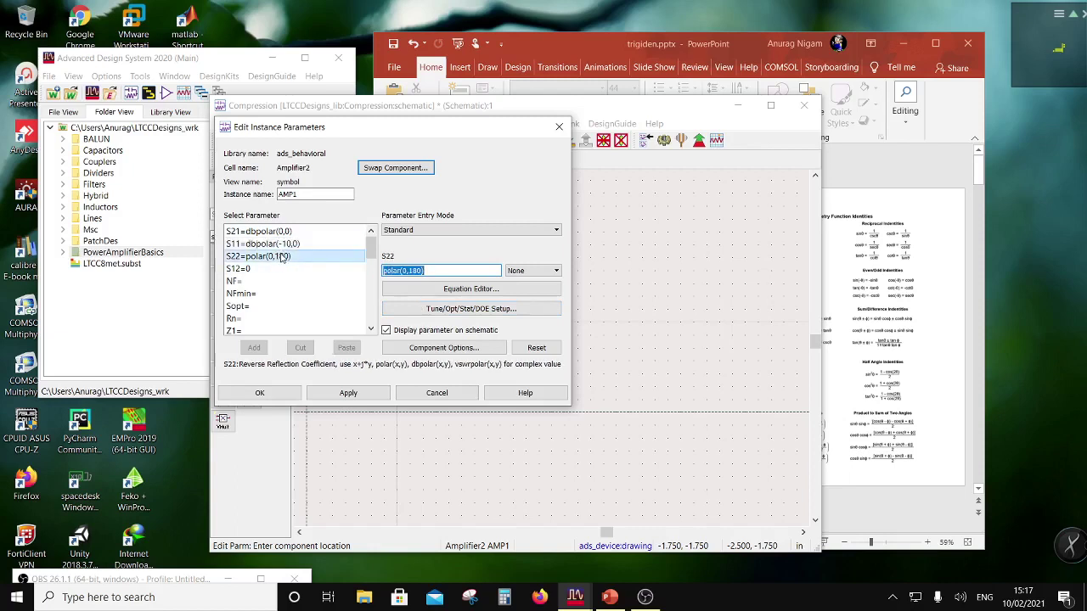
click(384, 270)
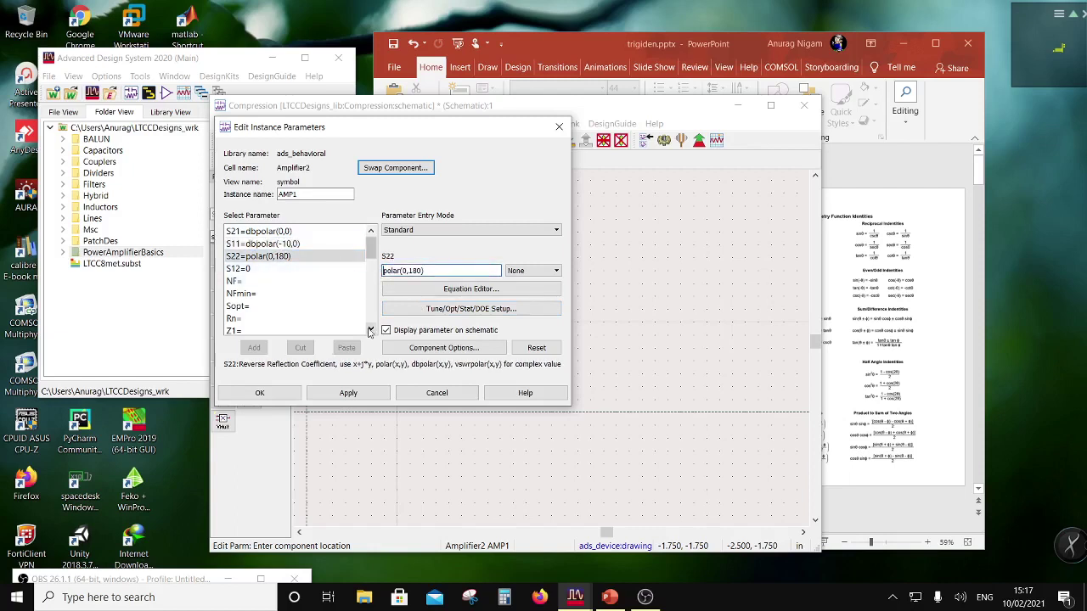
text(db)
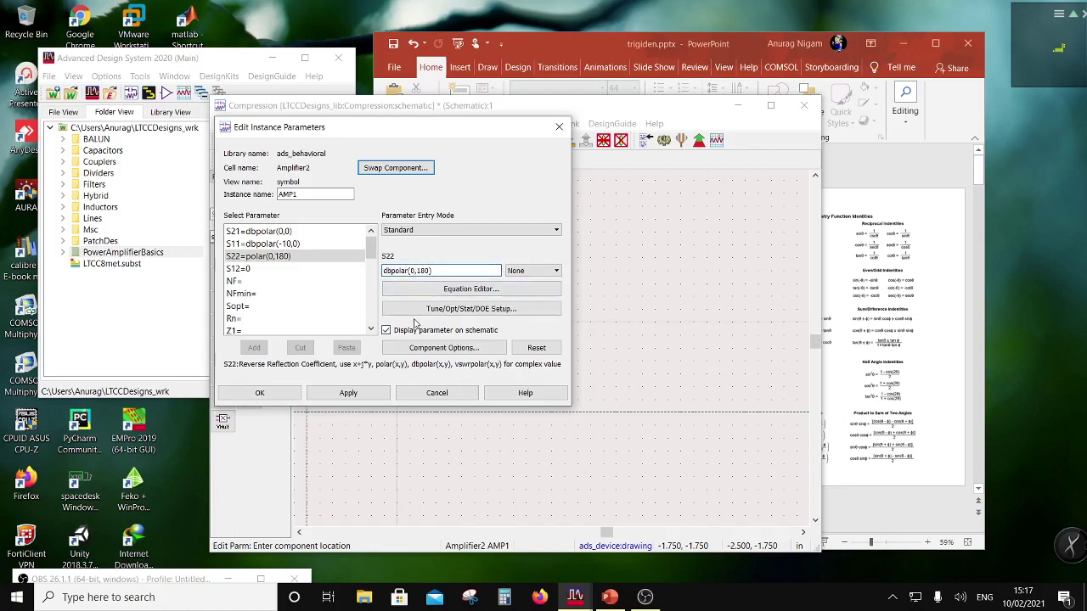
key(Right)
key(Right)
key(Right)
key(Right)
key(Right)
key(Right)
key(BackSpace)
text(-1)
Set AMP1's S12 to dbpolar(-50,0).
click(254, 268)
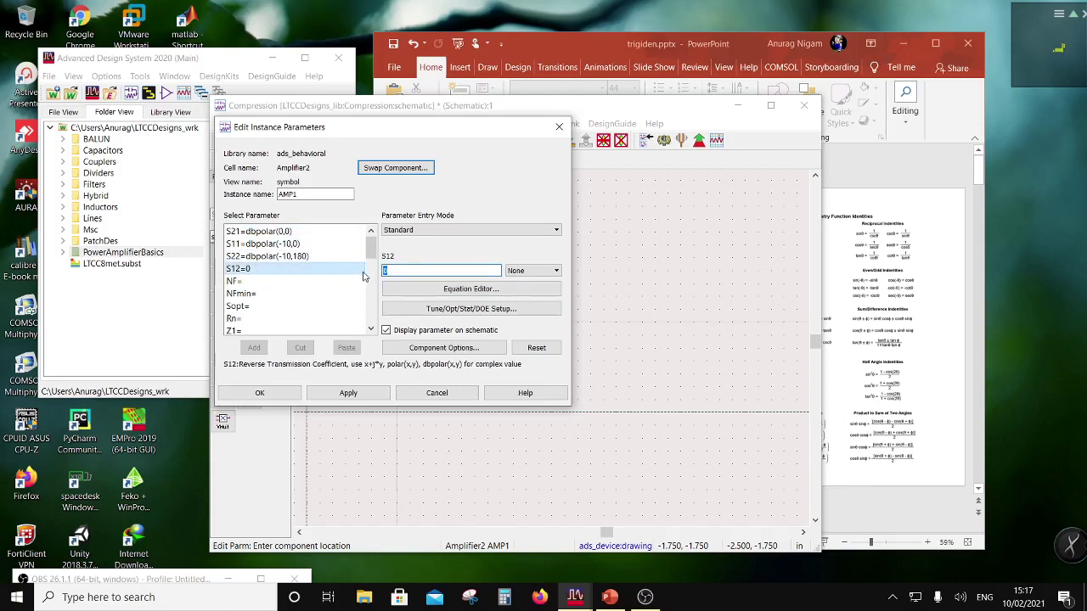
click(323, 258)
key(ctrl+c)
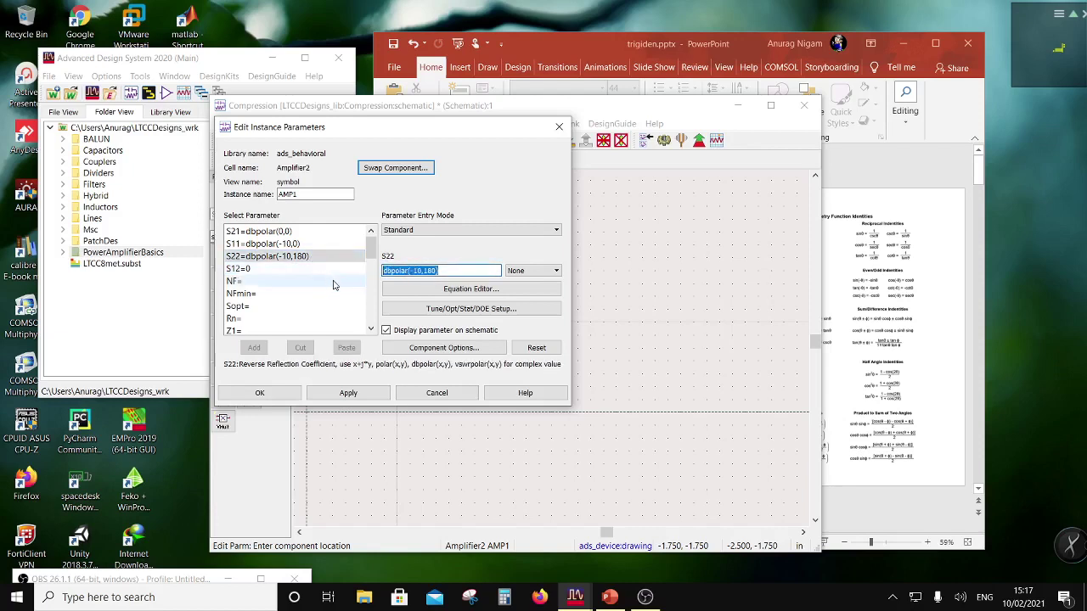
click(349, 269)
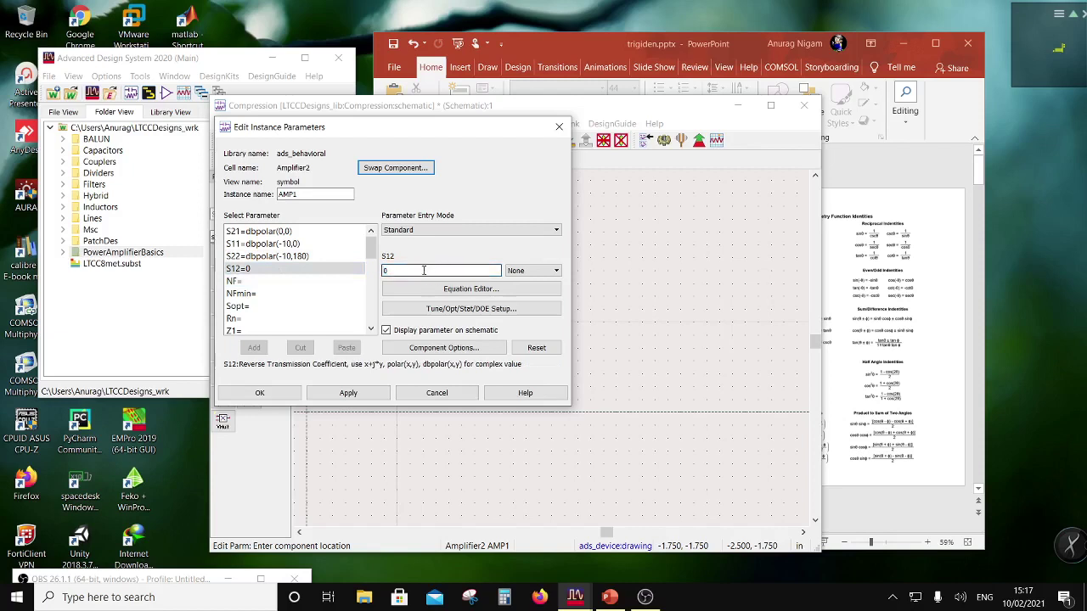
key(ctrl+v)
text(50)
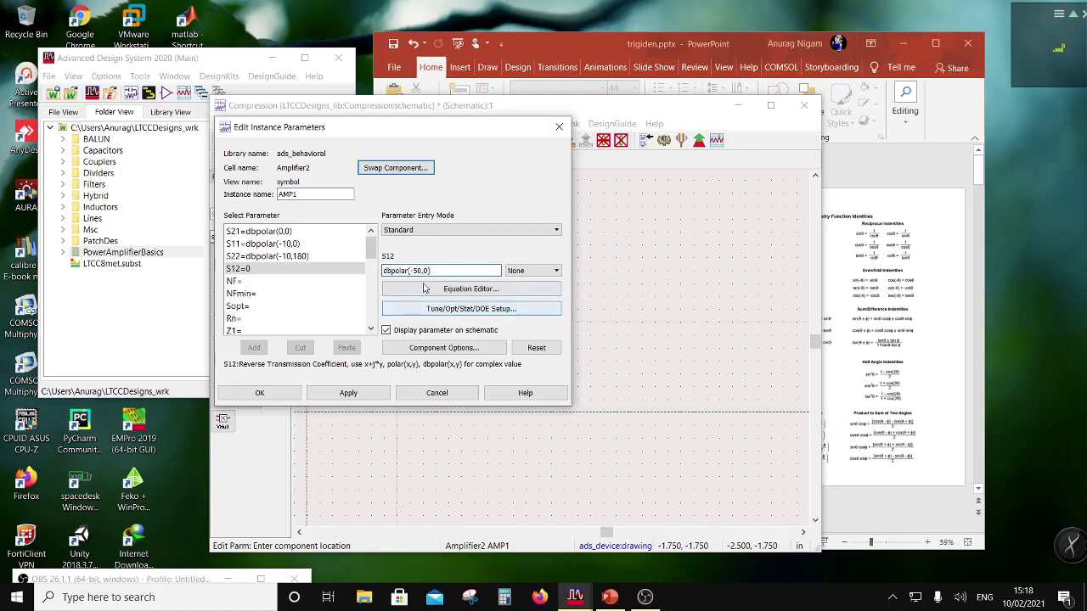
click(306, 257)
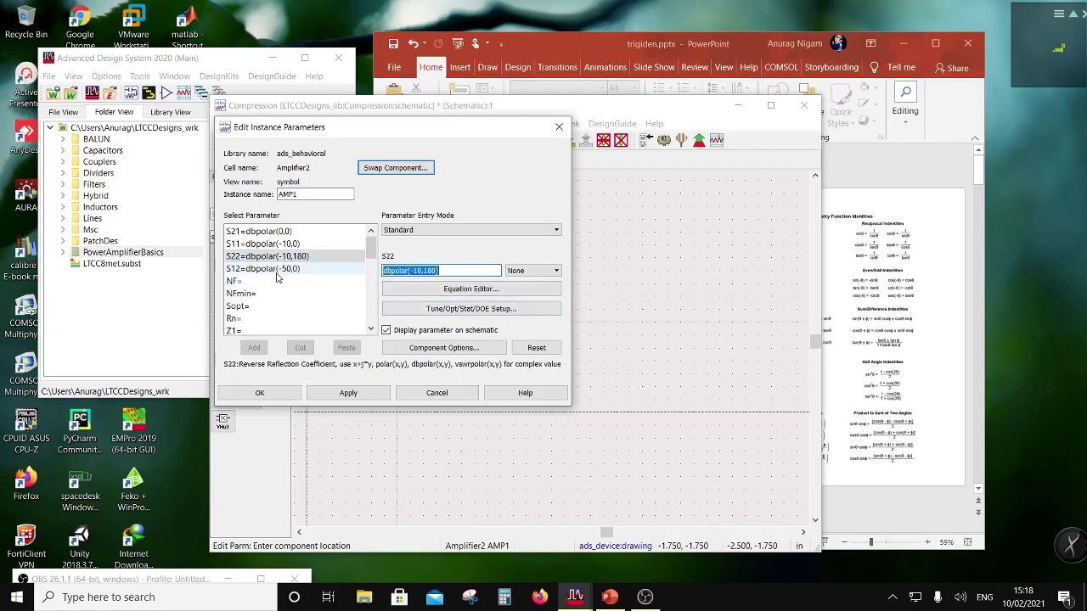
click(235, 283)
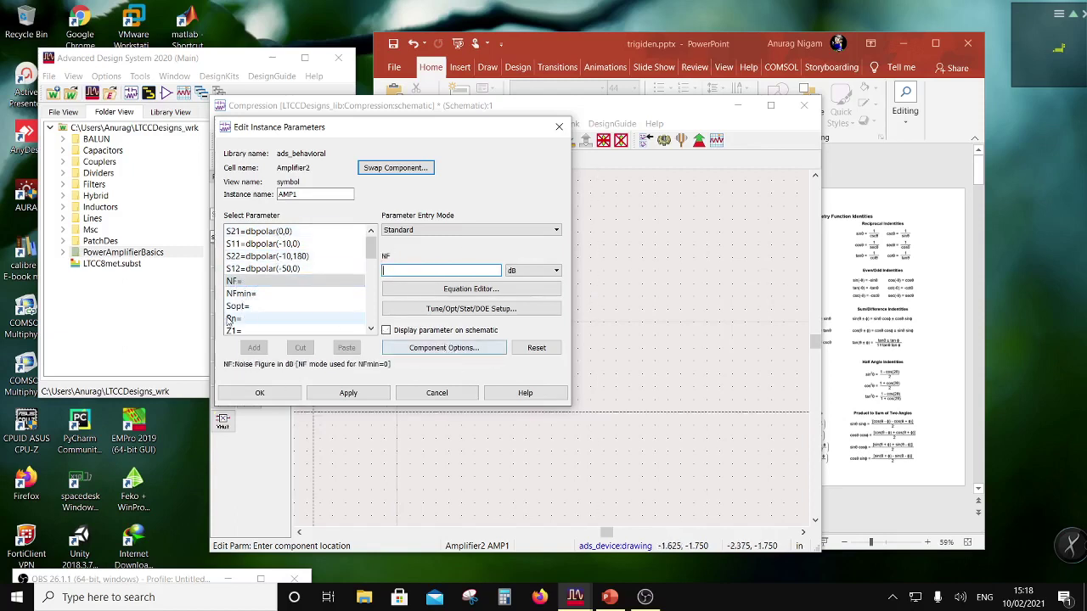
Set AMP1's SOI to 55 and TOI to 41.
scroll(254, 302, down, 3)
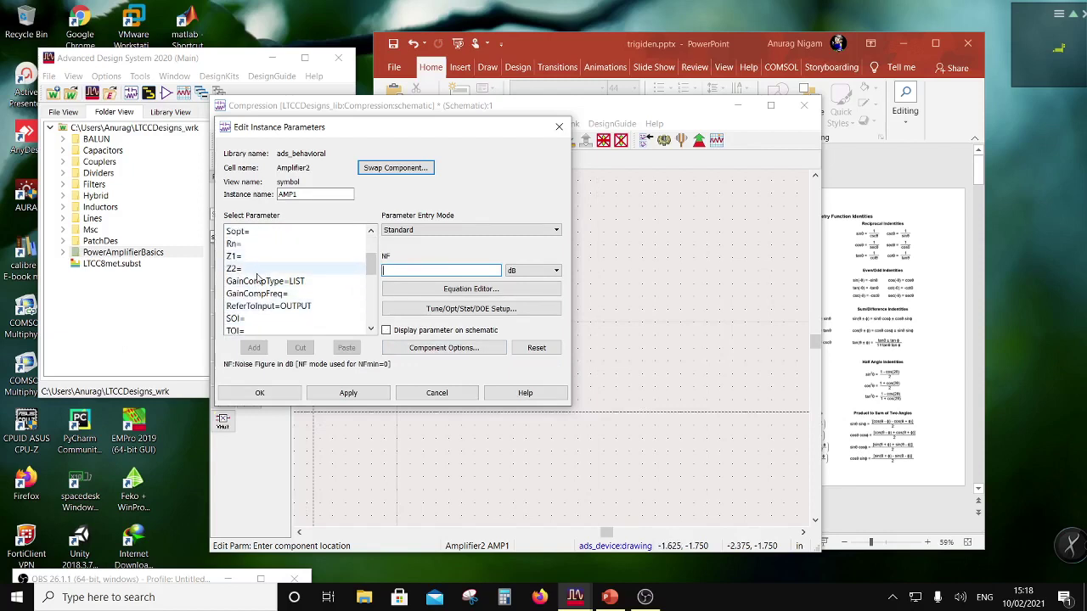
click(247, 323)
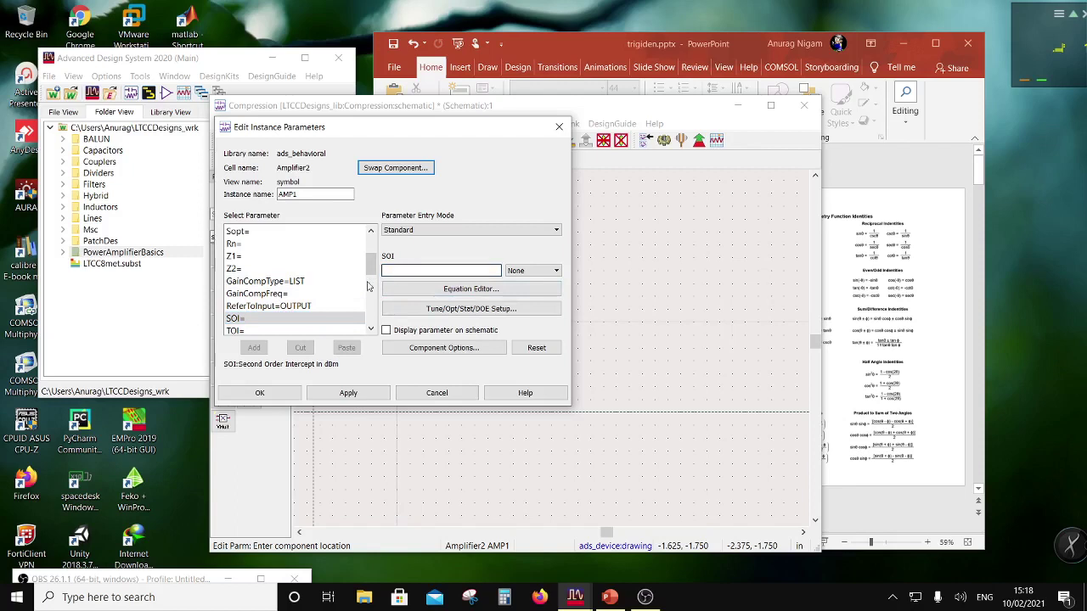
click(268, 330)
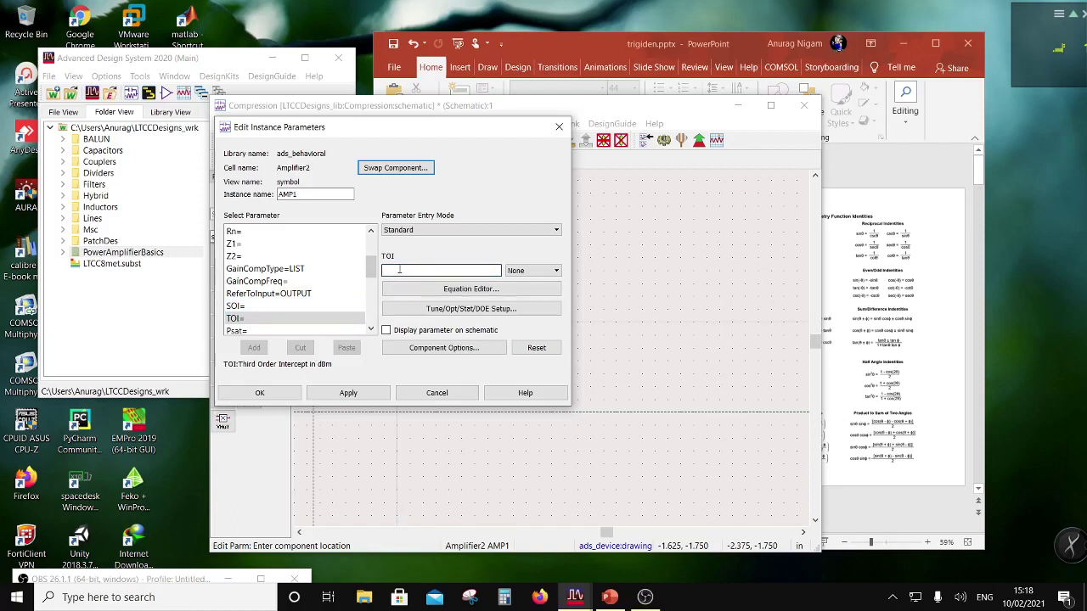
click(281, 306)
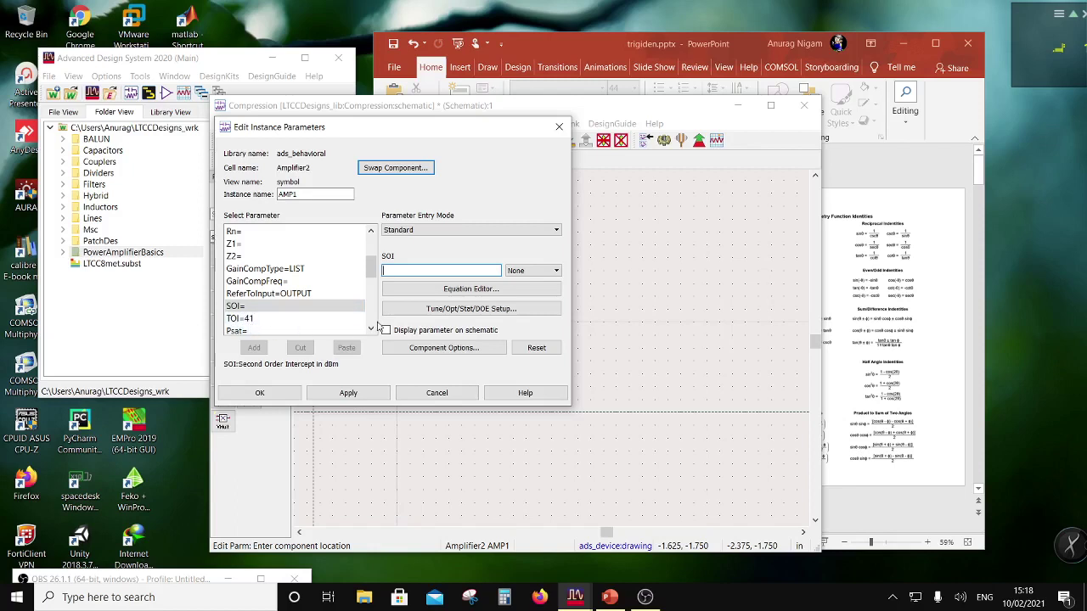
click(390, 271)
text(55)
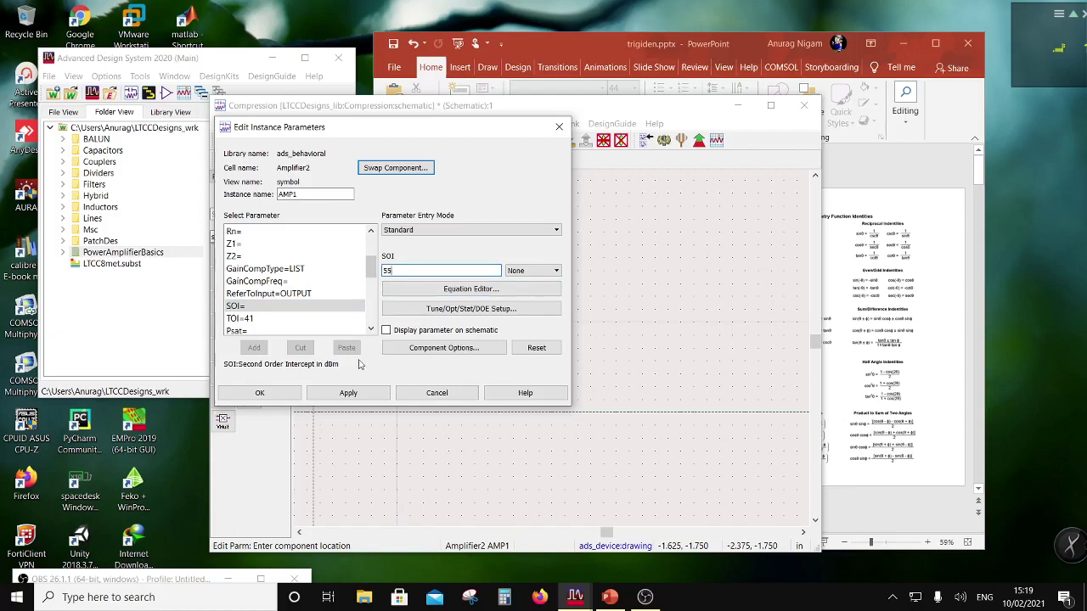
click(265, 318)
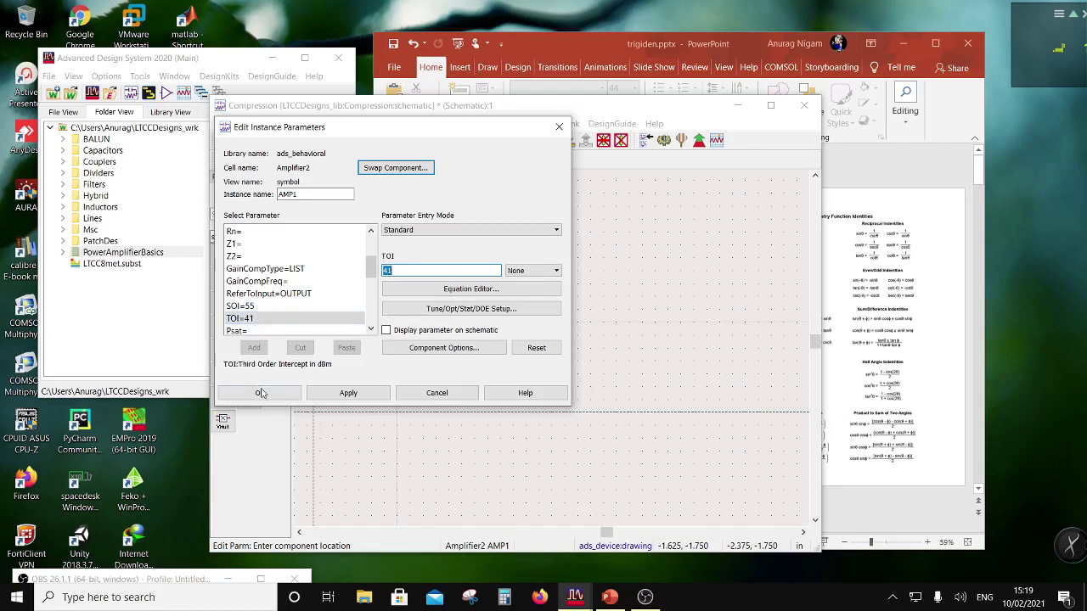
scroll(263, 336, down, 3)
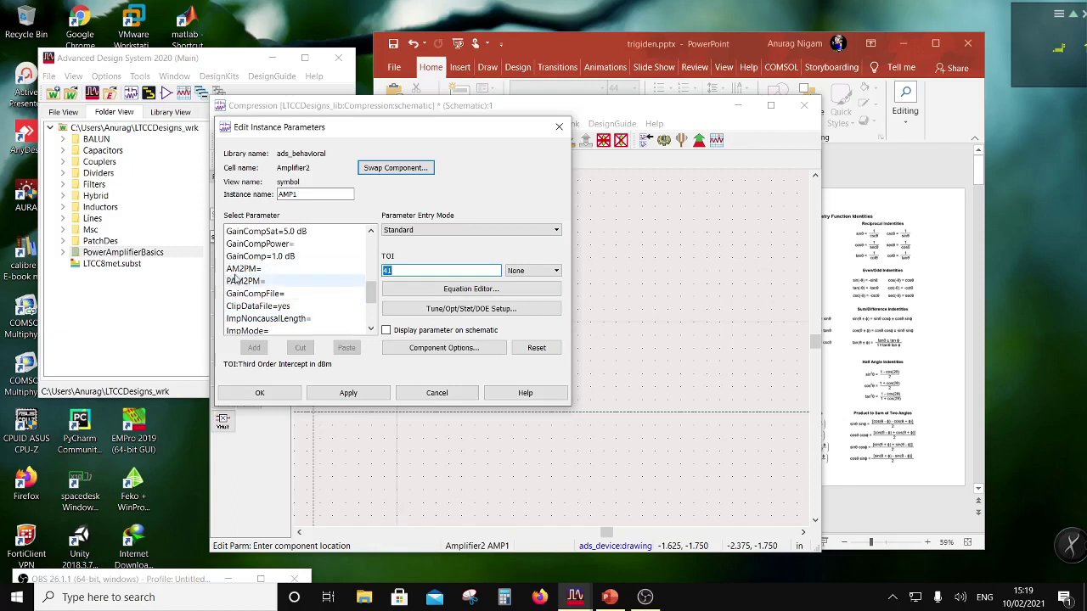
scroll(242, 318, up, 5)
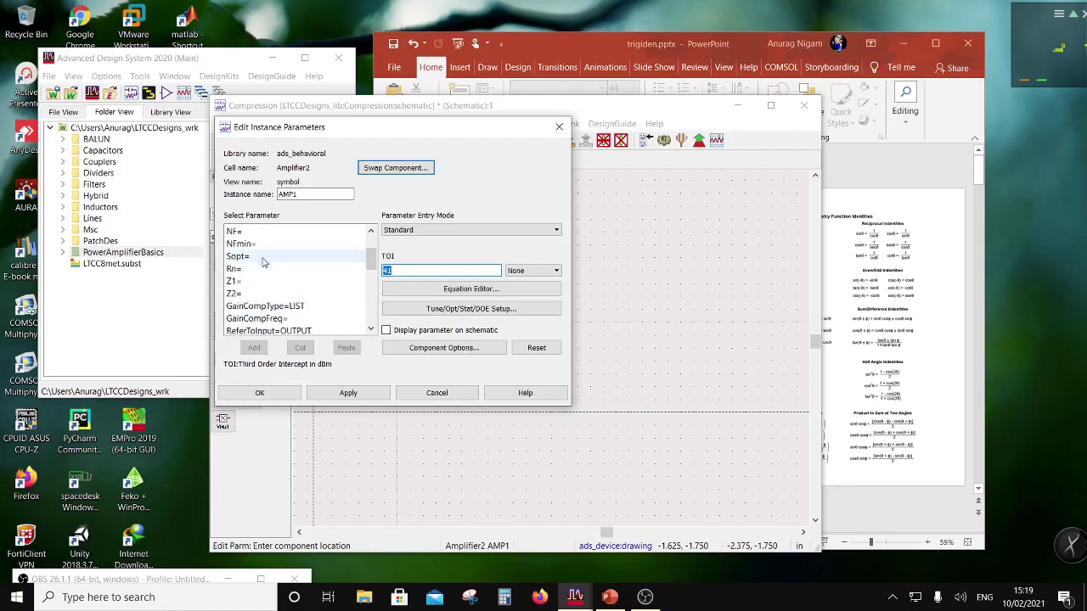
click(260, 393)
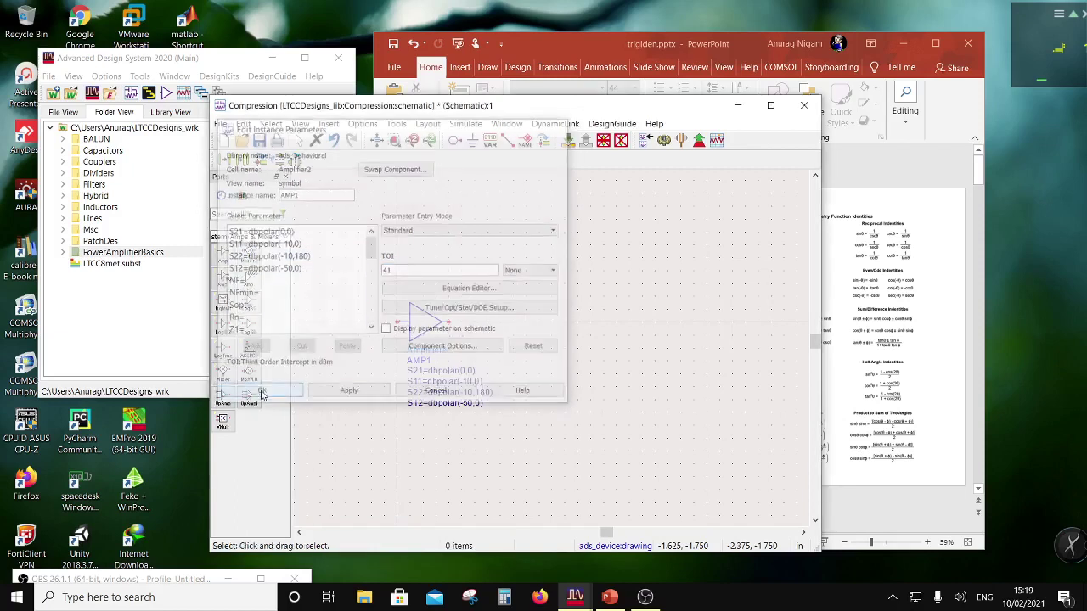
Display SOI and TOI on the schematic and nudge the amplifier down-right.
double_click(417, 331)
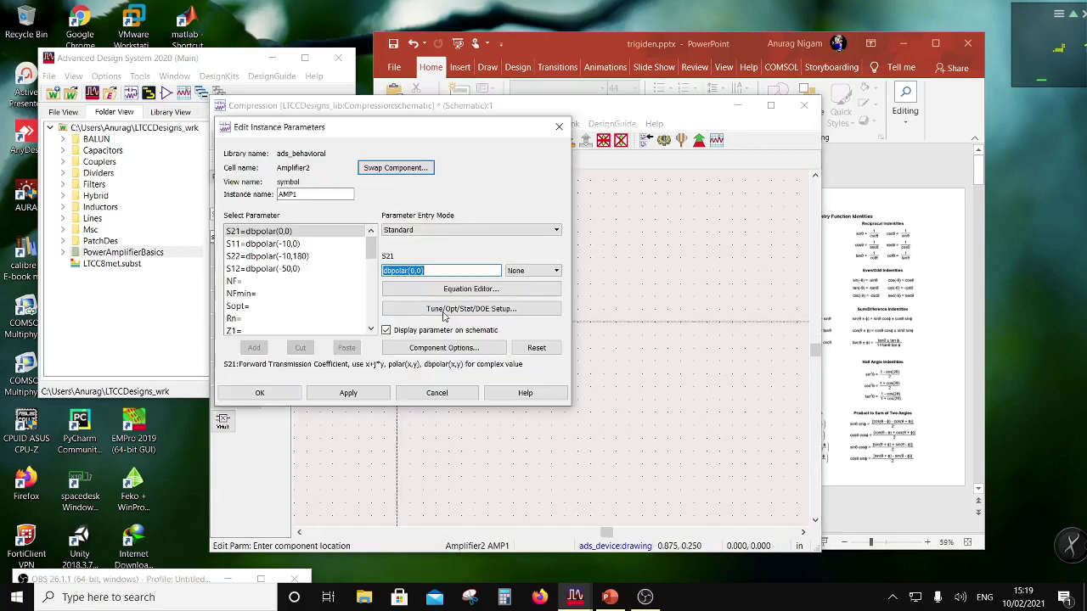
scroll(259, 294, down, 2)
click(242, 281)
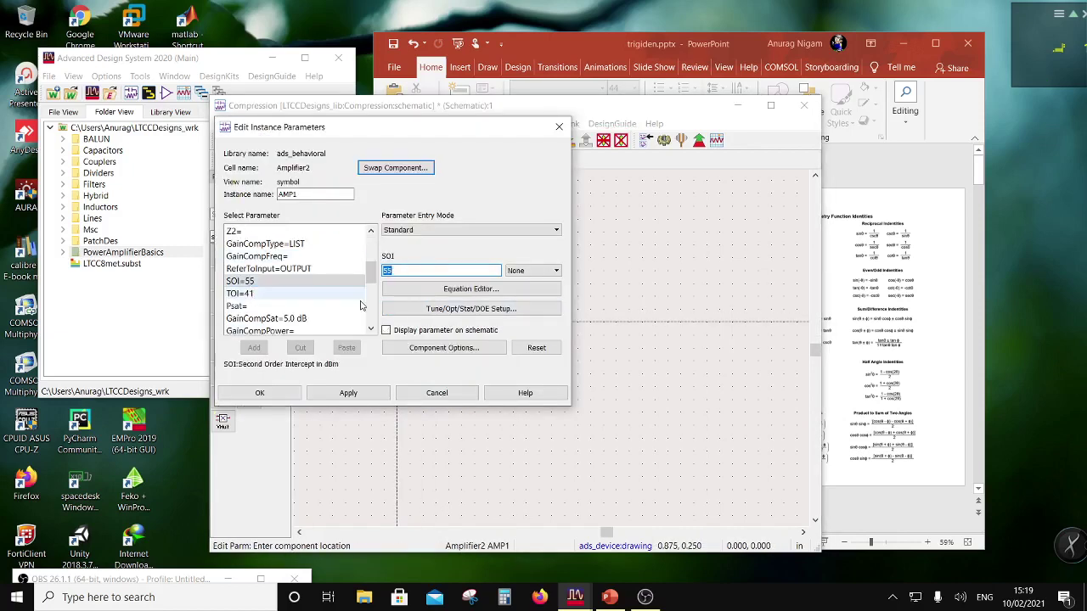
click(241, 293)
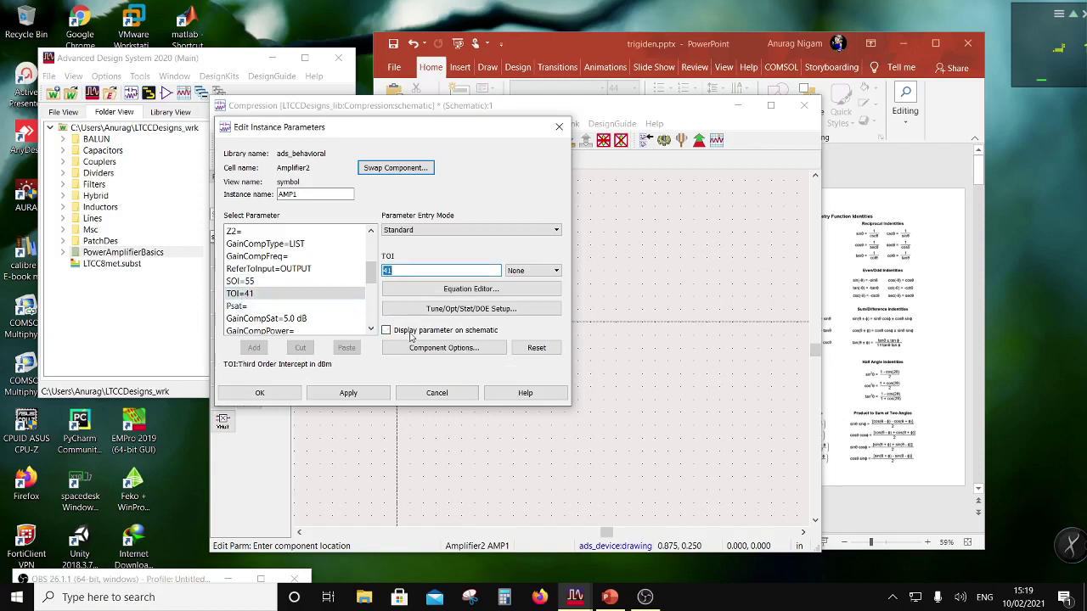
click(386, 330)
click(259, 392)
drag(450, 312, 469, 332)
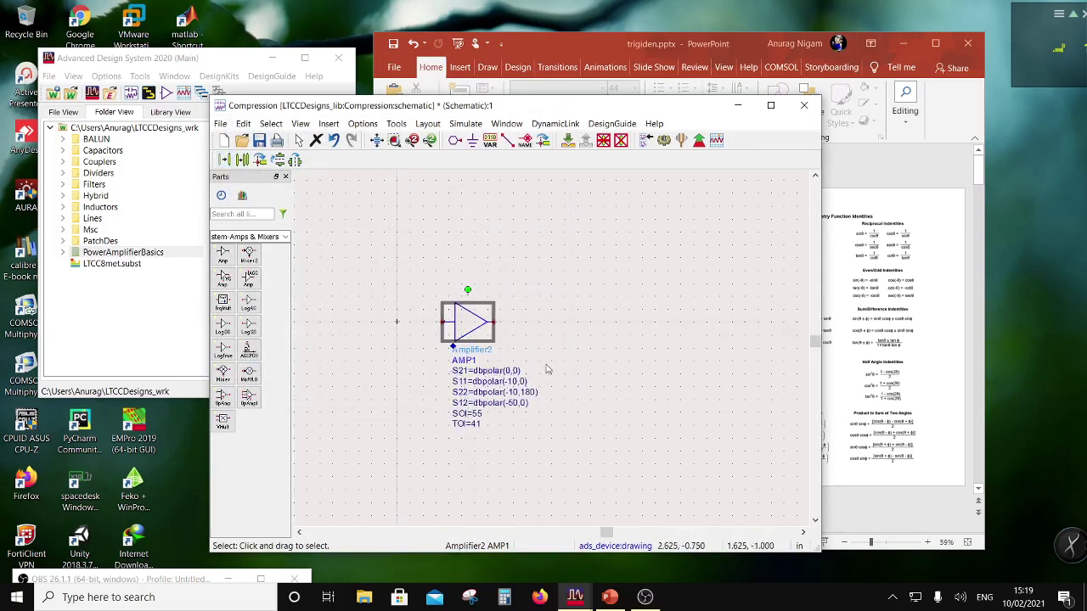
Place a P_1Tone source from Sources-Freq Domain left of the amplifier.
click(546, 369)
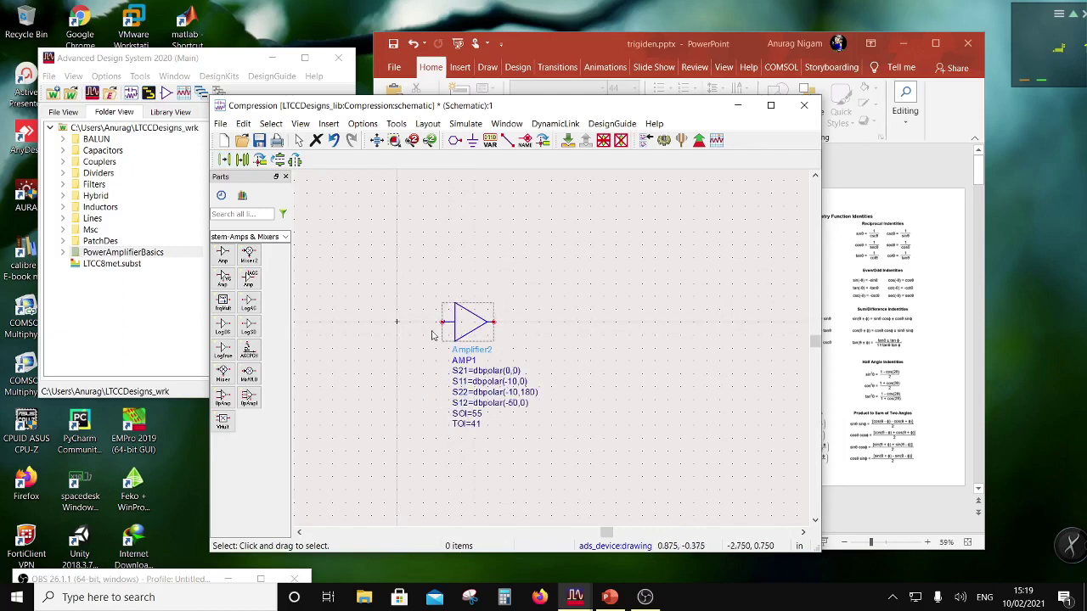
click(286, 236)
scroll(266, 287, up, 2)
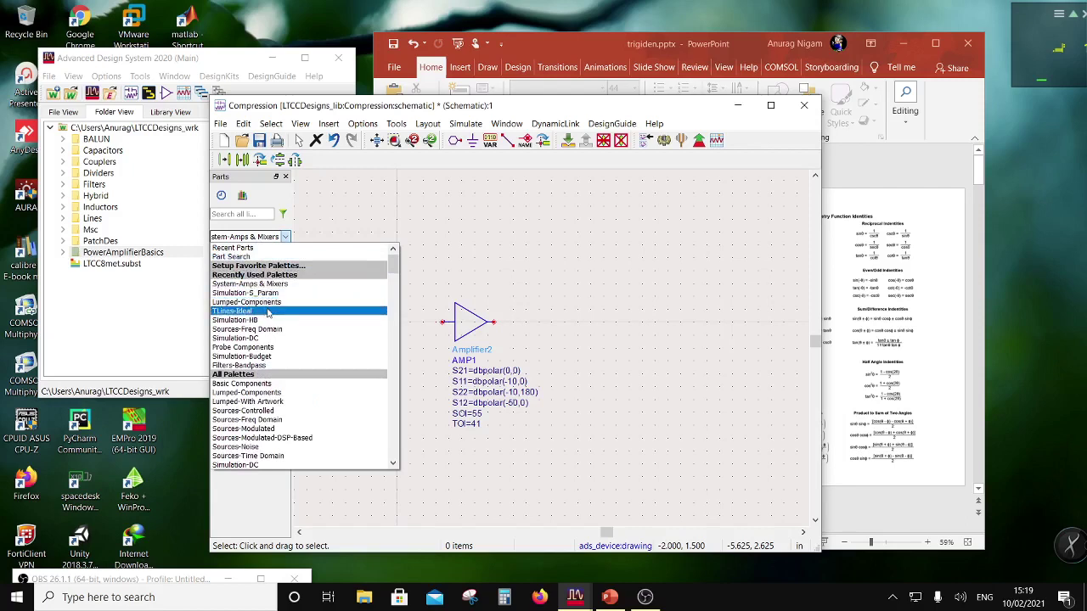
click(263, 328)
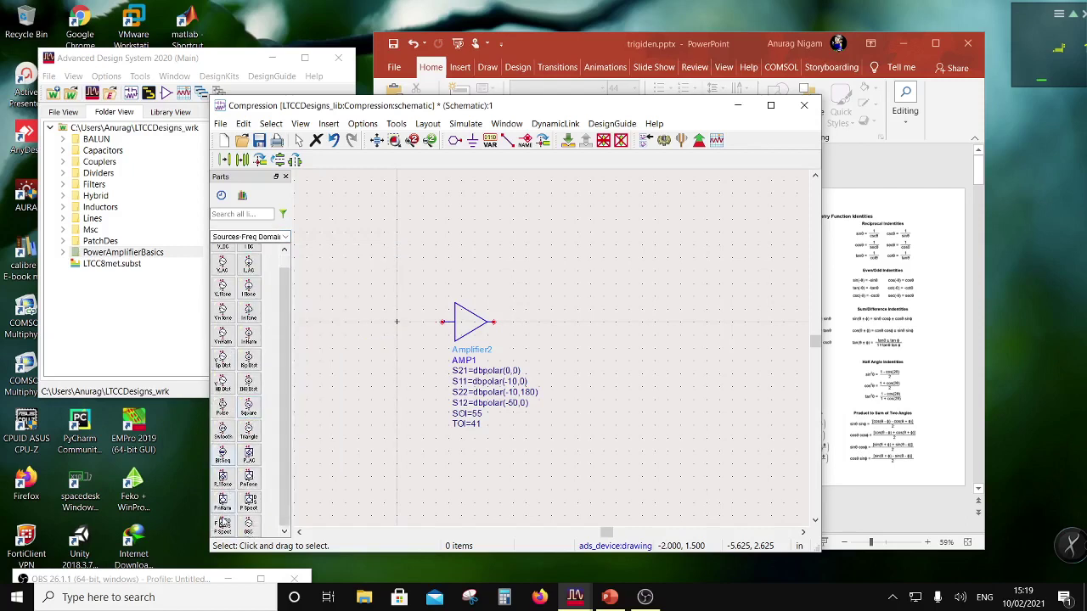
click(223, 478)
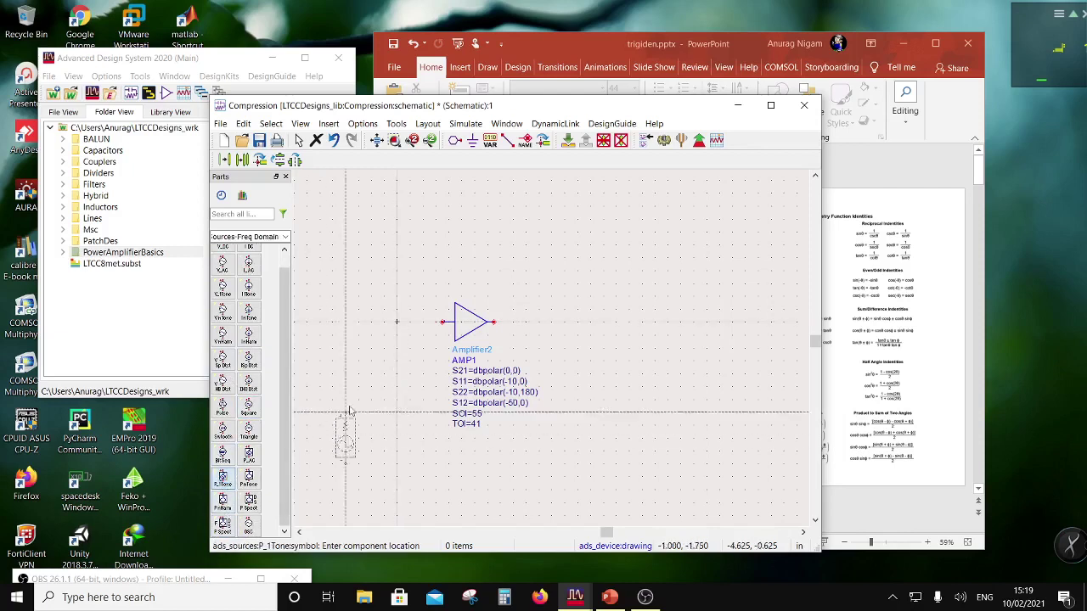
click(338, 326)
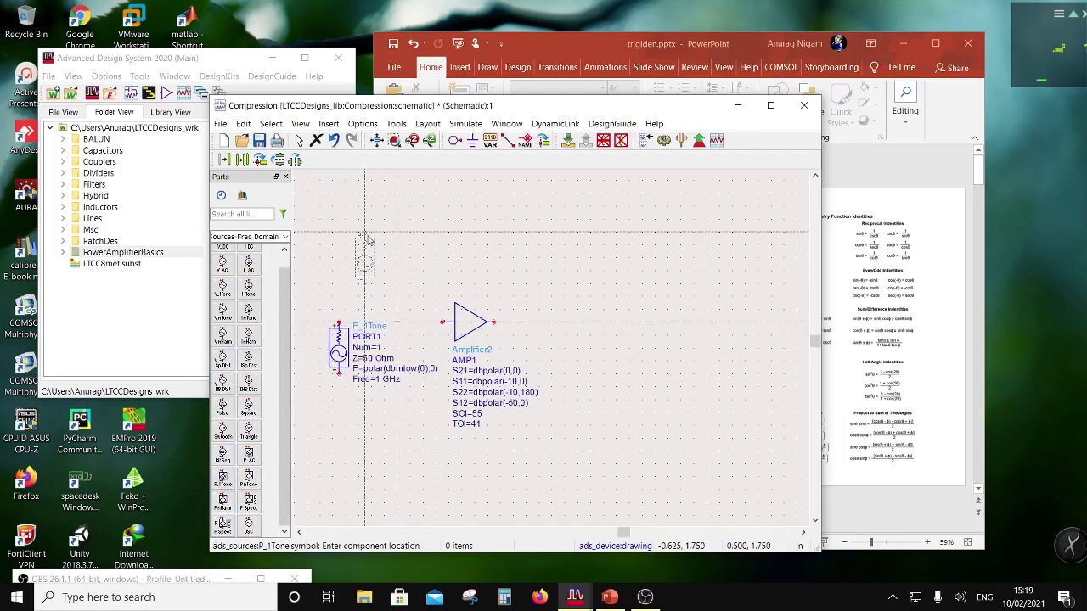
key(Escape)
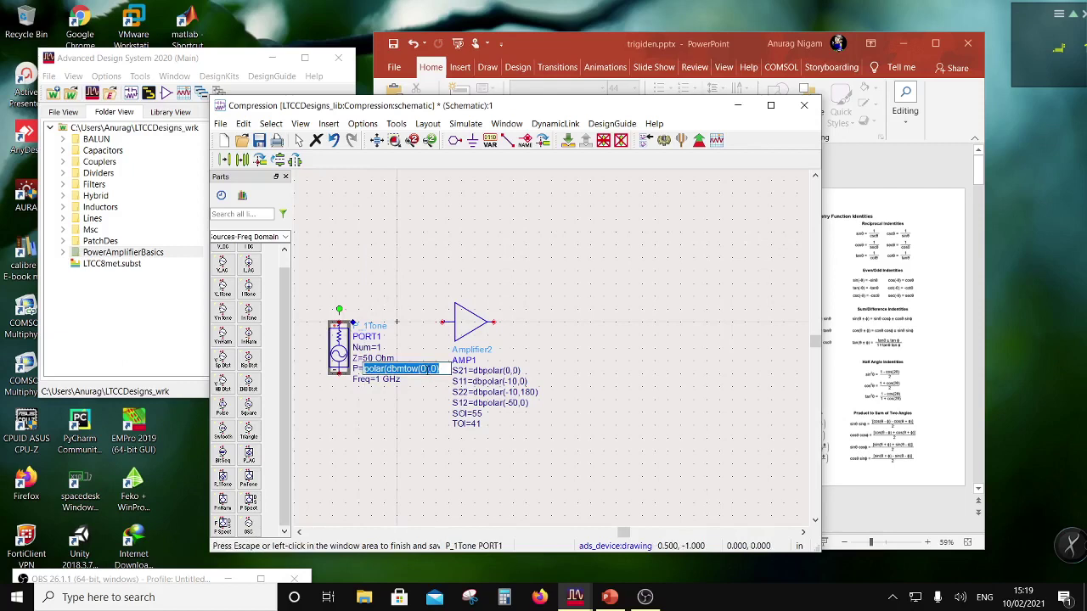
Set the source power to polar(dbmtow(RFpwr),0).
click(428, 369)
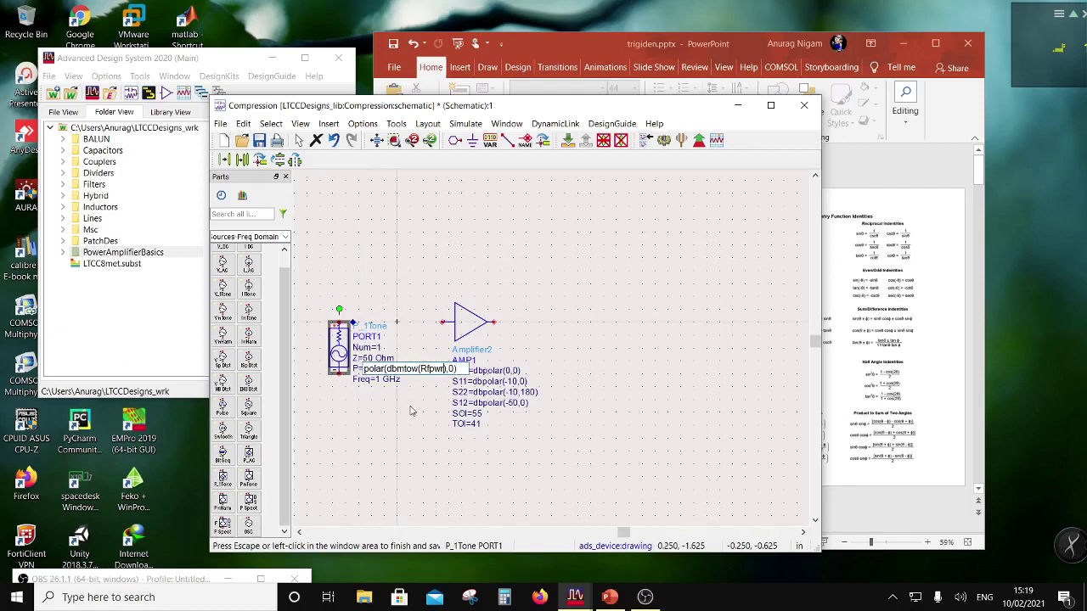
key(Return)
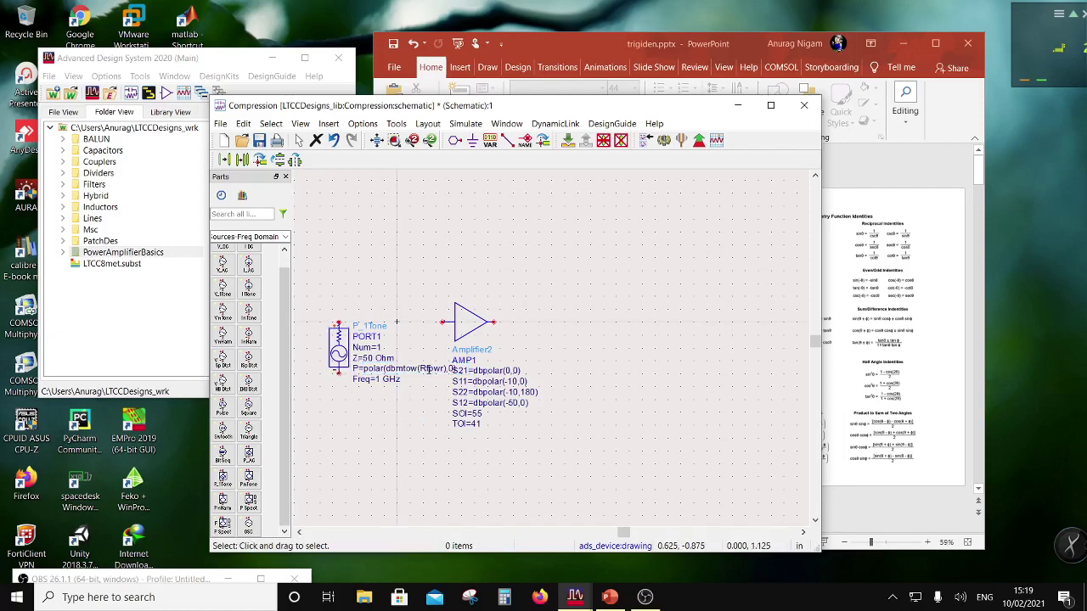
key(ctrl+z)
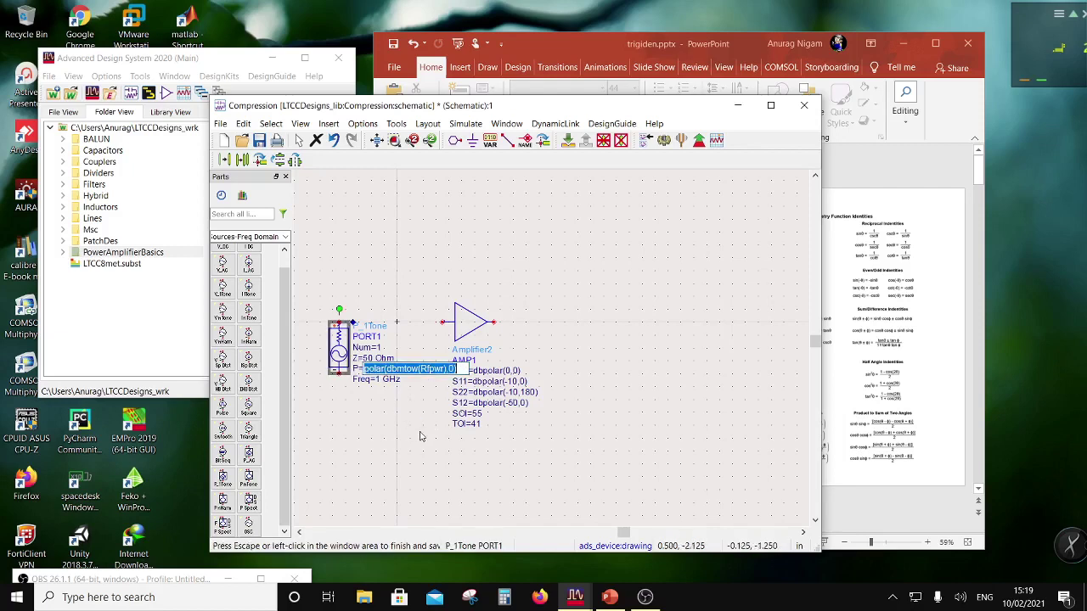
click(430, 368)
text(F)
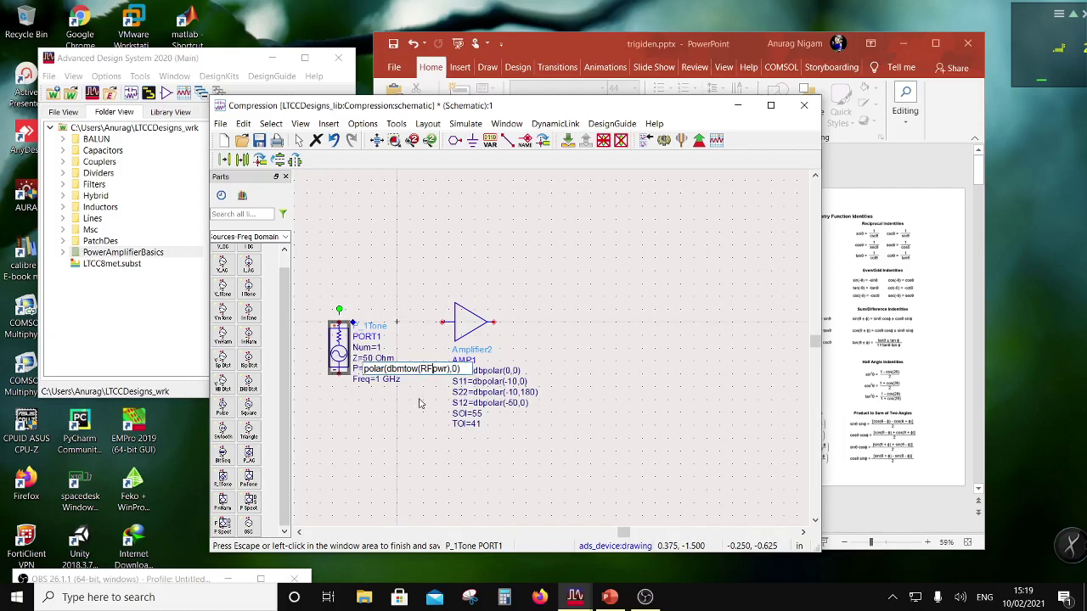
key(Return)
Move the amplifier right and set the source frequency to RFfreq GHz.
click(381, 379)
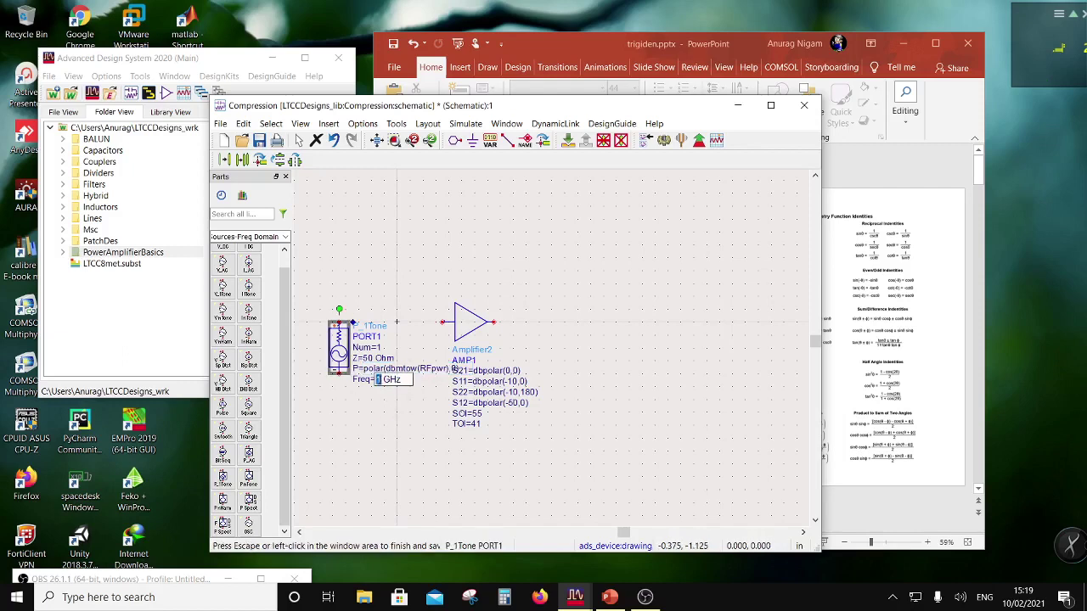
click(507, 325)
drag(498, 328, 531, 327)
double_click(381, 378)
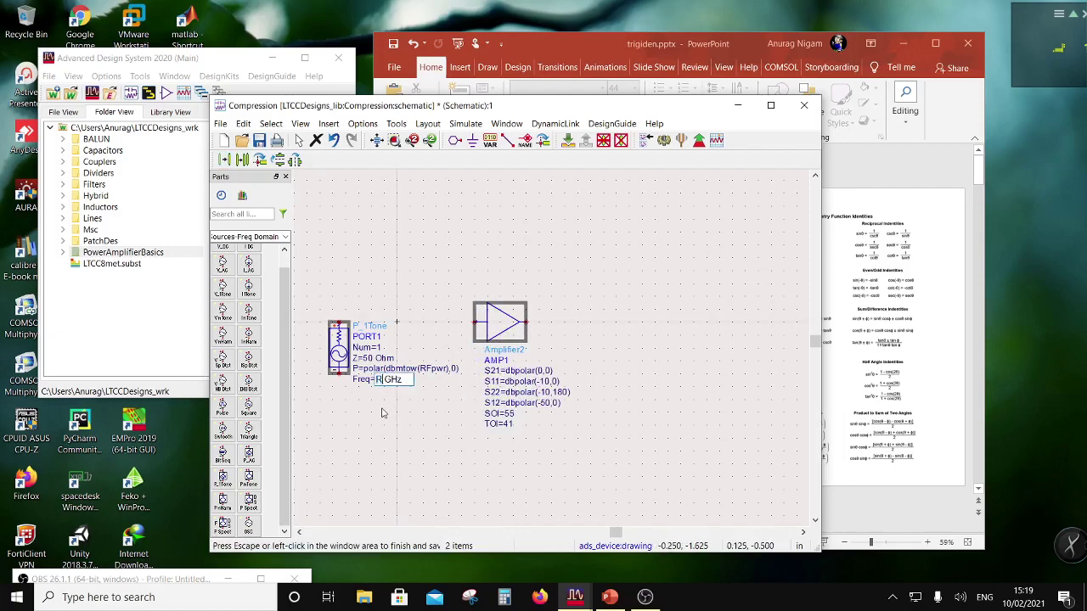
text(RFfreq)
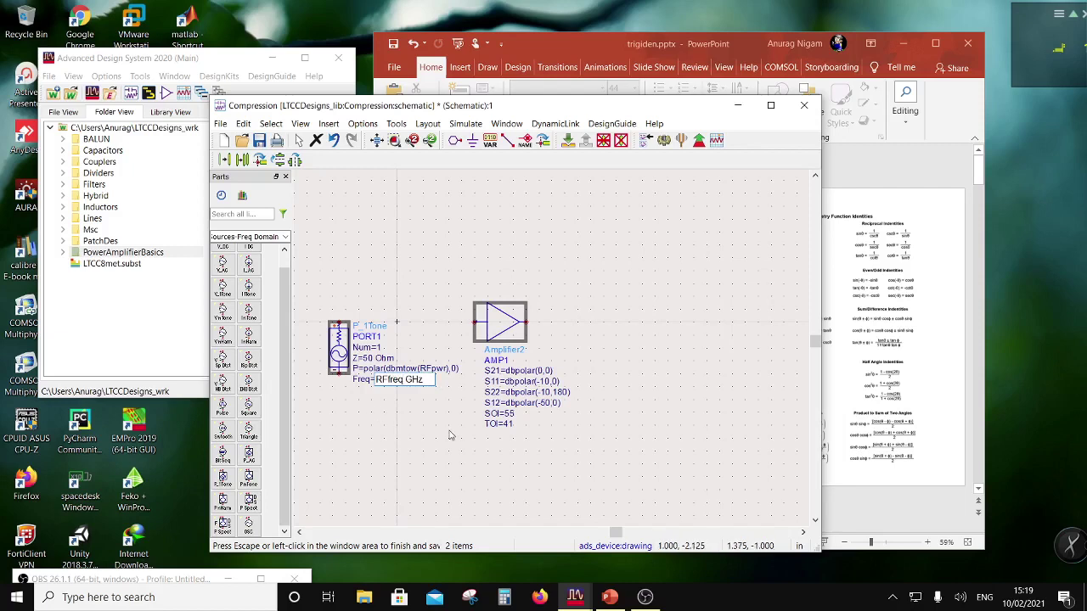
click(450, 435)
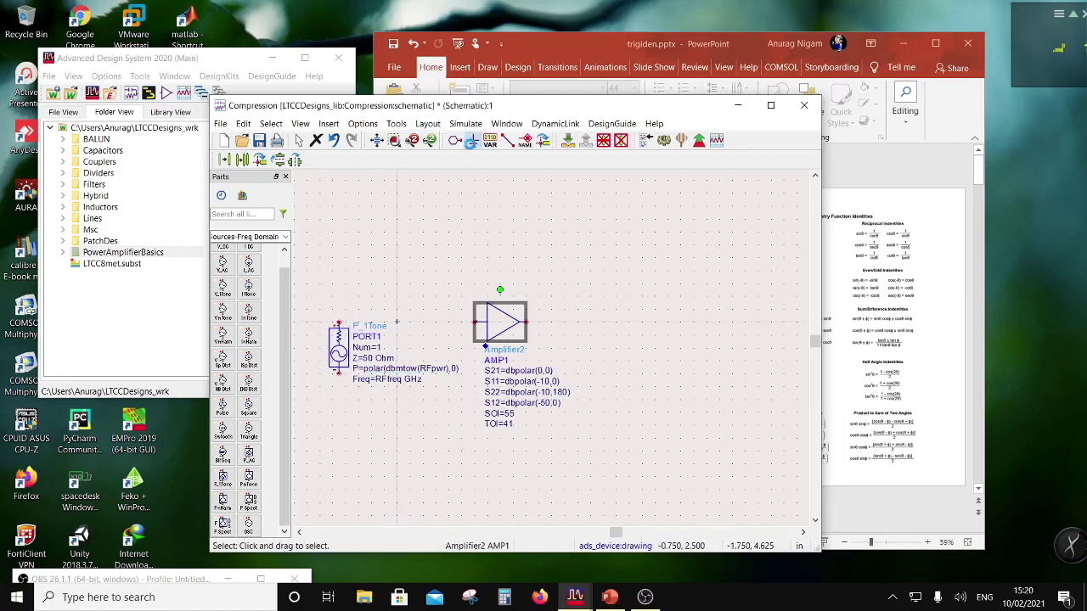
click(471, 140)
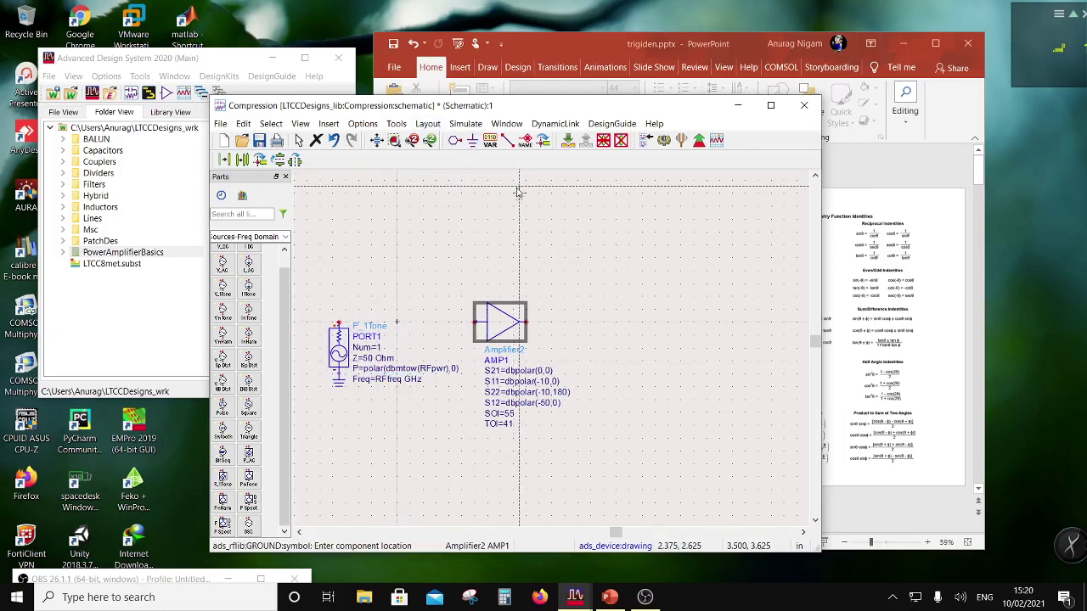
key(Escape)
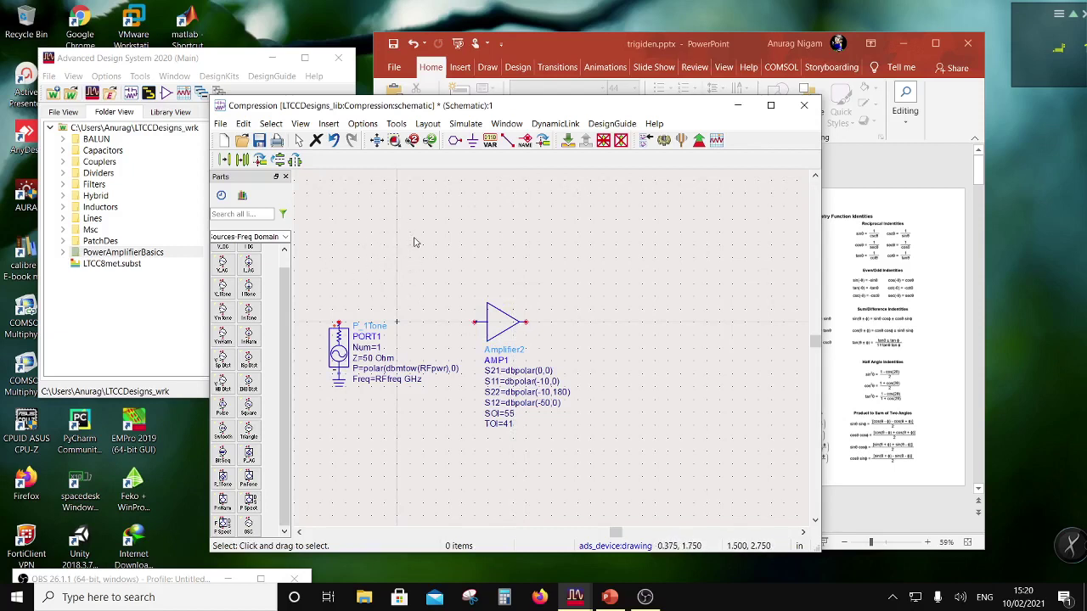
scroll(250, 285, up, 1)
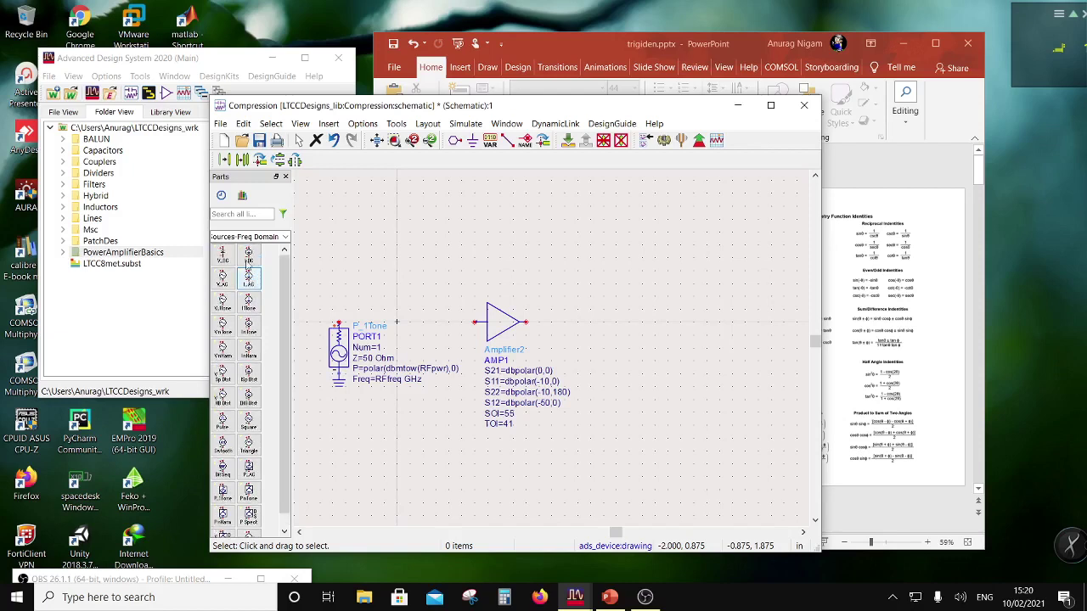
Place a VAR block above the source and rename its variable to RFpwr.
click(490, 141)
click(430, 233)
key(Escape)
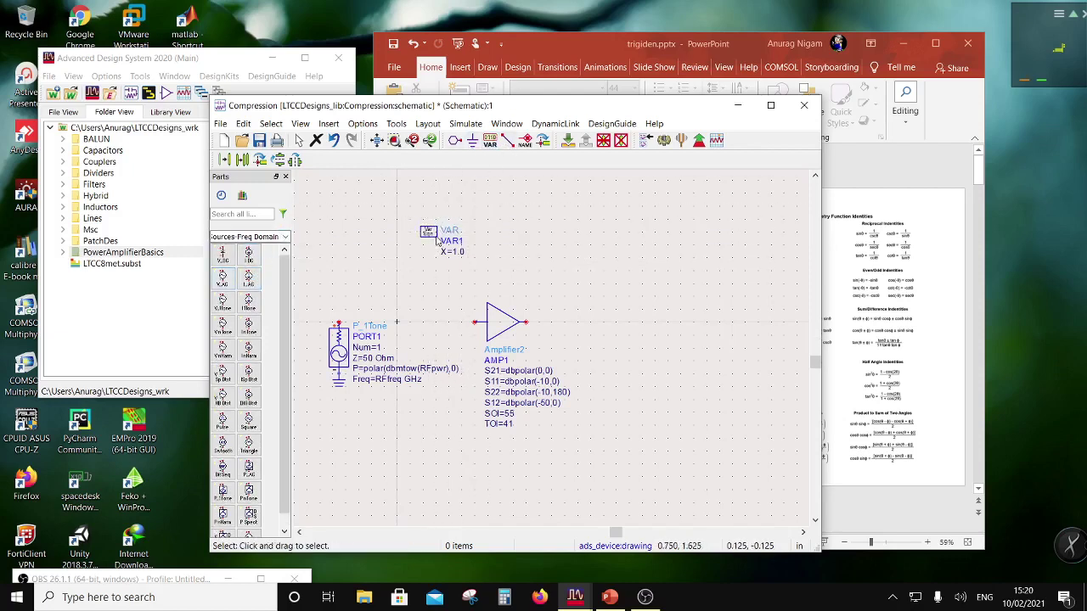
double_click(447, 251)
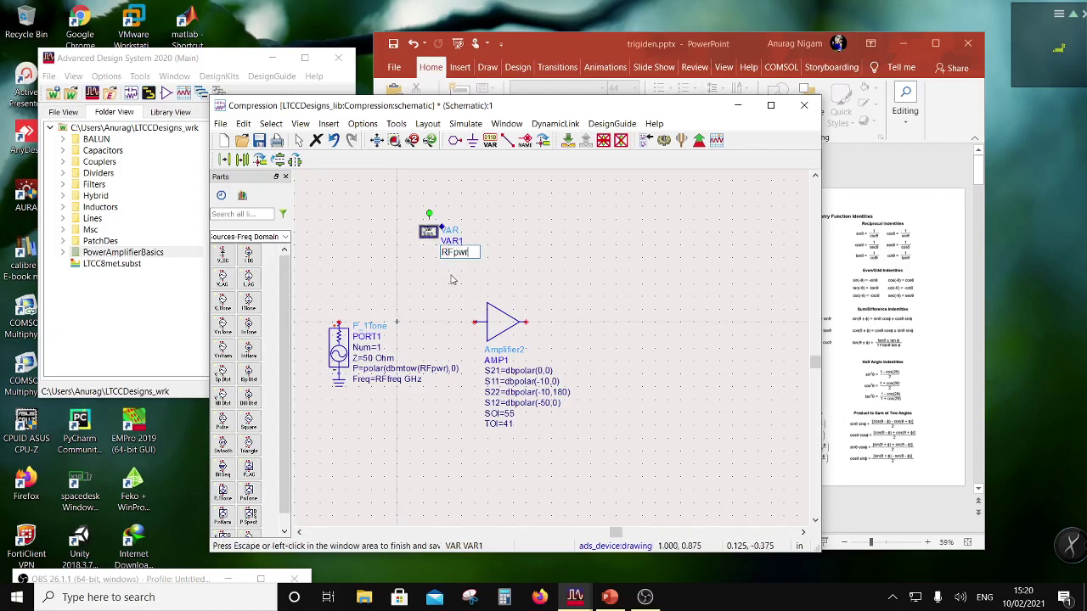
text(RFpwr)
key(Return)
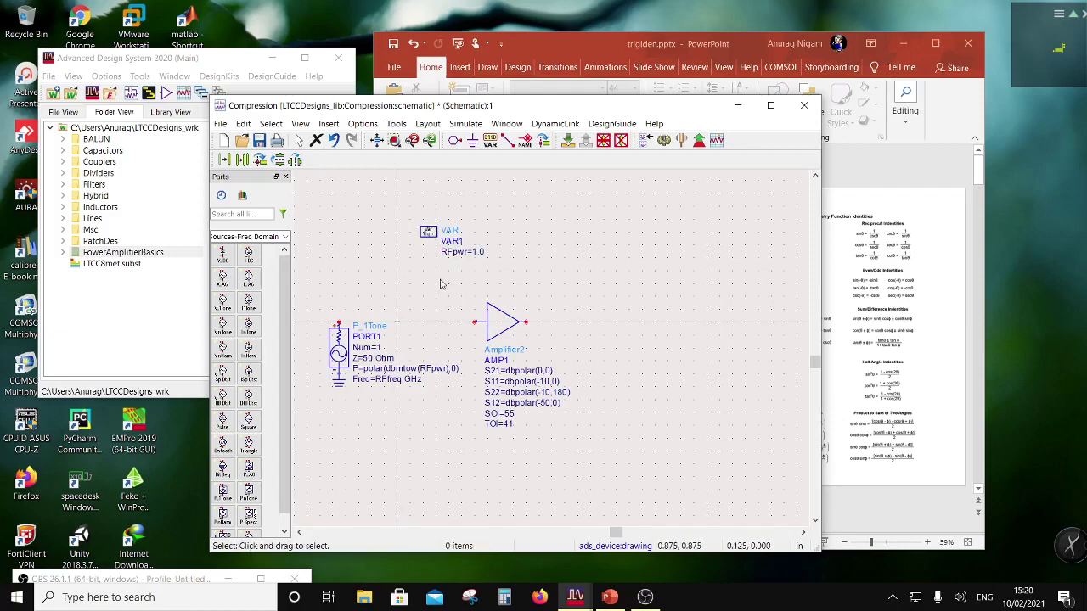
Add a second variable RFfreq=6.5 in VAR1's parameters.
double_click(428, 236)
drag(428, 249, 408, 249)
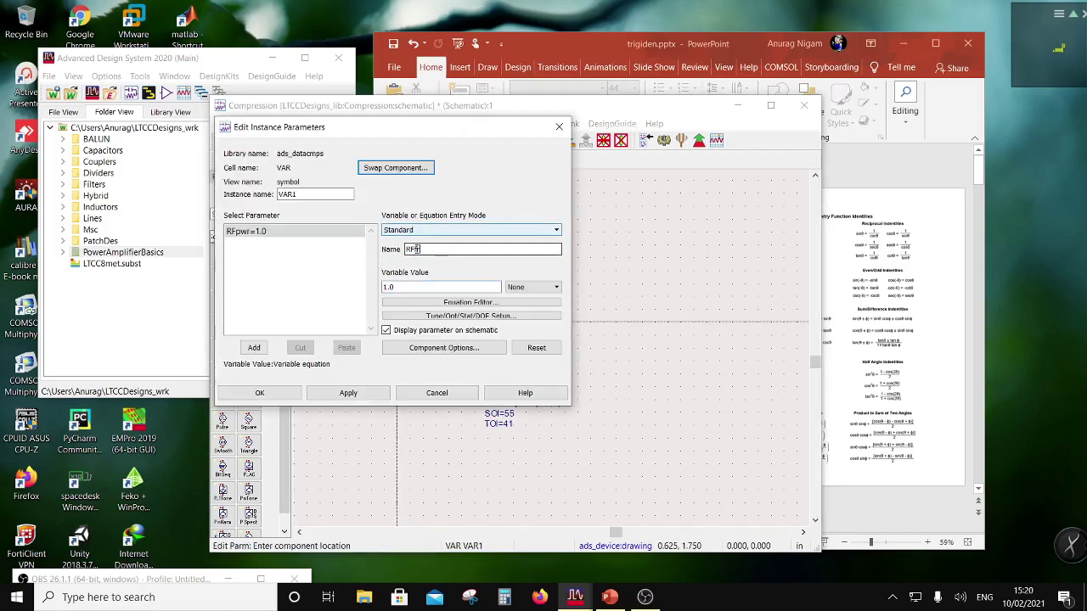
key(Tab)
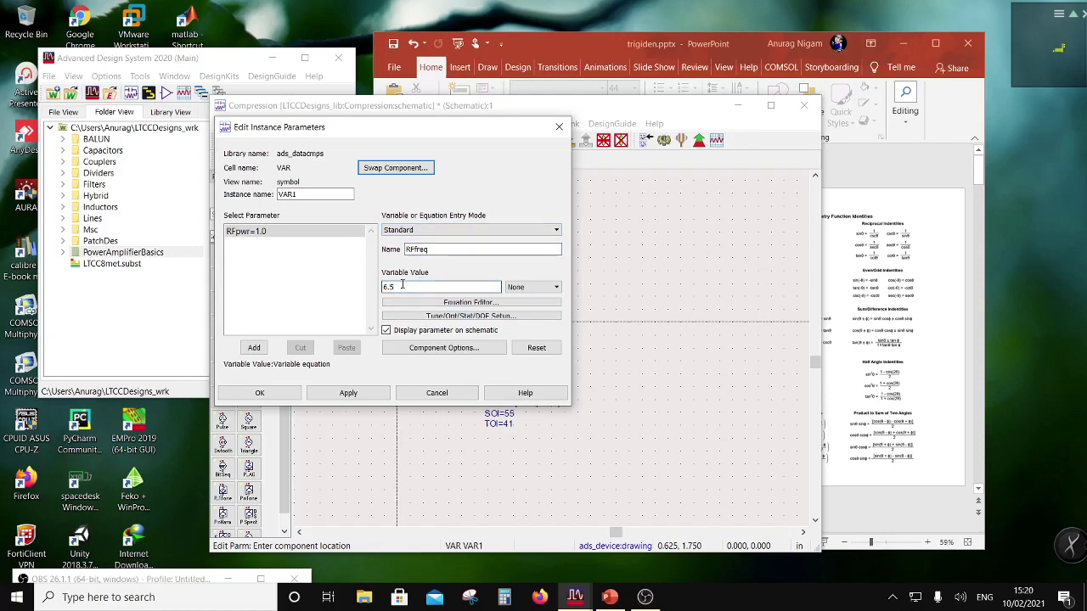
click(259, 349)
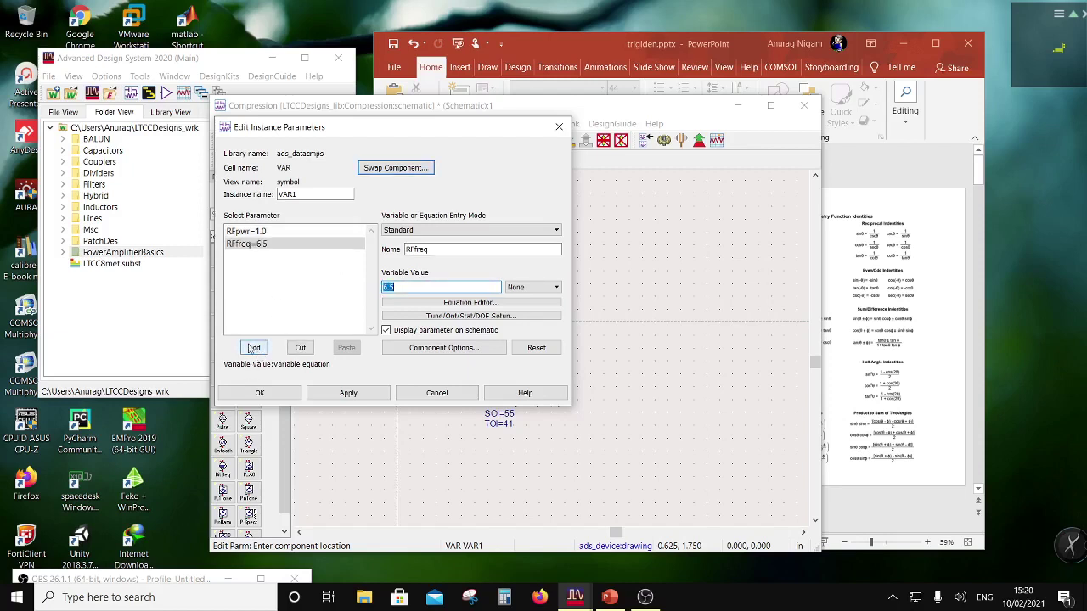
click(274, 396)
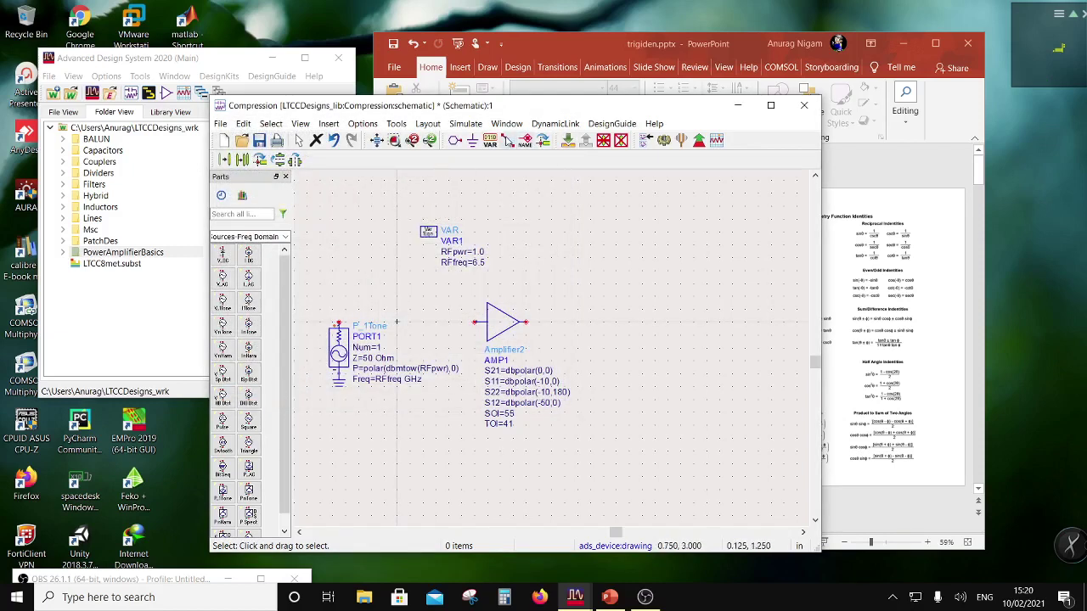
Shift the amplifier right and place a System-Passive Circulator (CIR1) left of it.
click(508, 140)
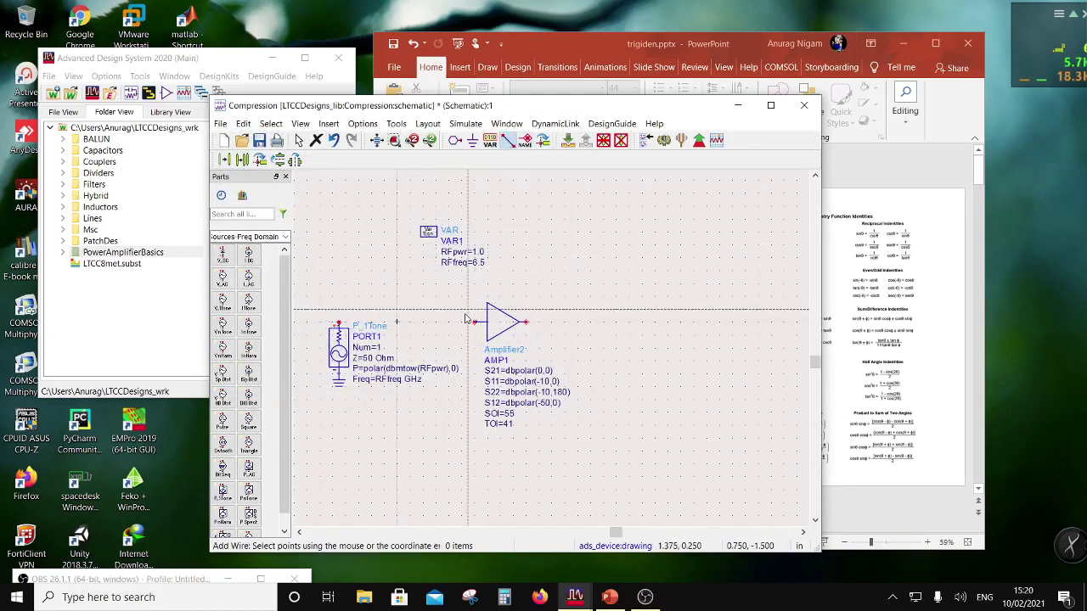
key(Escape)
drag(500, 322, 534, 322)
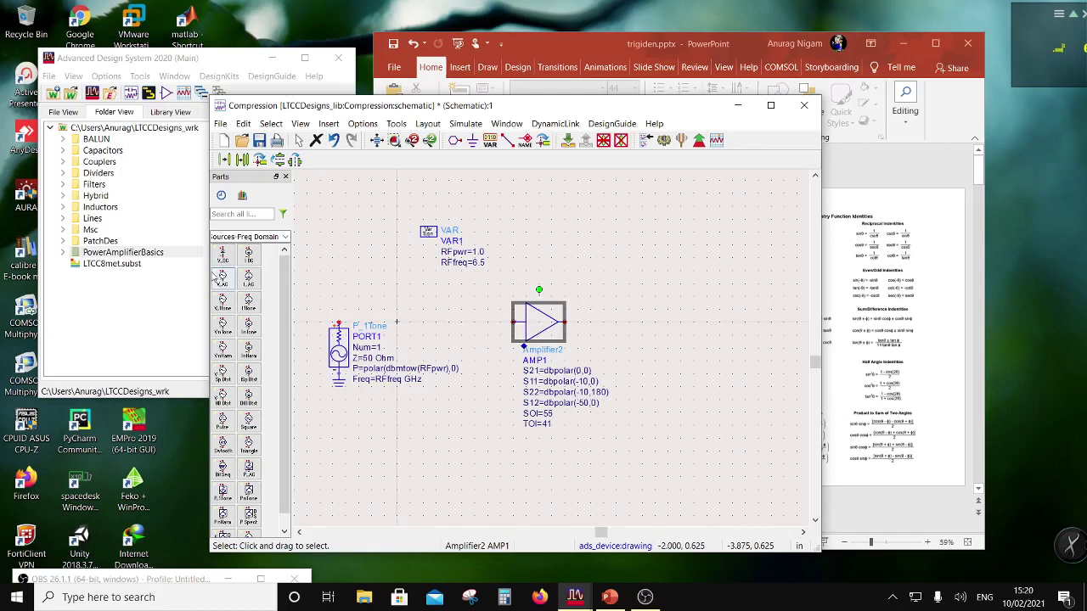
click(286, 237)
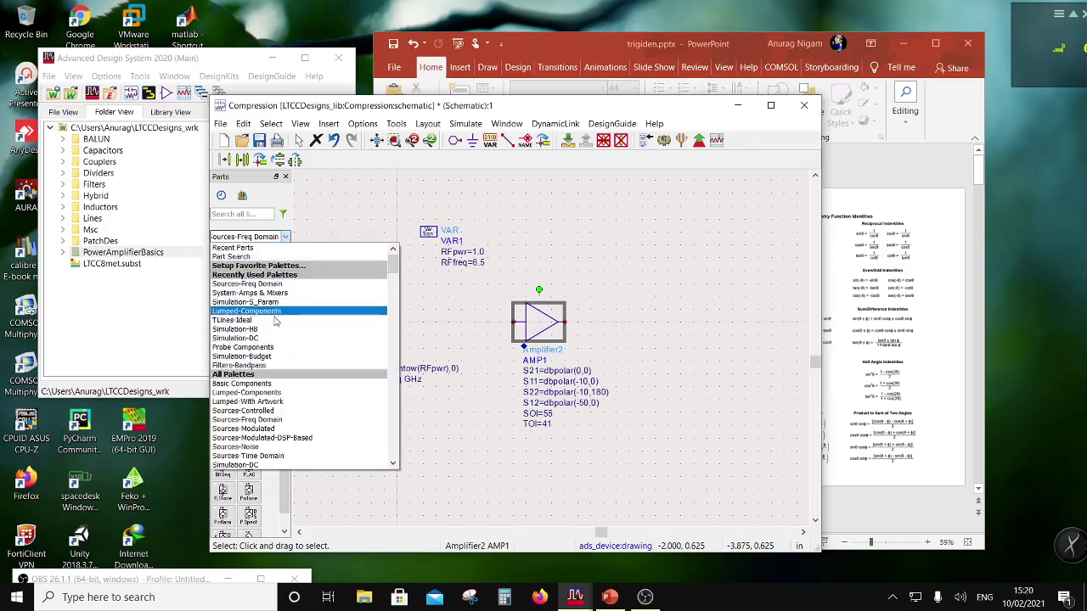
scroll(276, 332, down, 5)
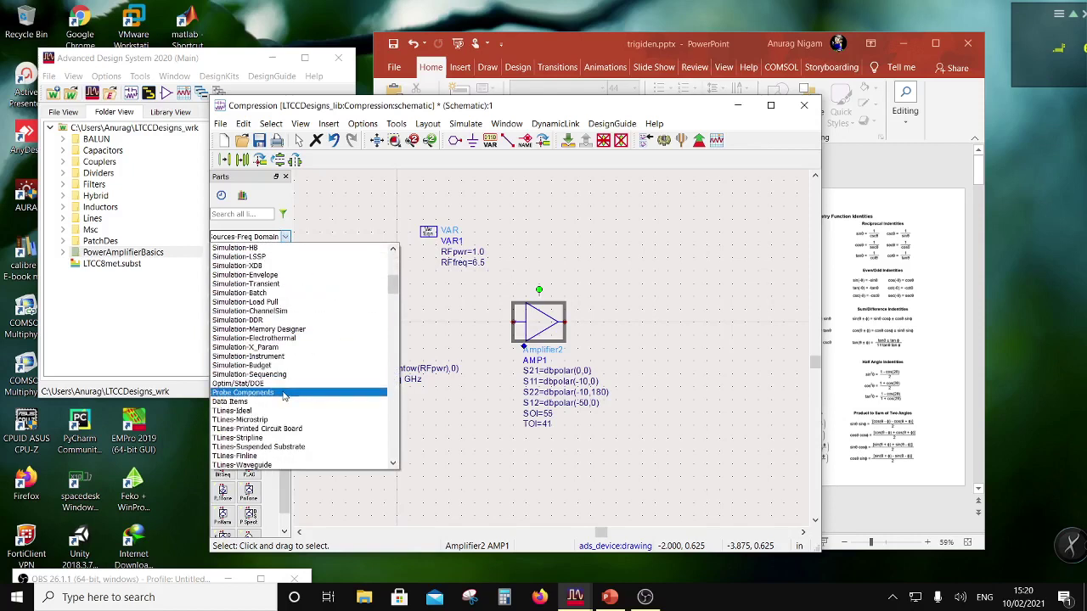
scroll(288, 396, down, 2)
scroll(289, 396, down, 3)
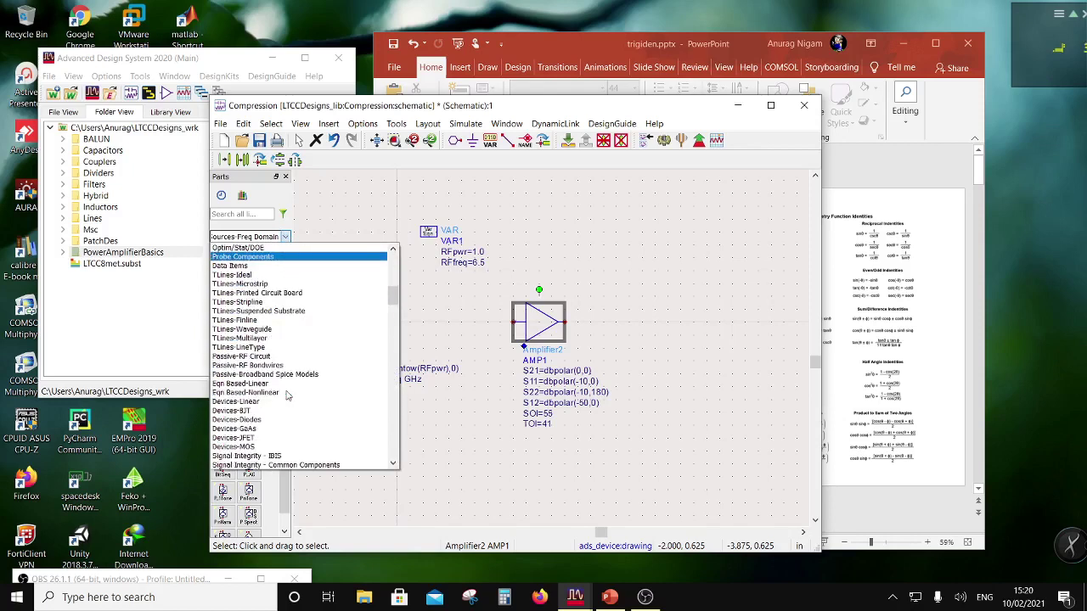
scroll(287, 395, down, 3)
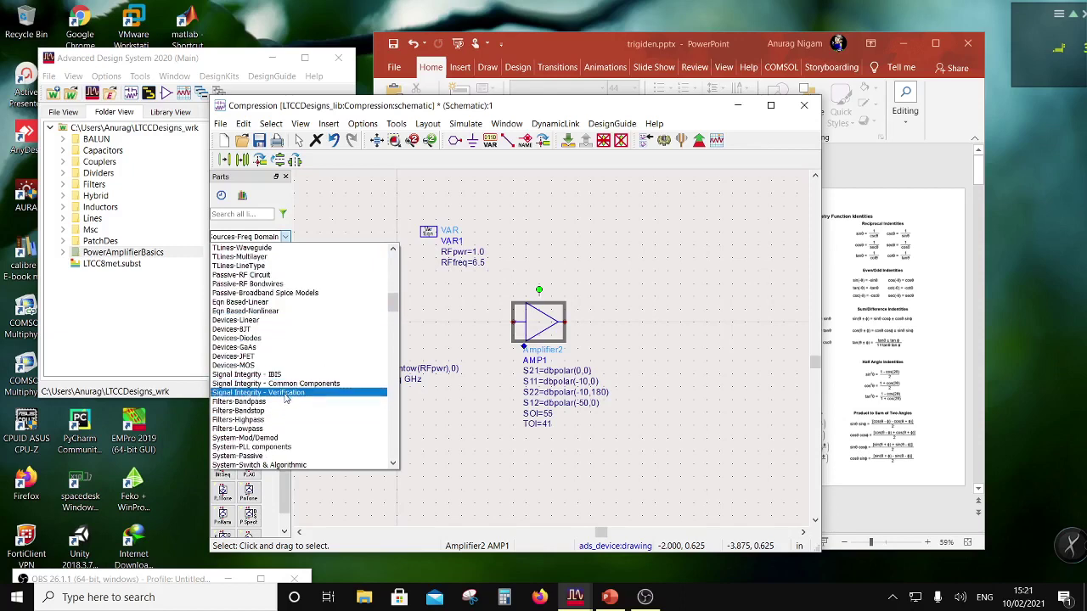
click(264, 456)
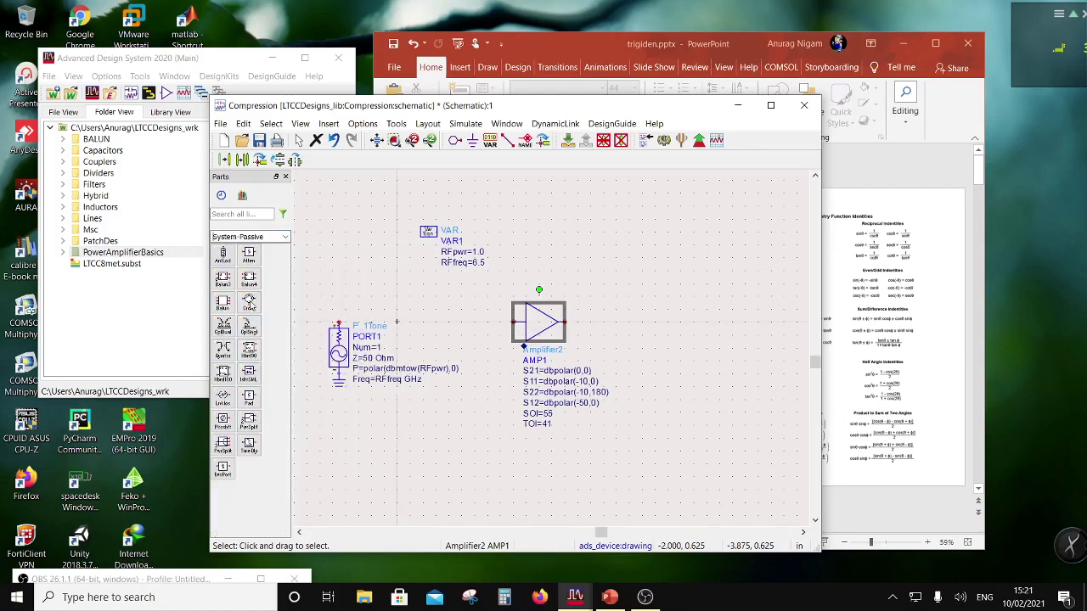
click(249, 302)
click(443, 321)
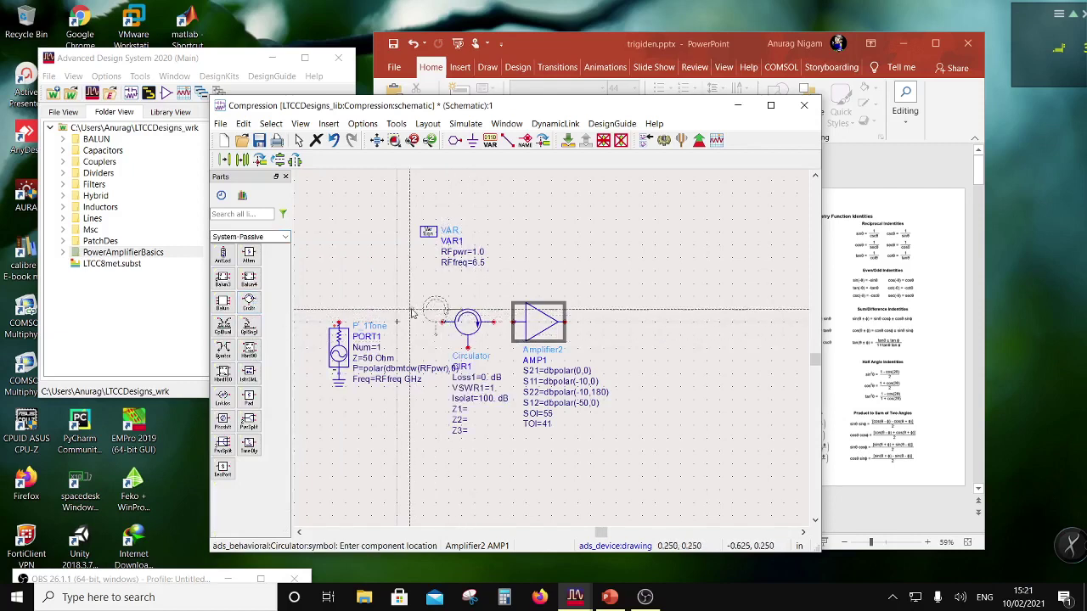
key(Escape)
Set CIR1's Loss1 through Loss4 to 0.1 dB.
double_click(469, 321)
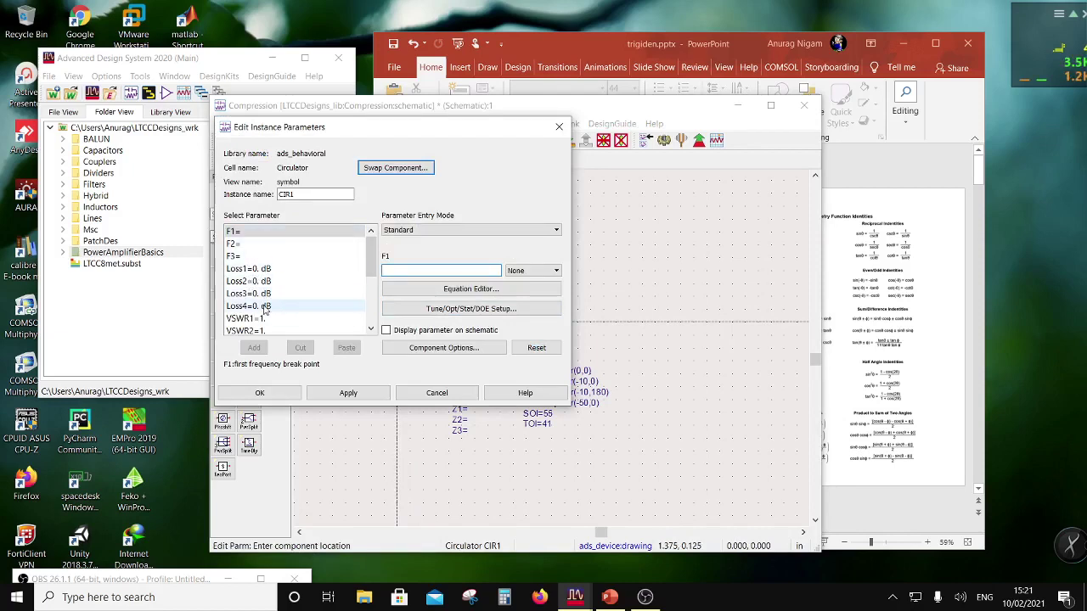
click(328, 270)
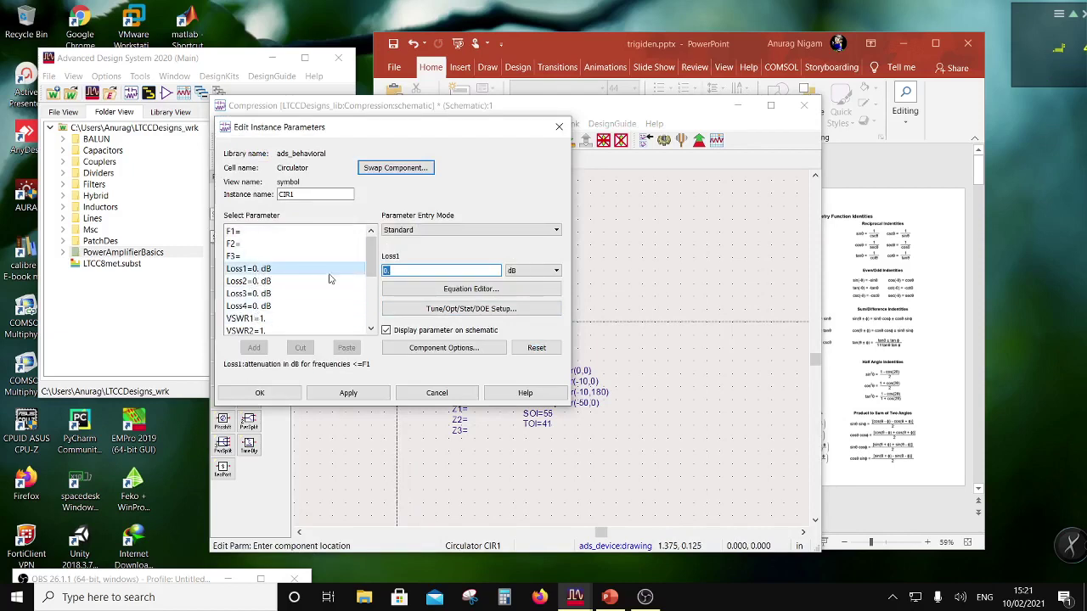
click(400, 274)
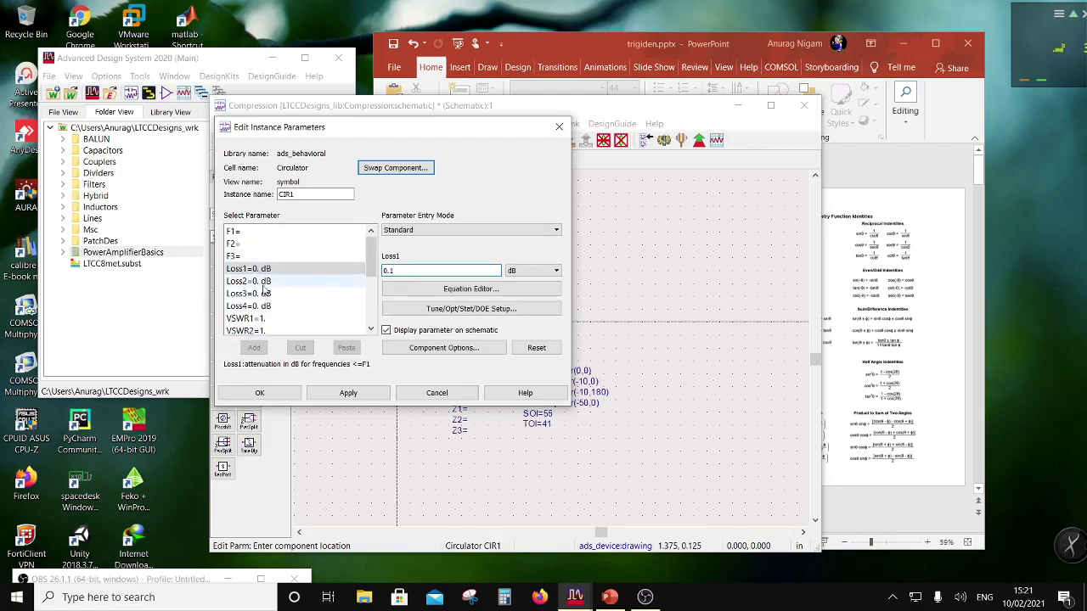
click(331, 281)
click(396, 269)
text(1)
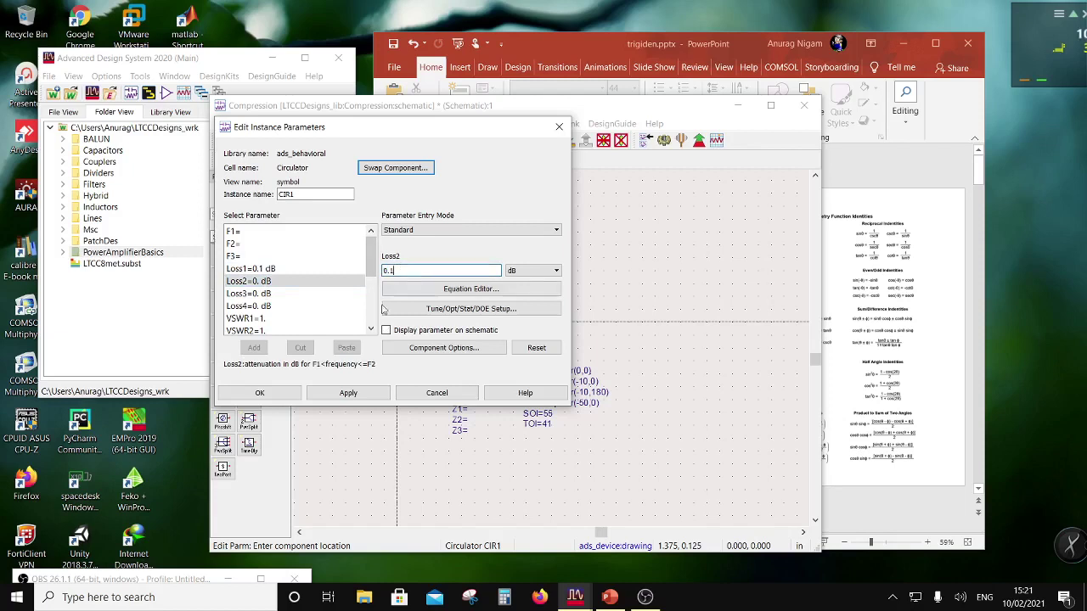
click(311, 294)
click(401, 273)
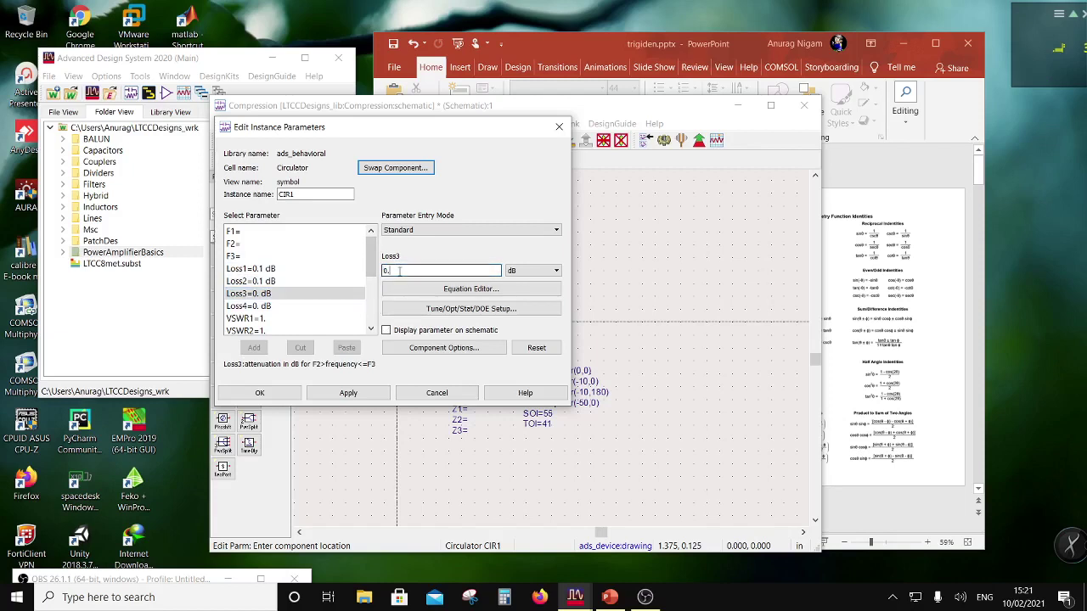
text(1)
click(280, 305)
click(393, 272)
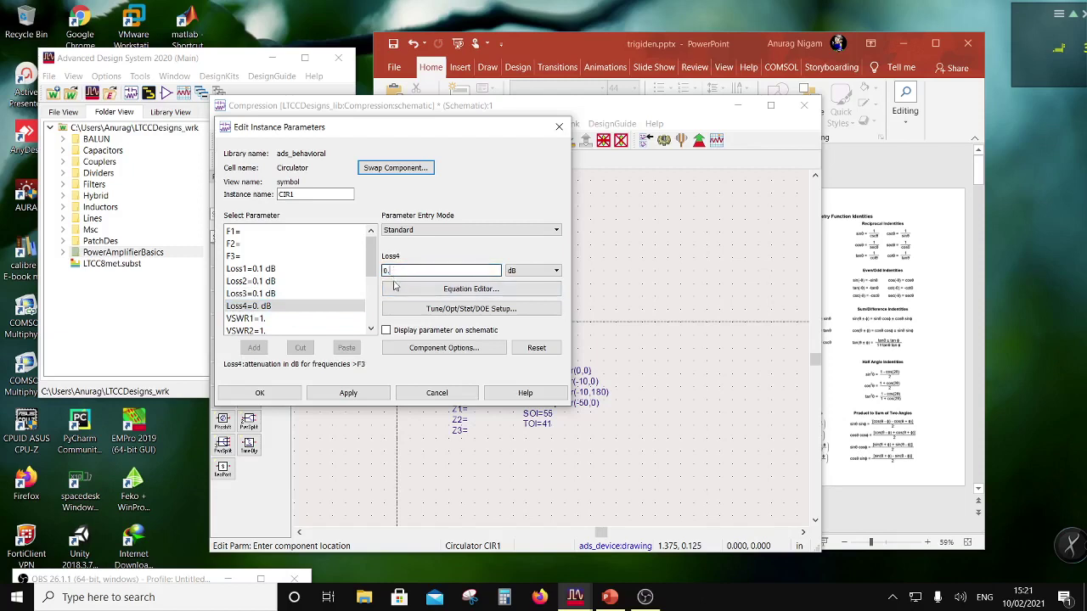
text(1)
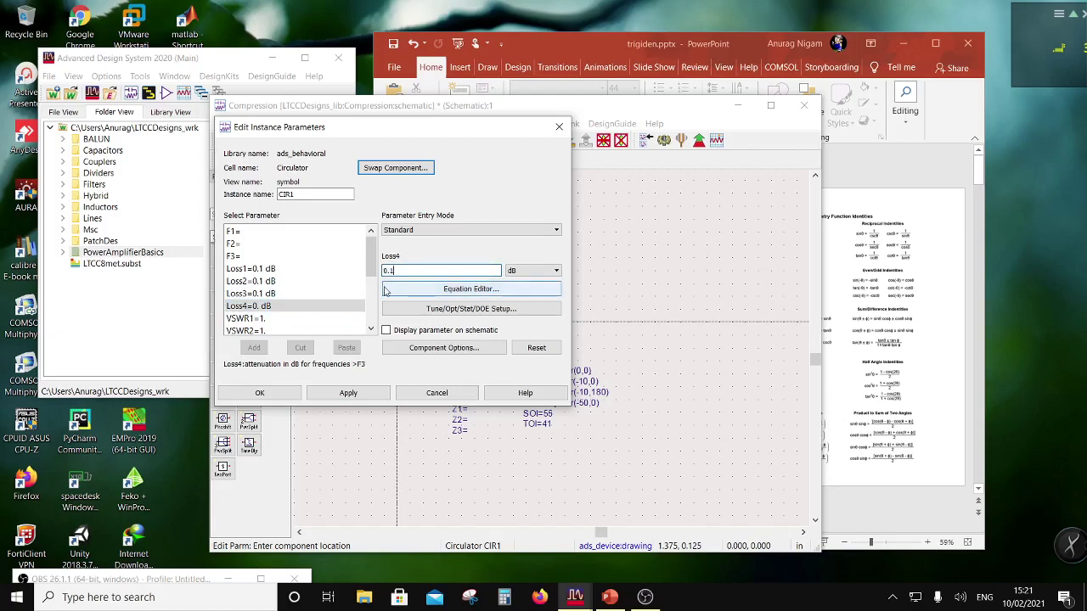
click(308, 294)
Set CIR1's Z1, Z2 and Z3 impedances to 50 and apply.
scroll(276, 324, down, 1)
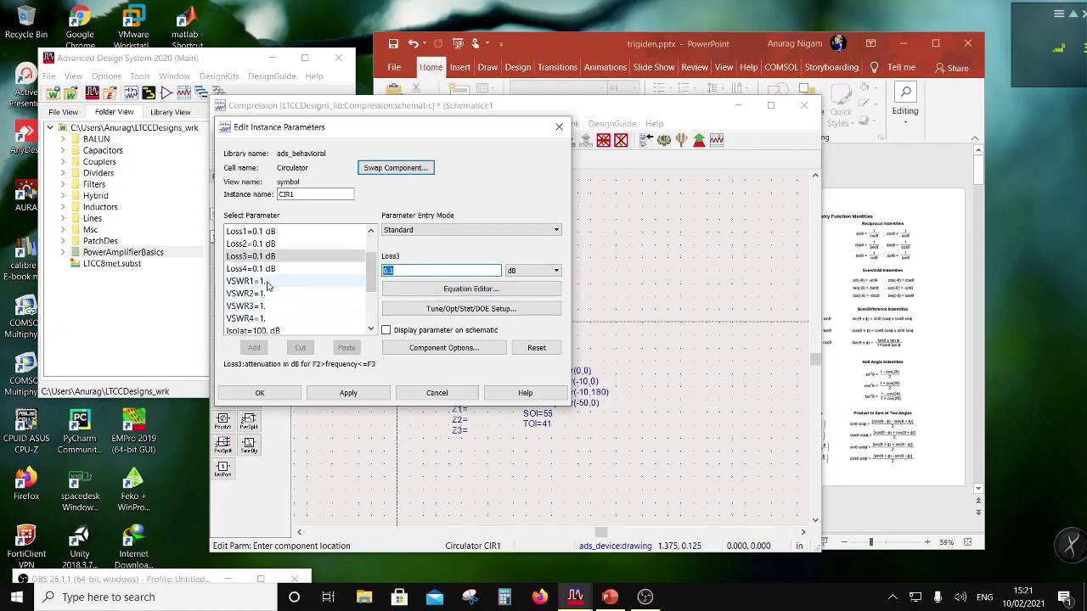
click(270, 281)
scroll(282, 299, down, 2)
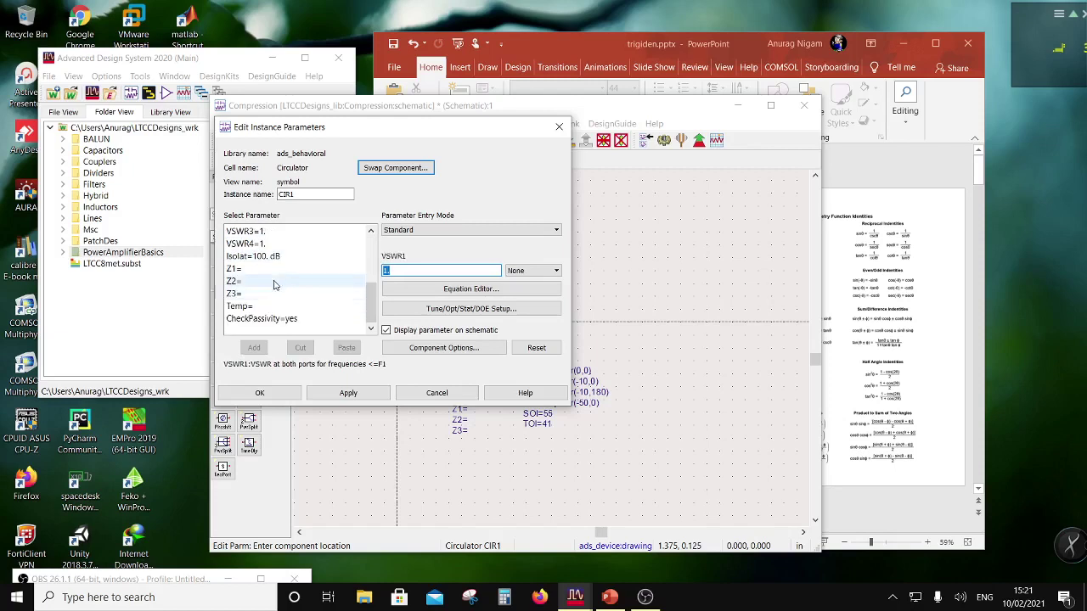
click(289, 270)
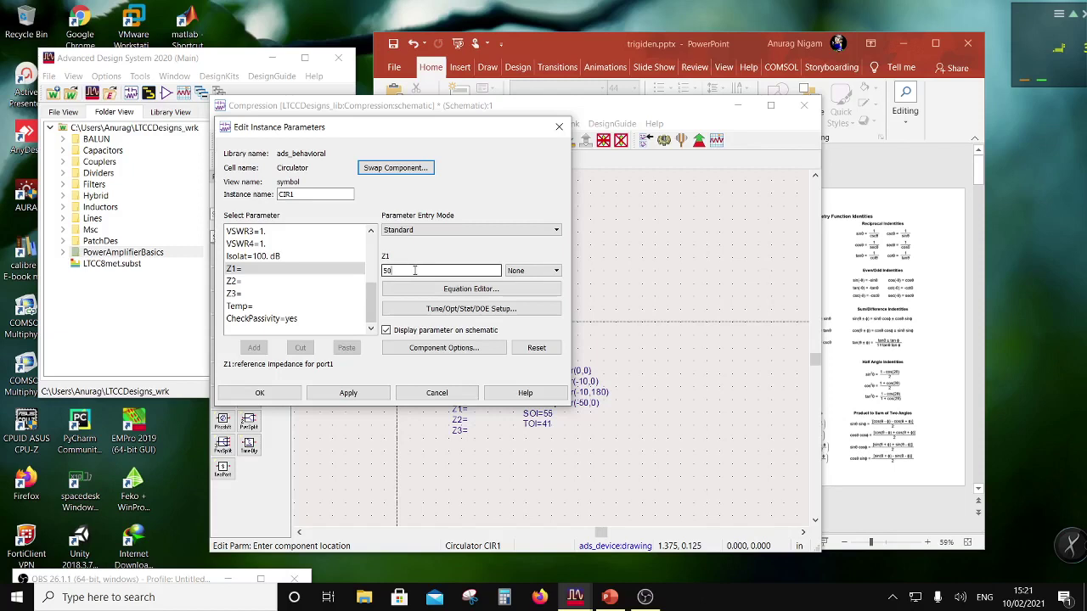
key(Return)
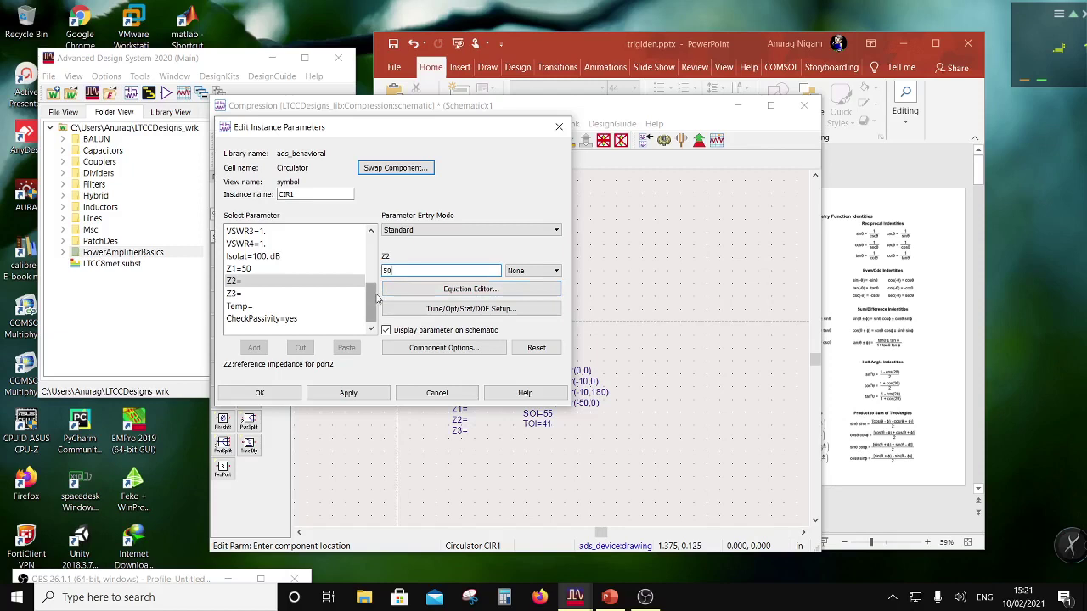
text(50)
key(Return)
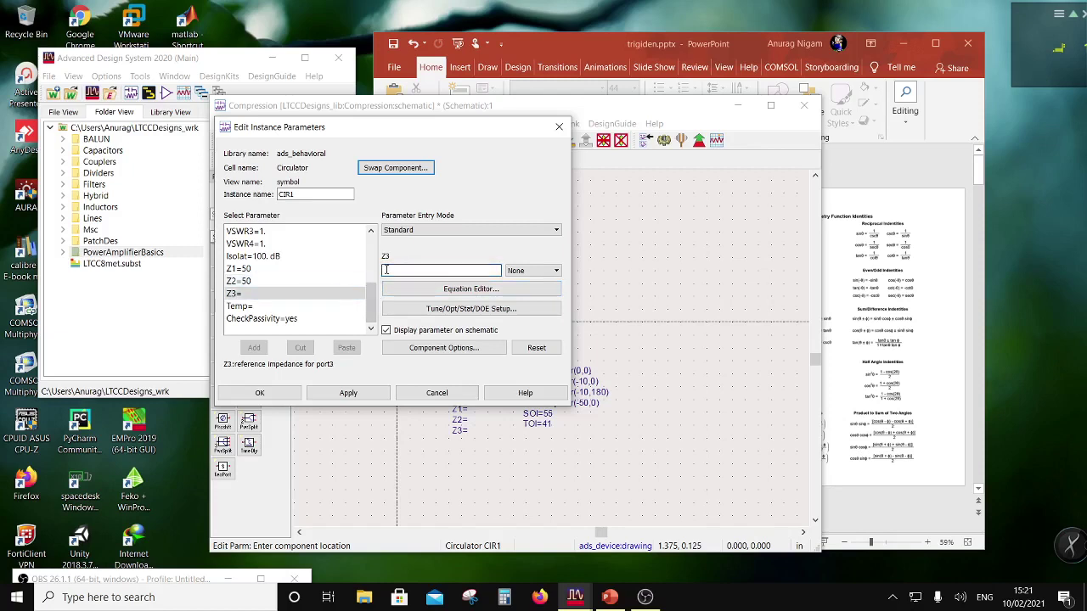
text(50)
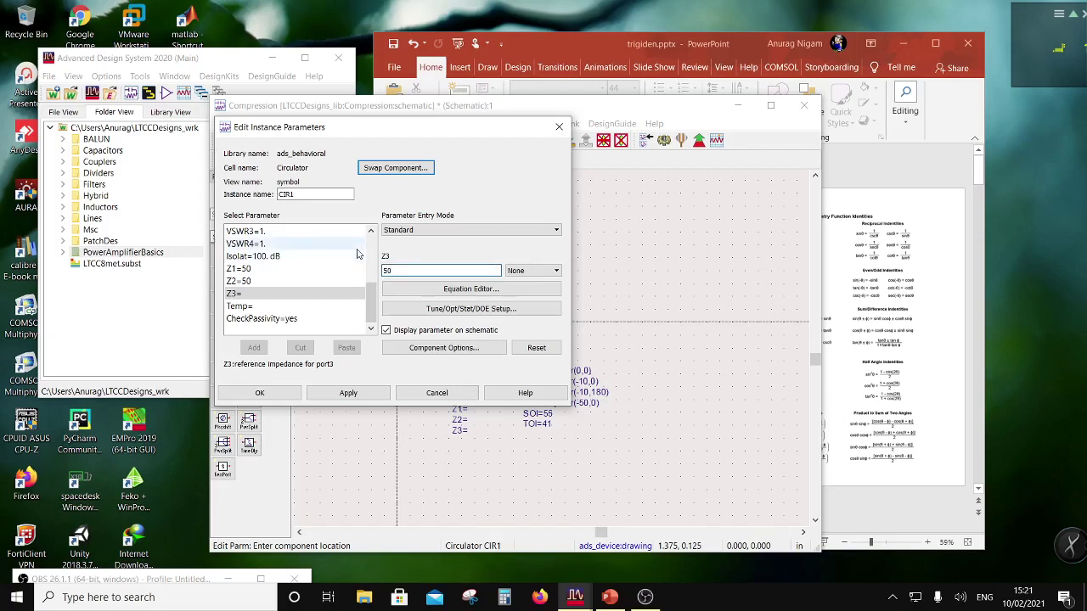
click(238, 282)
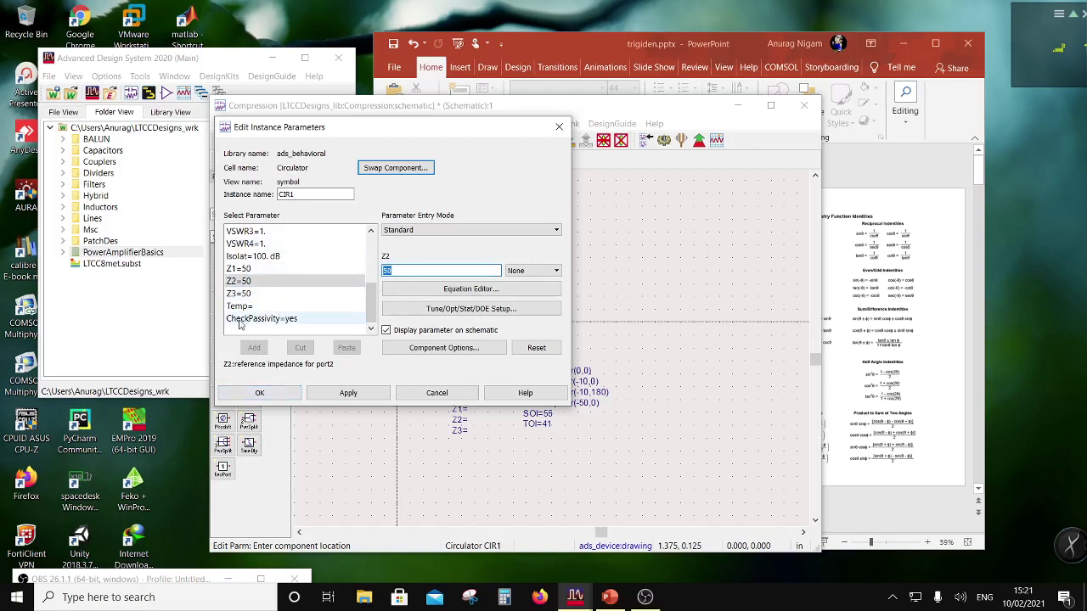
click(289, 394)
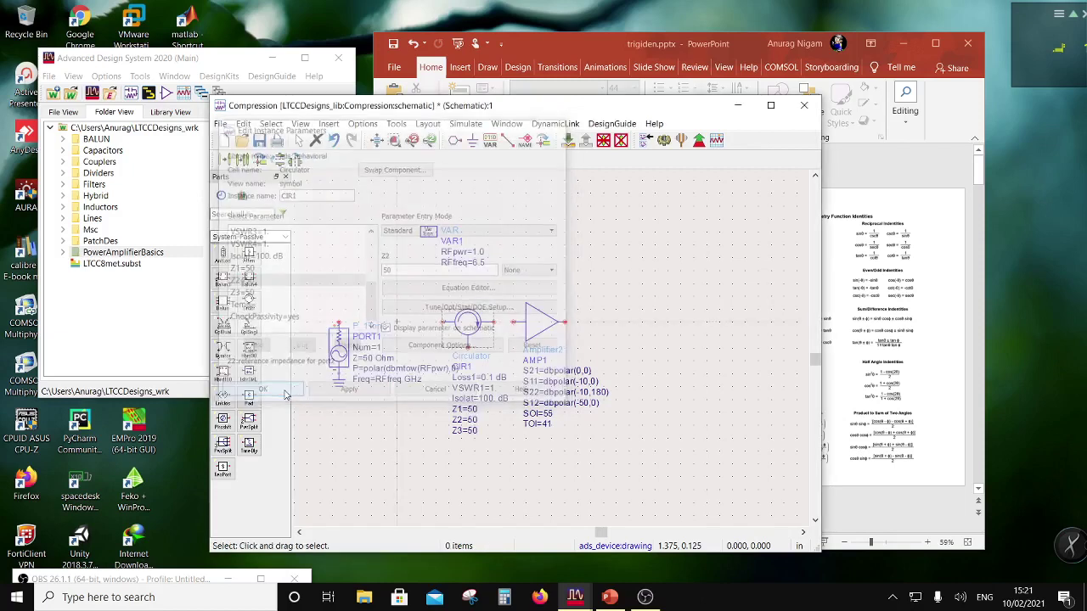
Move the amplifier right and the VAR block left, then select the circulator.
drag(544, 322, 573, 323)
drag(429, 231, 331, 231)
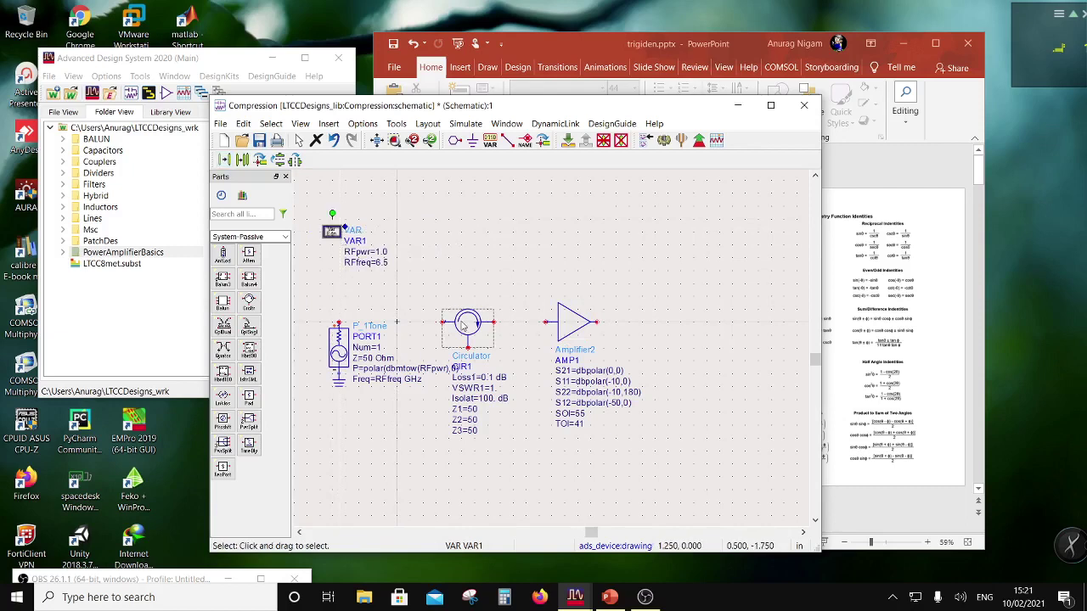
click(463, 327)
Move CIR1's parameter text above the circulator symbol.
key(F5)
click(467, 373)
click(455, 239)
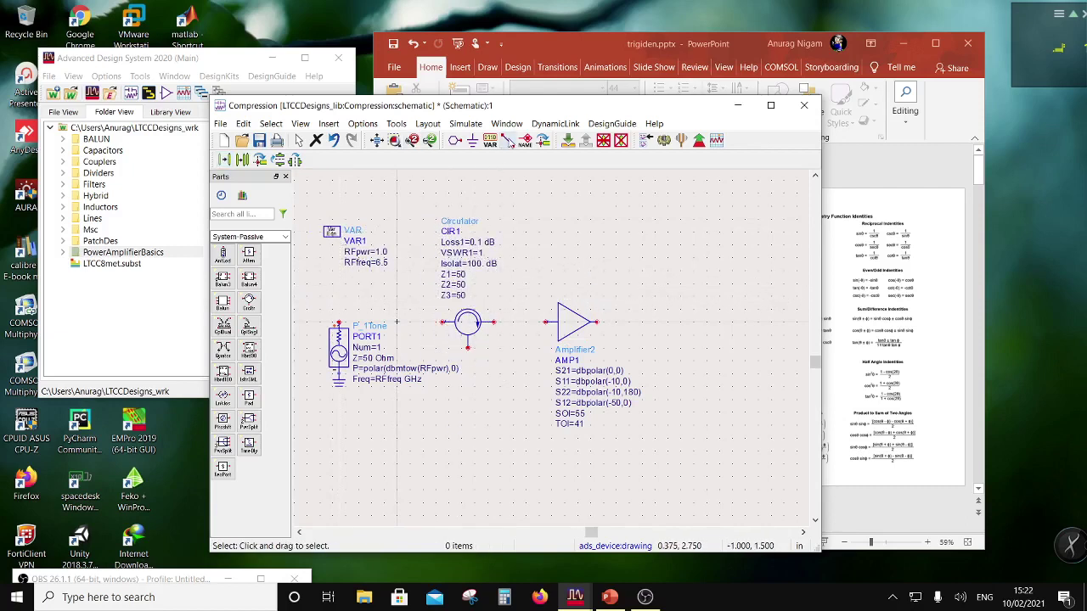
Wire CIR1's output to AMP1's input and PORT1 to CIR1's input.
click(508, 142)
click(495, 322)
click(545, 322)
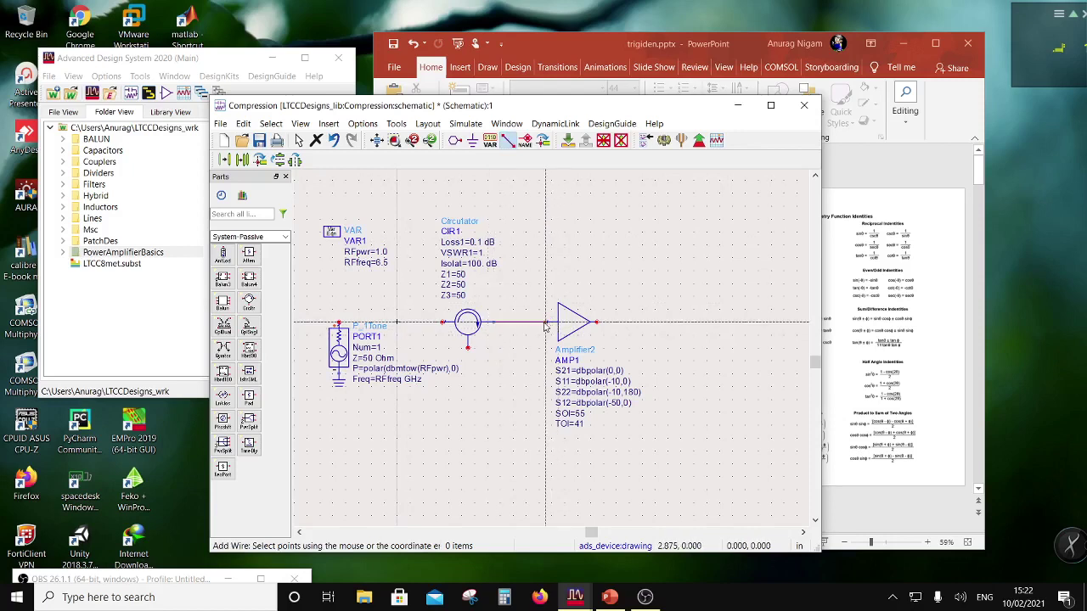
click(441, 322)
click(338, 322)
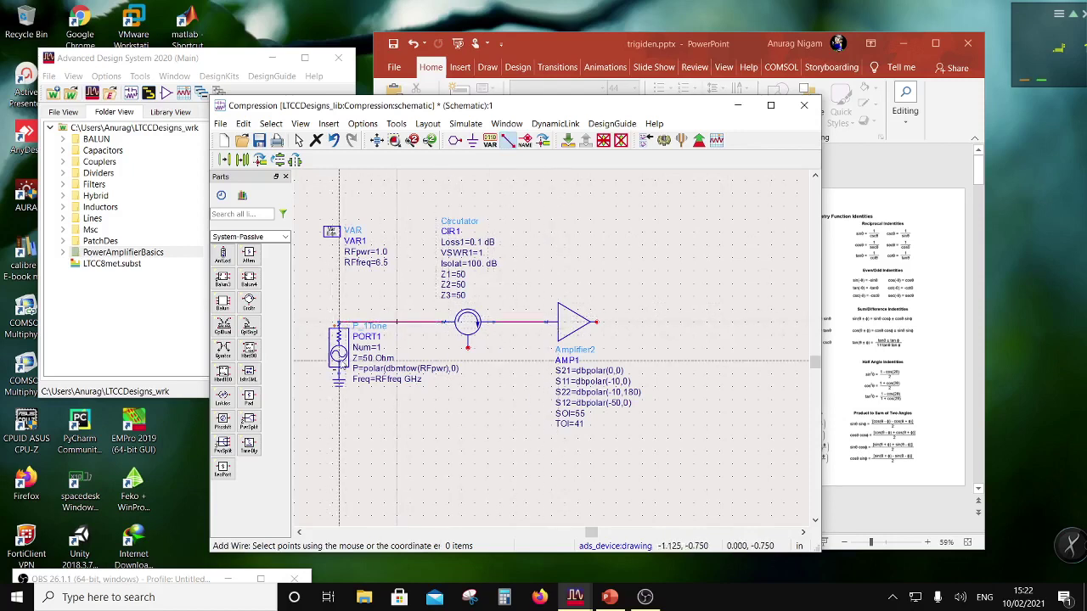
key(Escape)
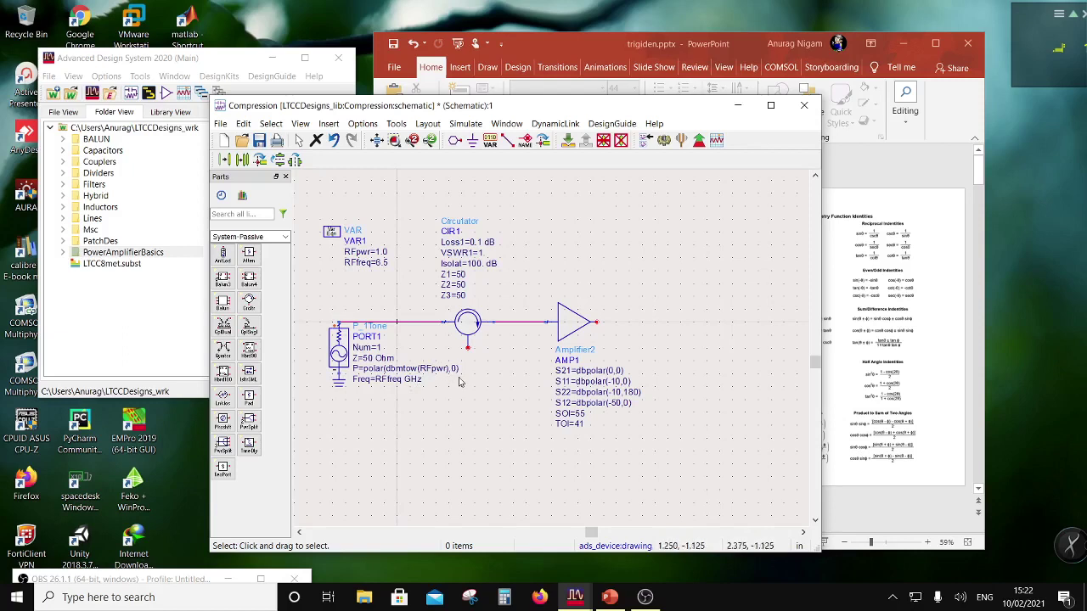
click(285, 237)
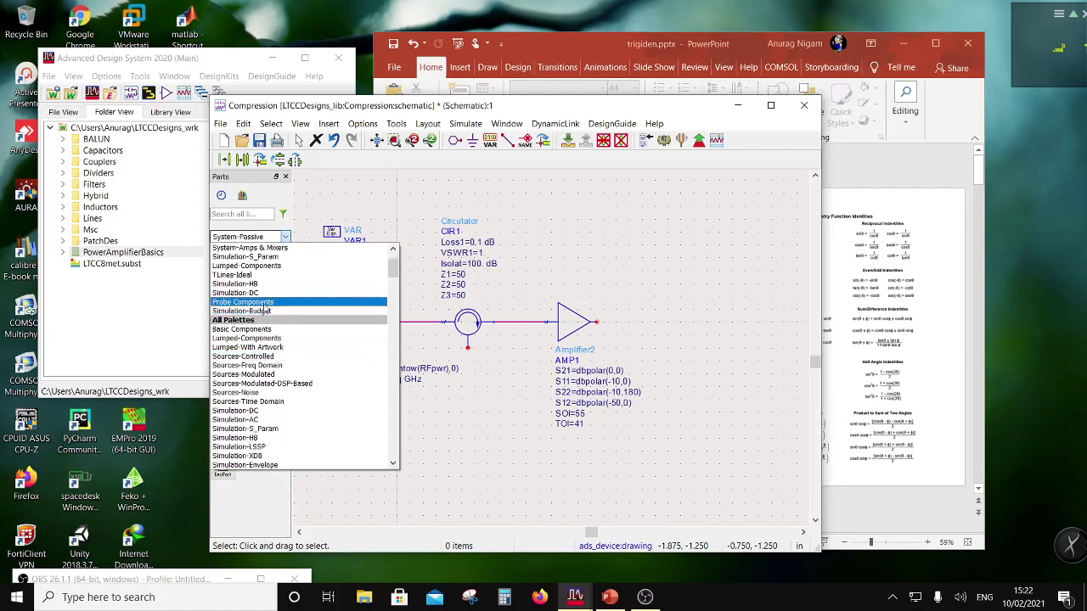
Place a current probe at the circulator's lower port and rename it Iref.
click(262, 356)
click(223, 255)
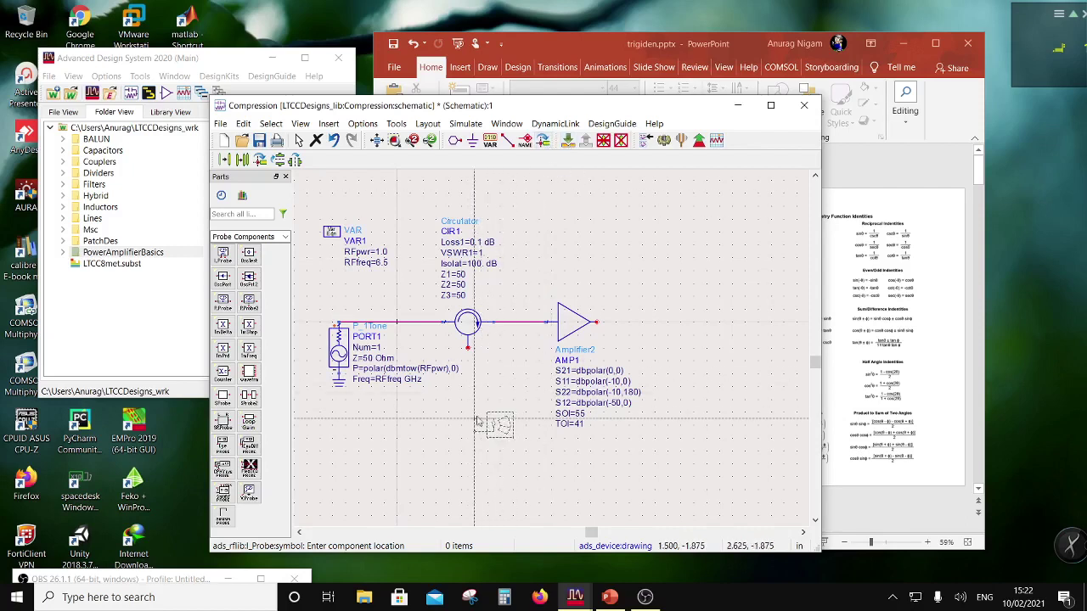
click(469, 361)
key(Escape)
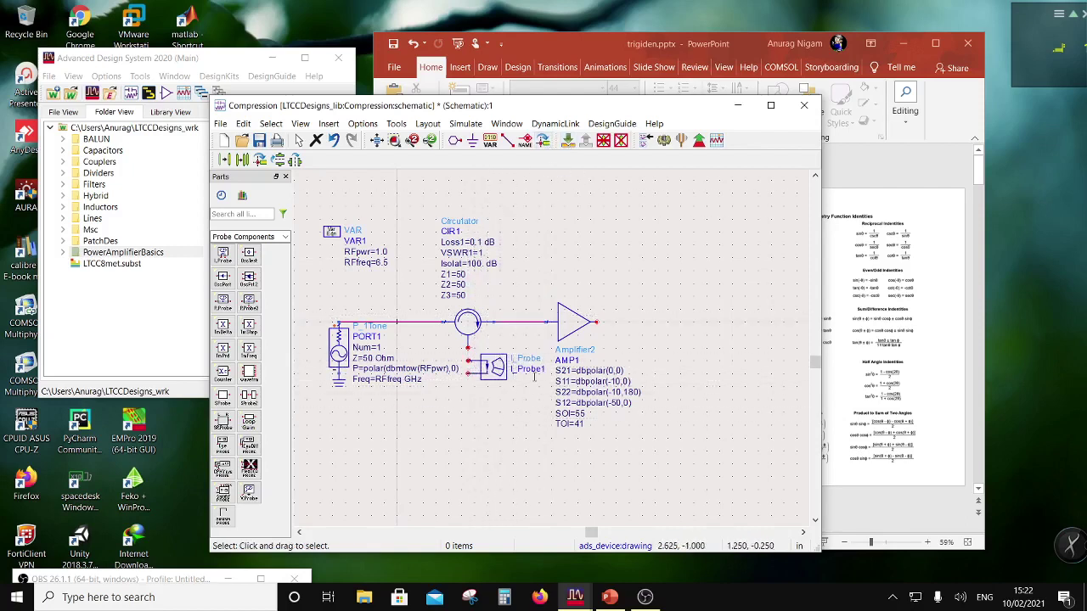
double_click(532, 371)
drag(551, 374, 516, 371)
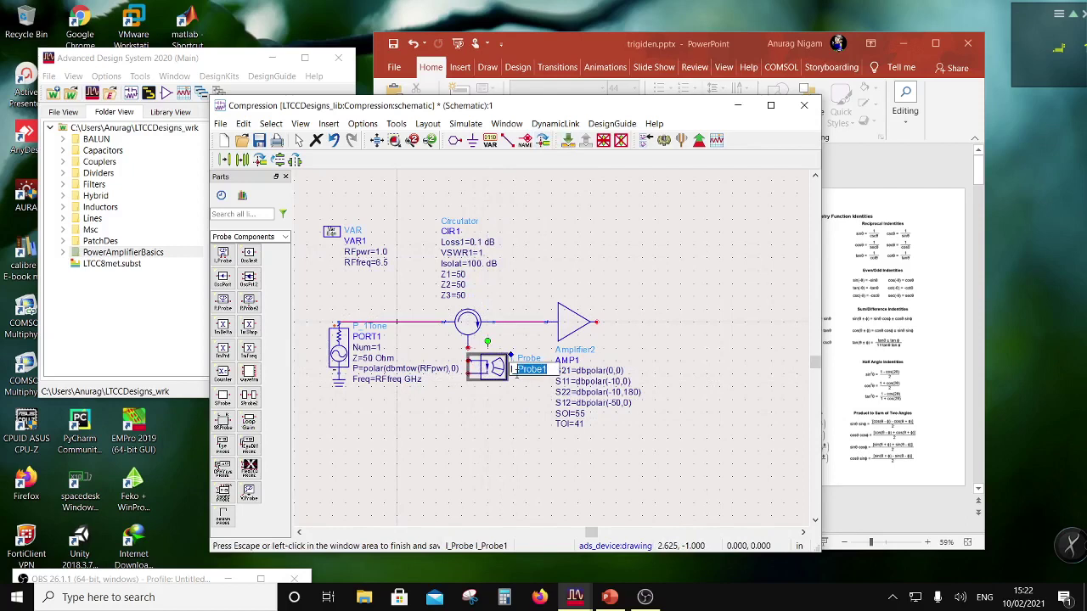
click(515, 372)
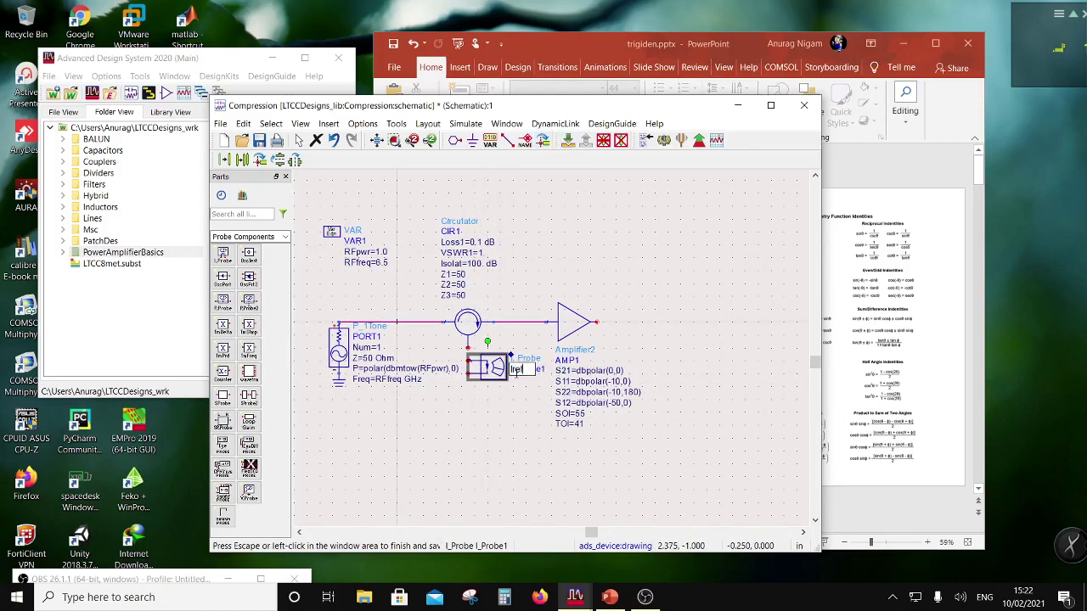
text(Iref)
key(Return)
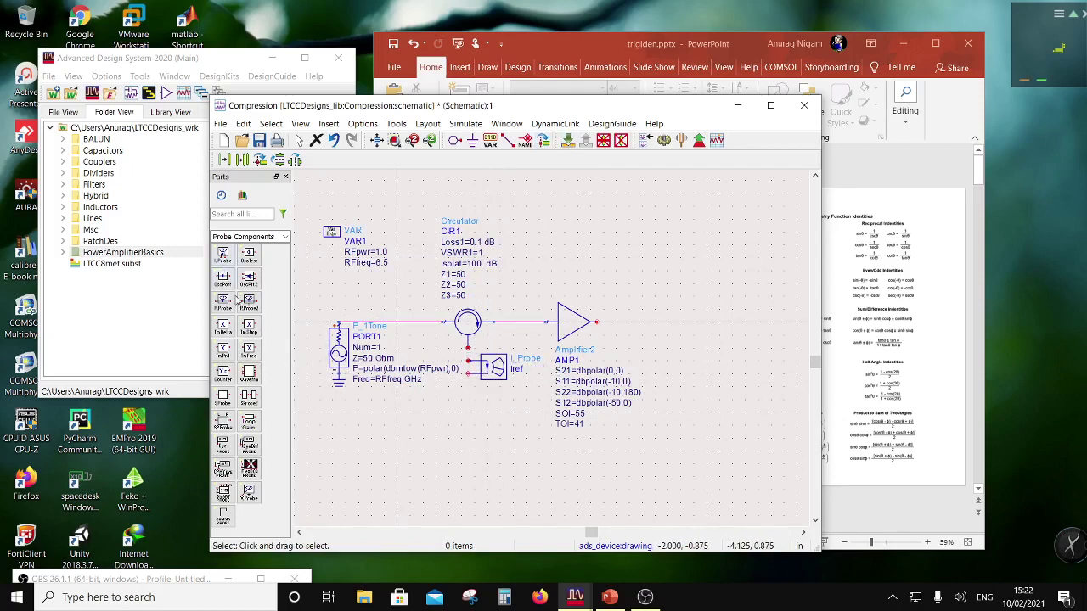
Place a Lumped-Components resistor R1 below the Iref probe and ground its bottom pin.
click(285, 237)
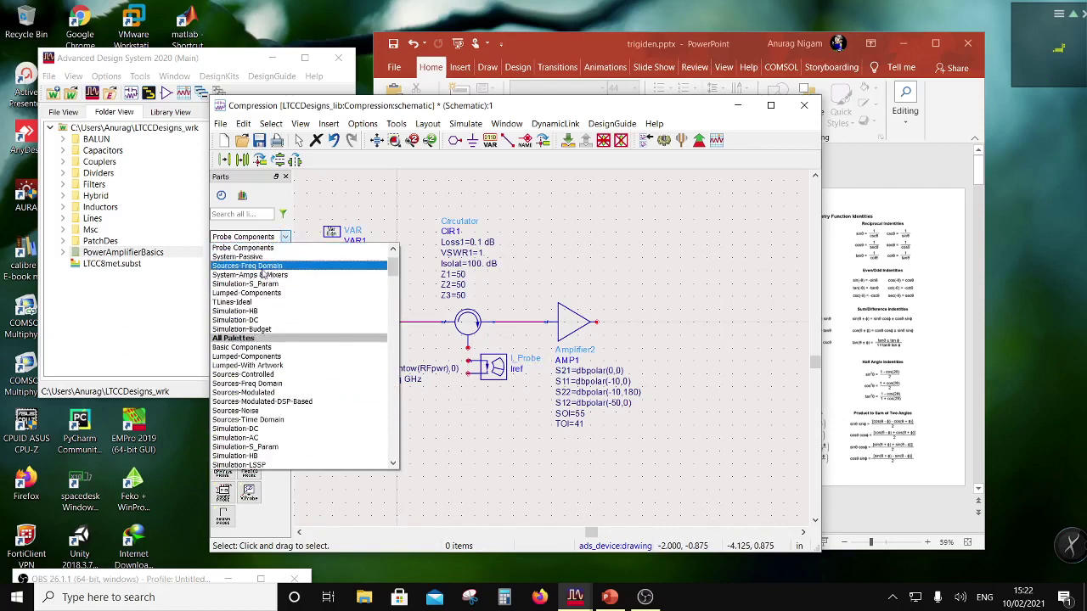
click(274, 357)
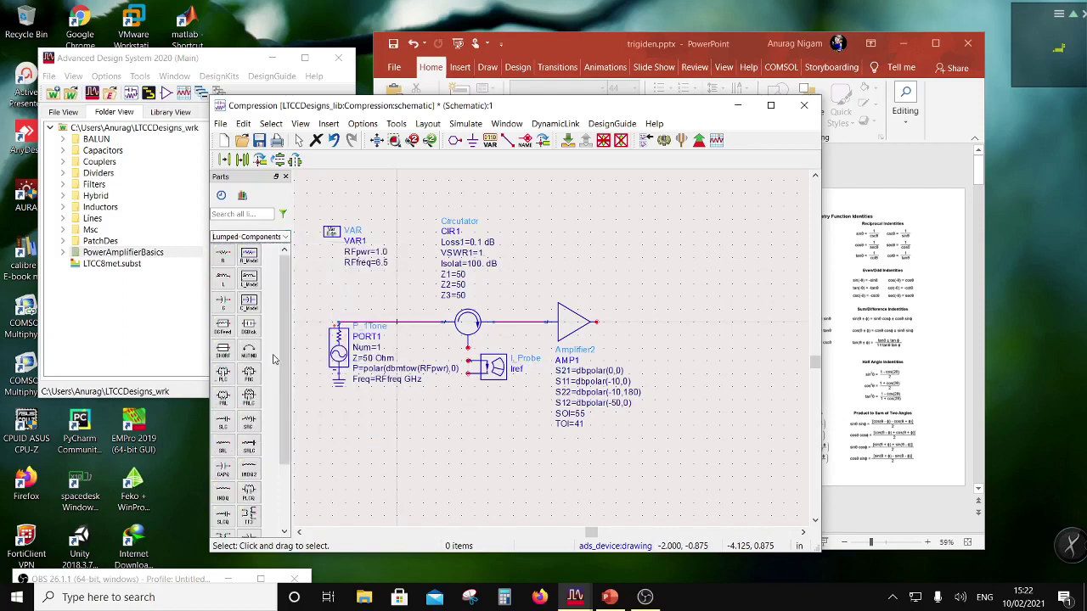
click(223, 274)
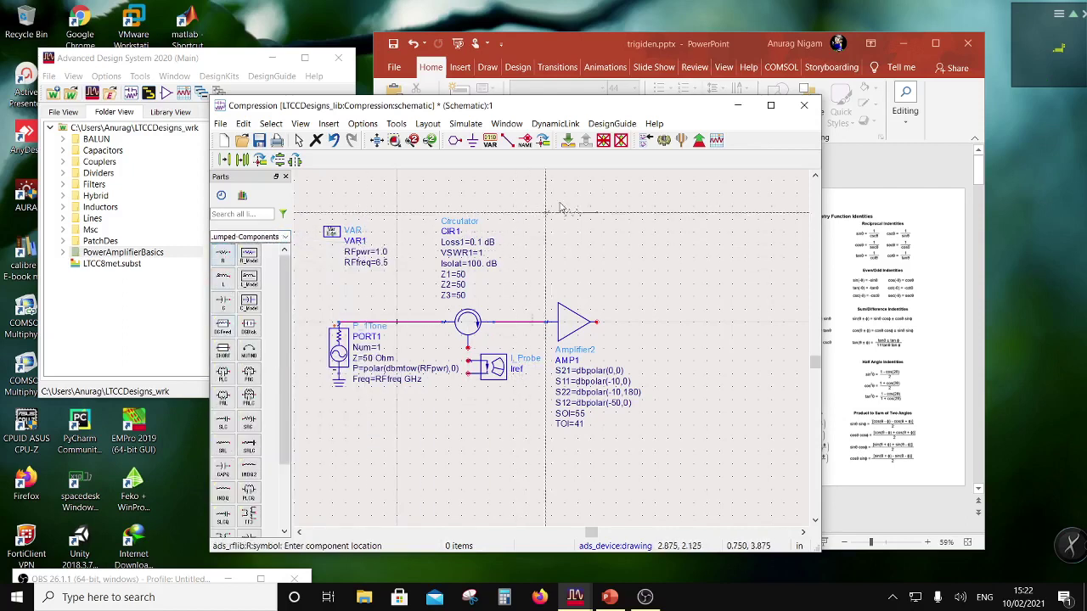
click(468, 396)
key(Escape)
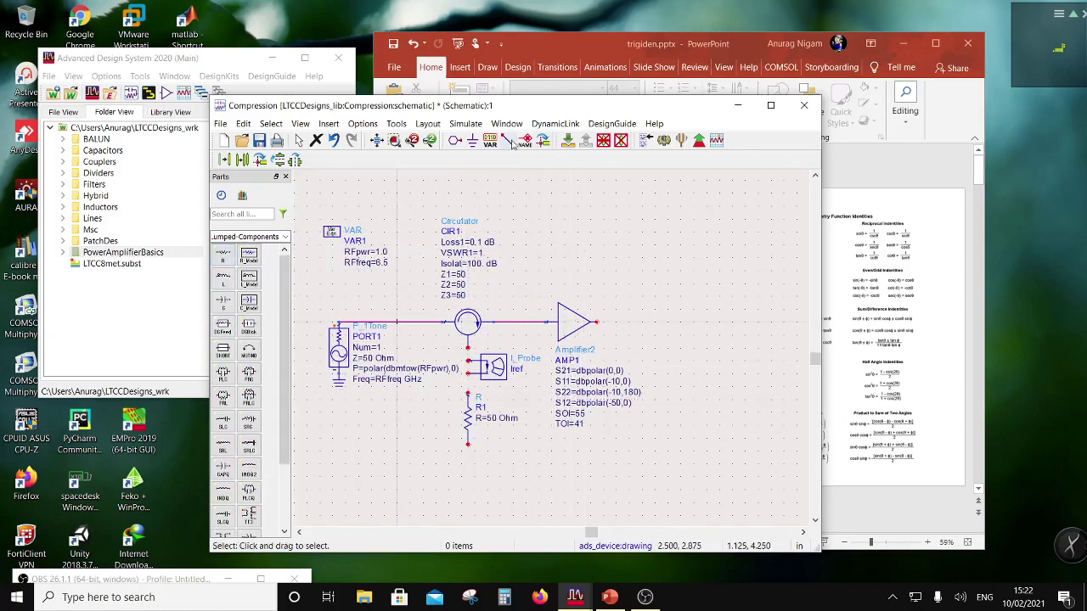
click(472, 141)
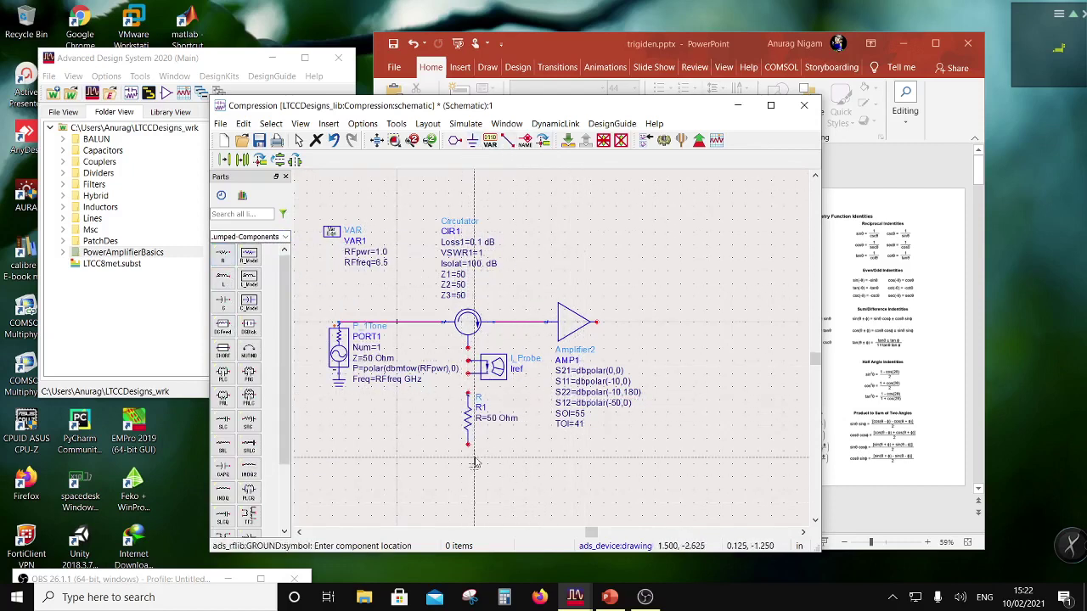
click(468, 444)
click(507, 141)
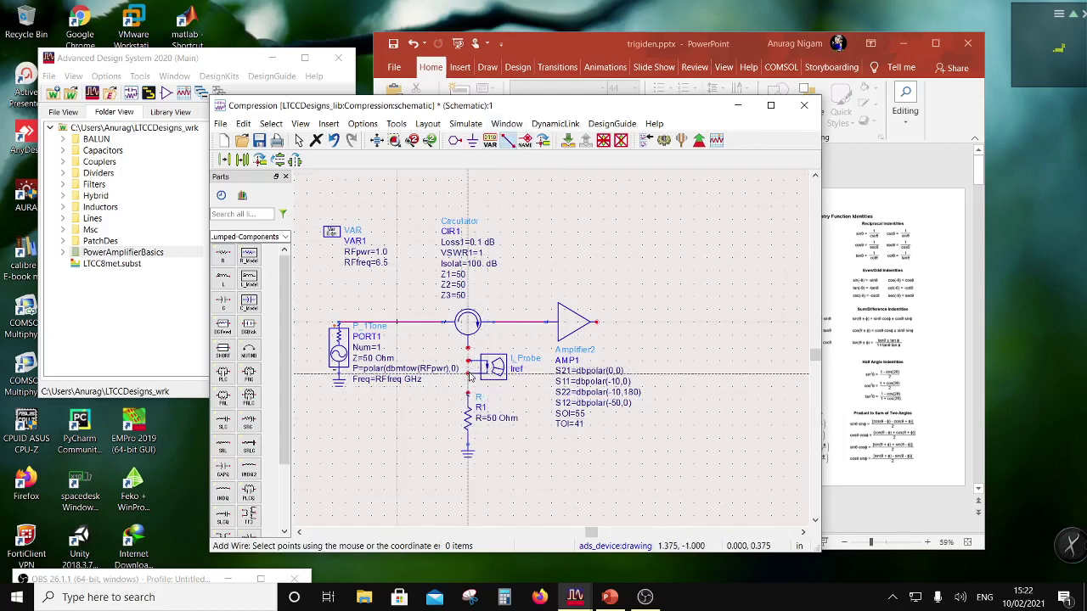
Wire the circulator to the amplifier input and label the node below Iref as Vref.
click(552, 322)
key(Escape)
click(526, 141)
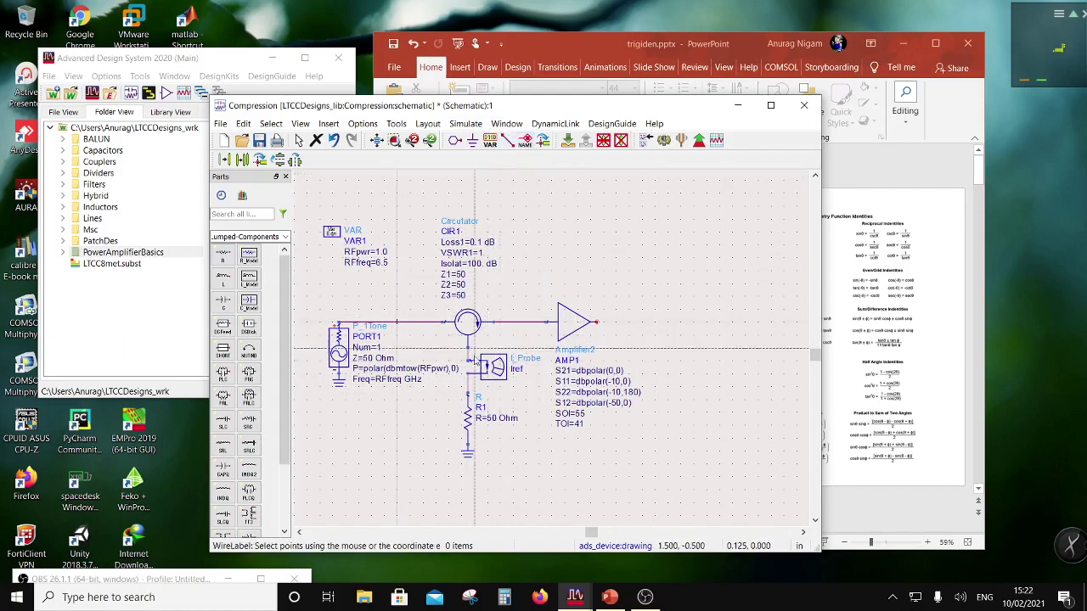
click(468, 382)
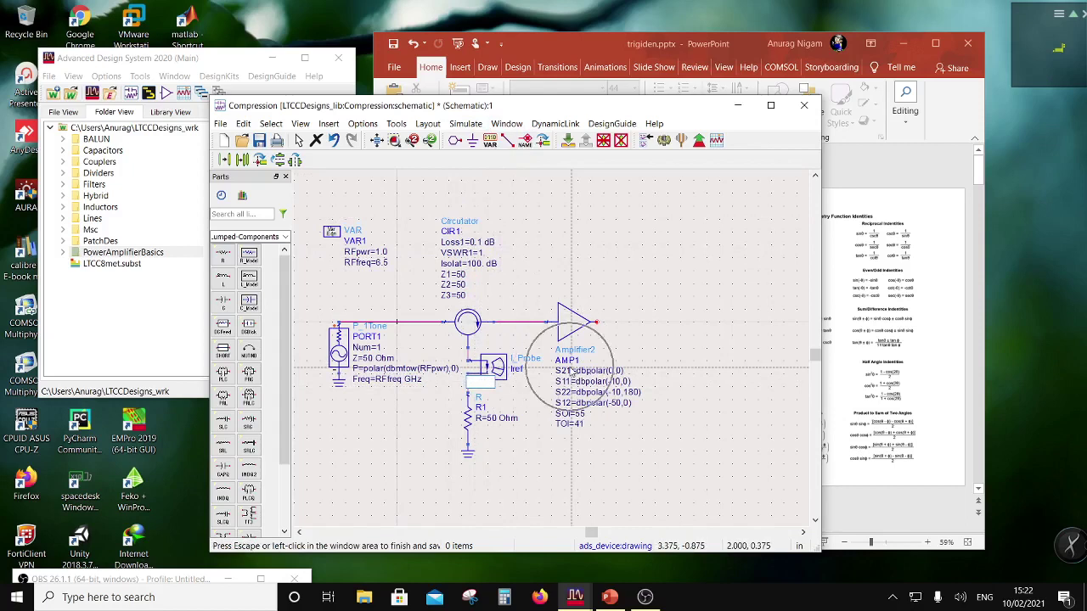
text(Vref)
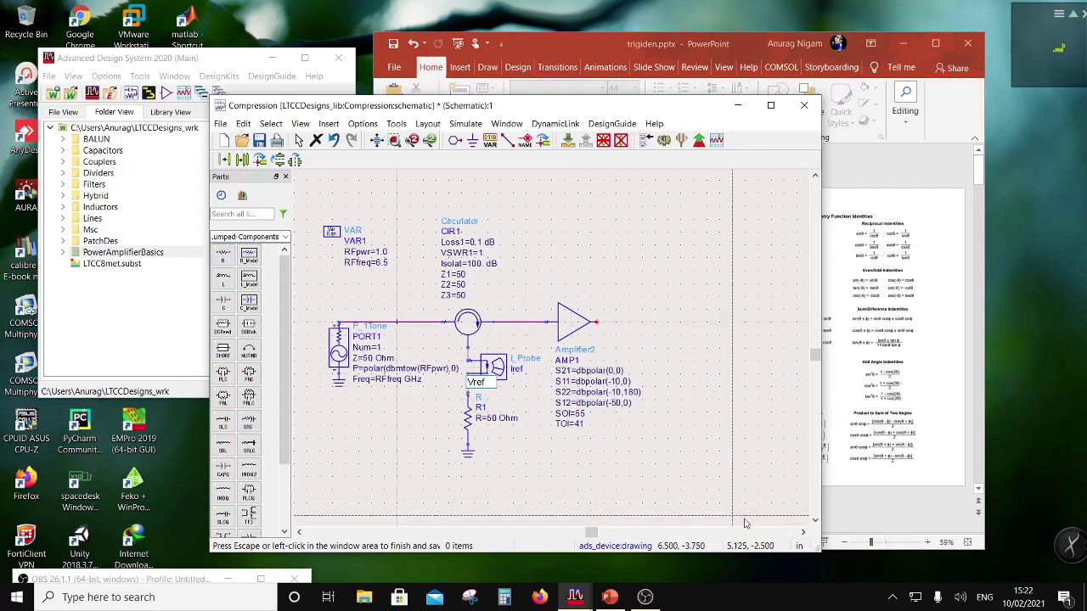
key(Escape)
key(Escape)
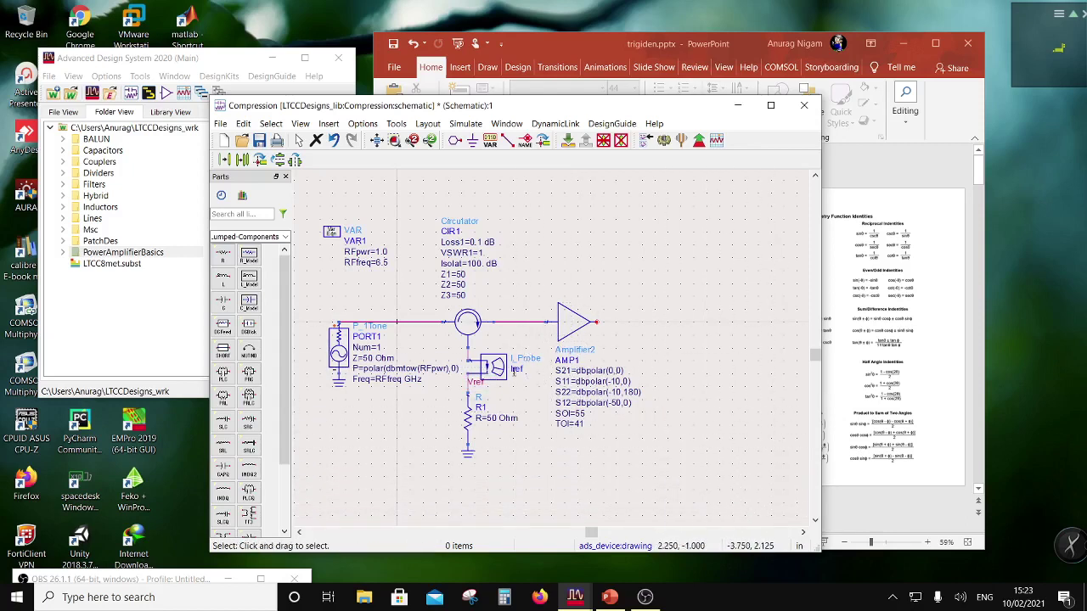
click(514, 369)
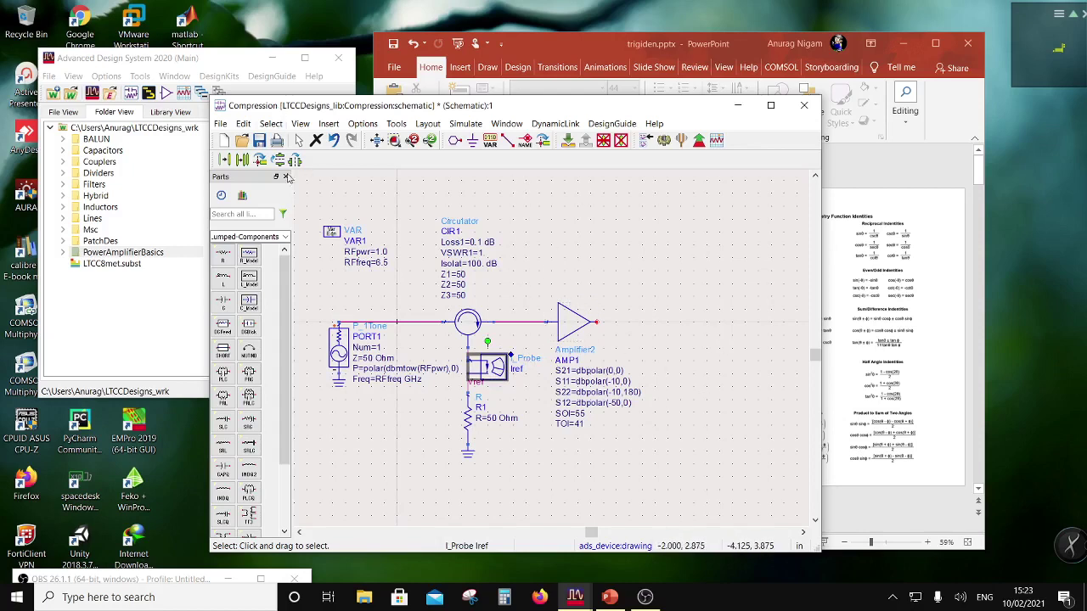
Copy the current probe, rotated vertical, to the amplifier output and rename it Iout.
click(243, 159)
click(488, 367)
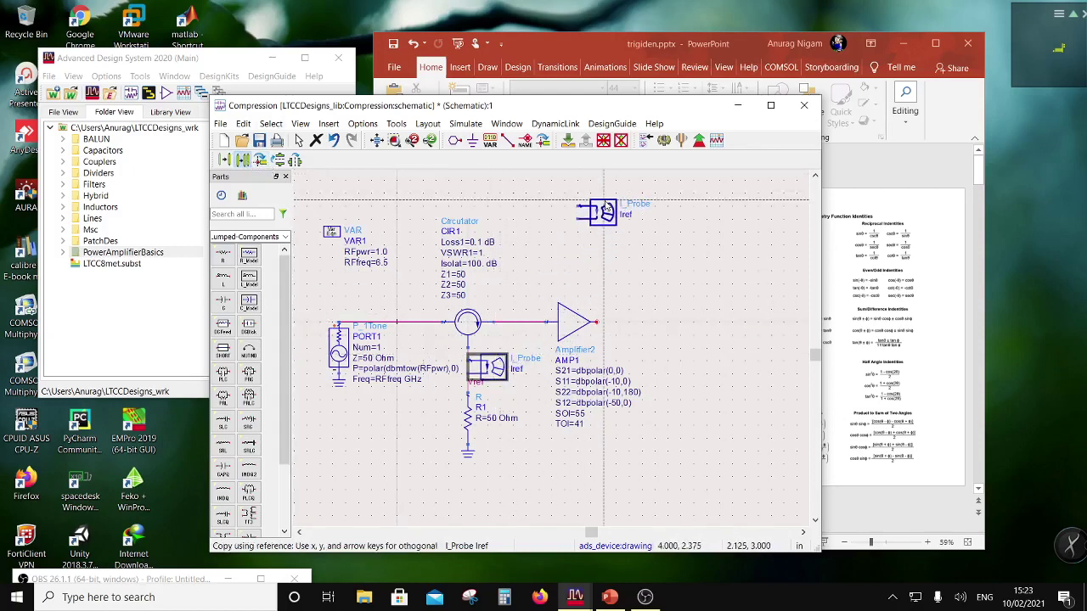
click(542, 140)
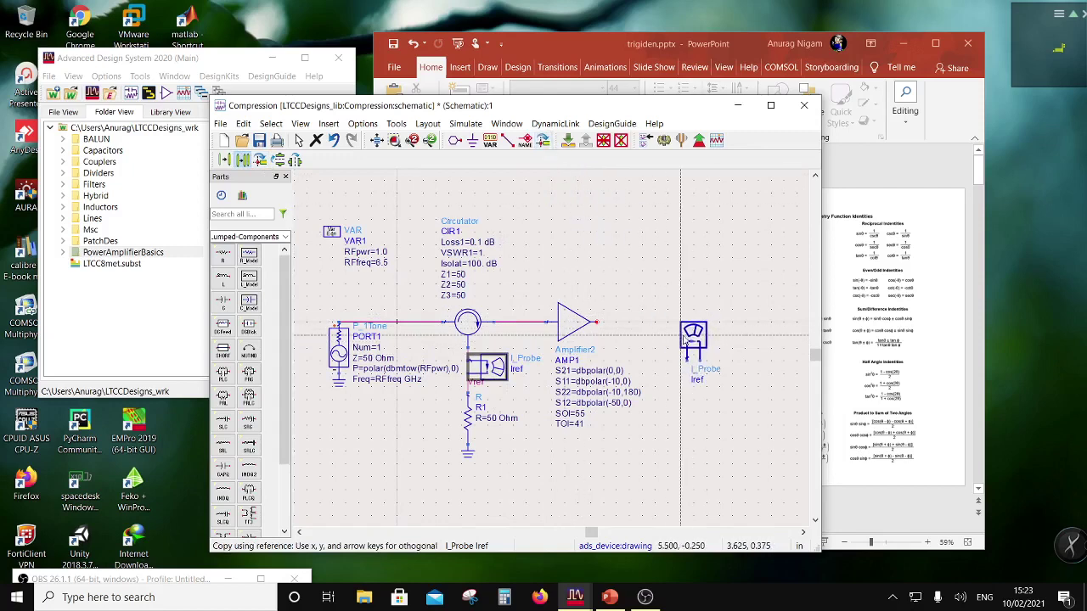
click(642, 301)
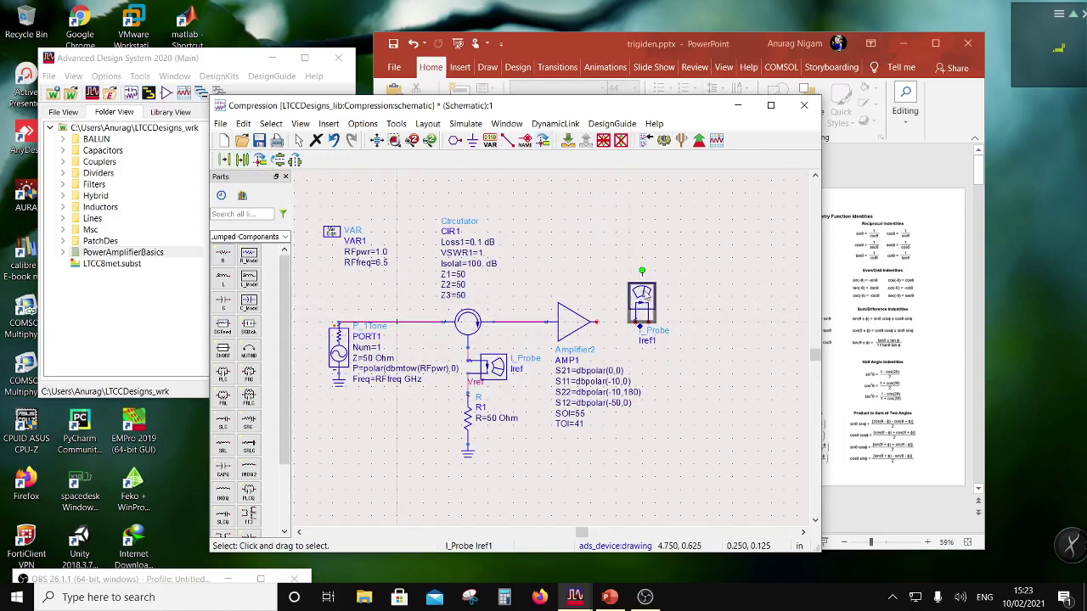
double_click(652, 341)
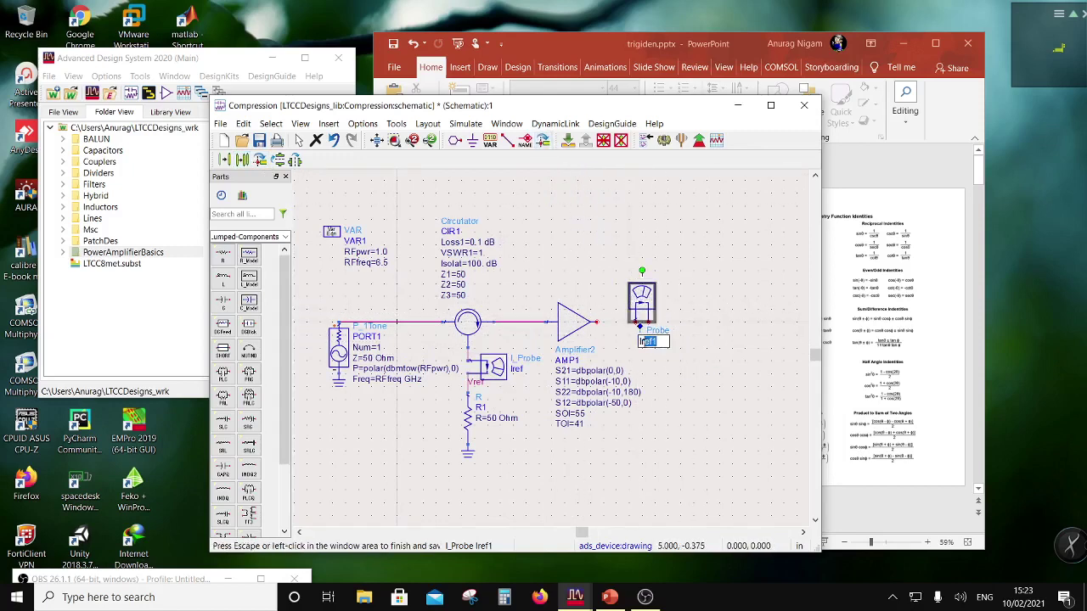
text(Io)
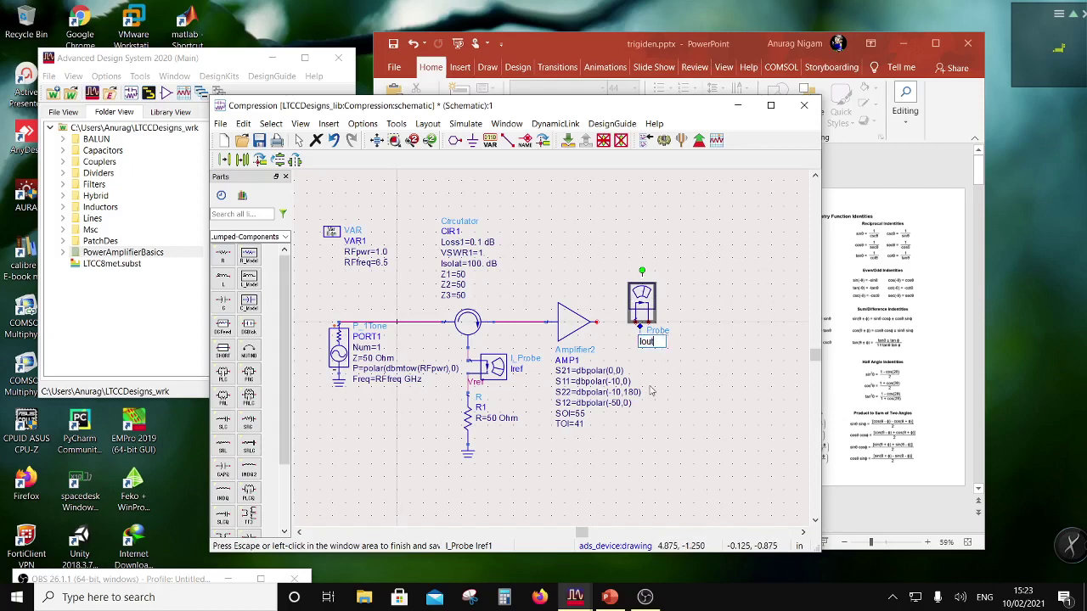
text(ut)
click(652, 393)
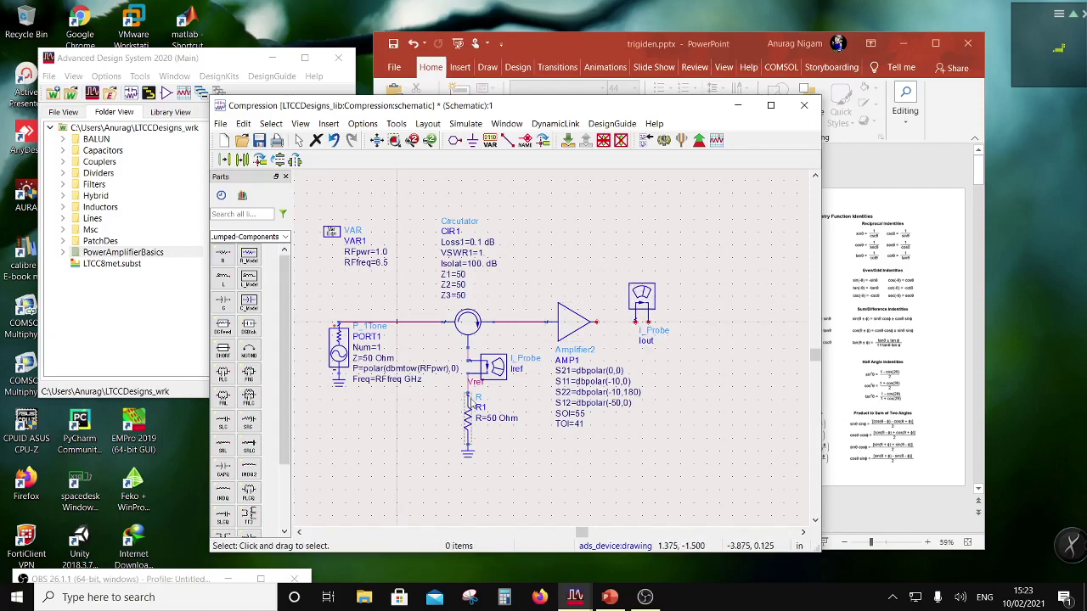
Copy resistor R1 with its ground to the right as load R2.
drag(416, 373, 557, 527)
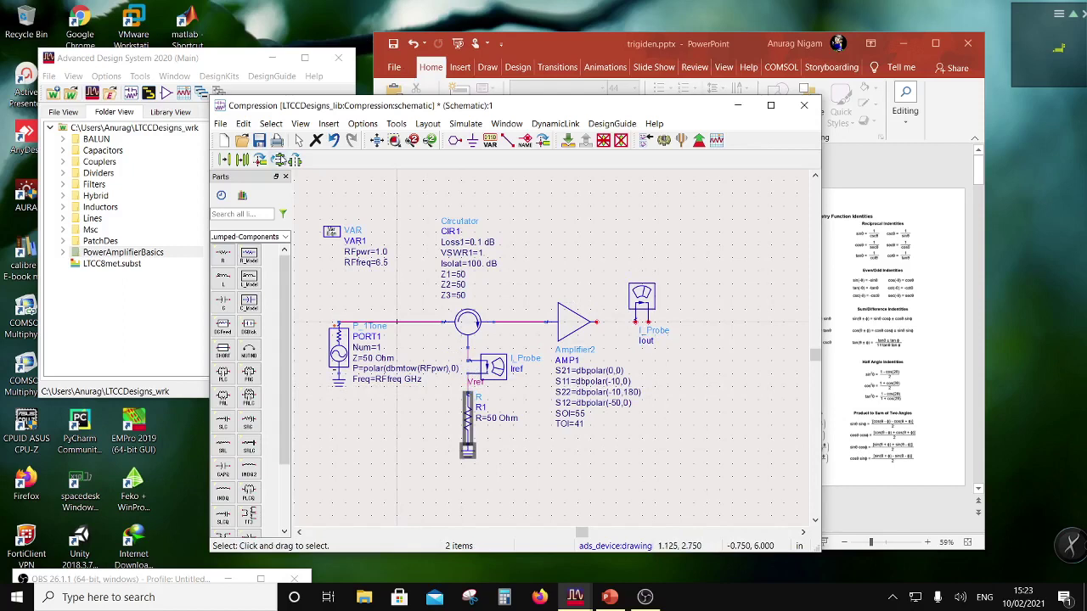
click(243, 160)
click(468, 394)
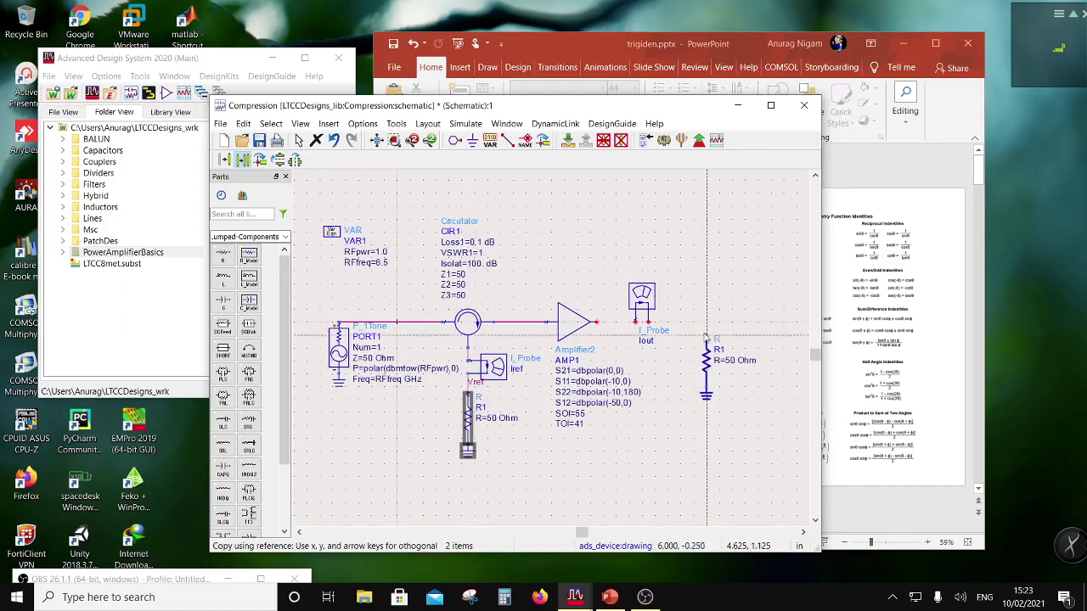
click(699, 324)
double_click(723, 349)
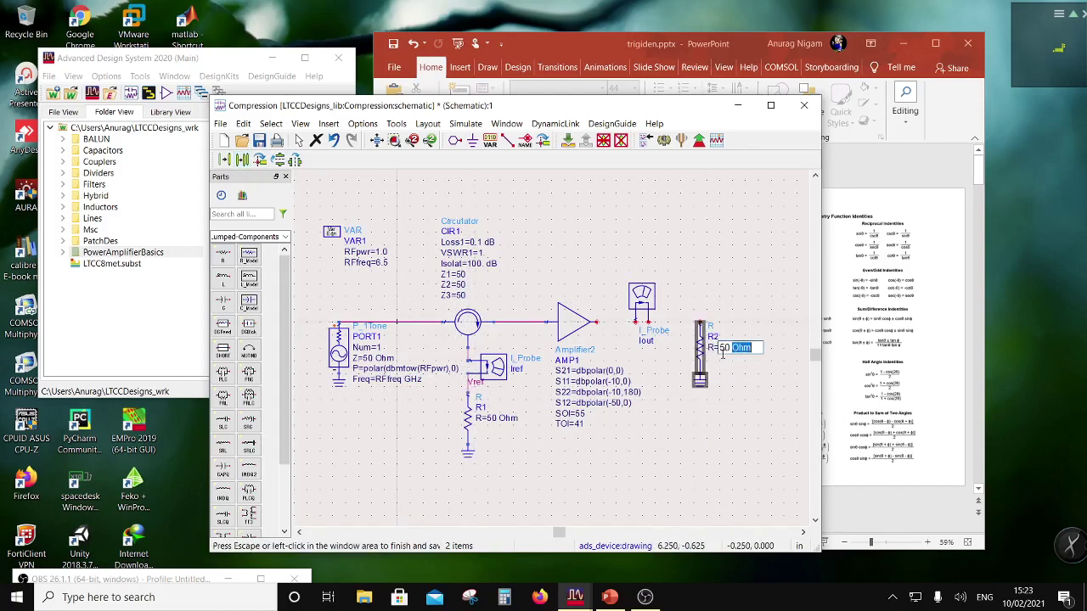
key(Escape)
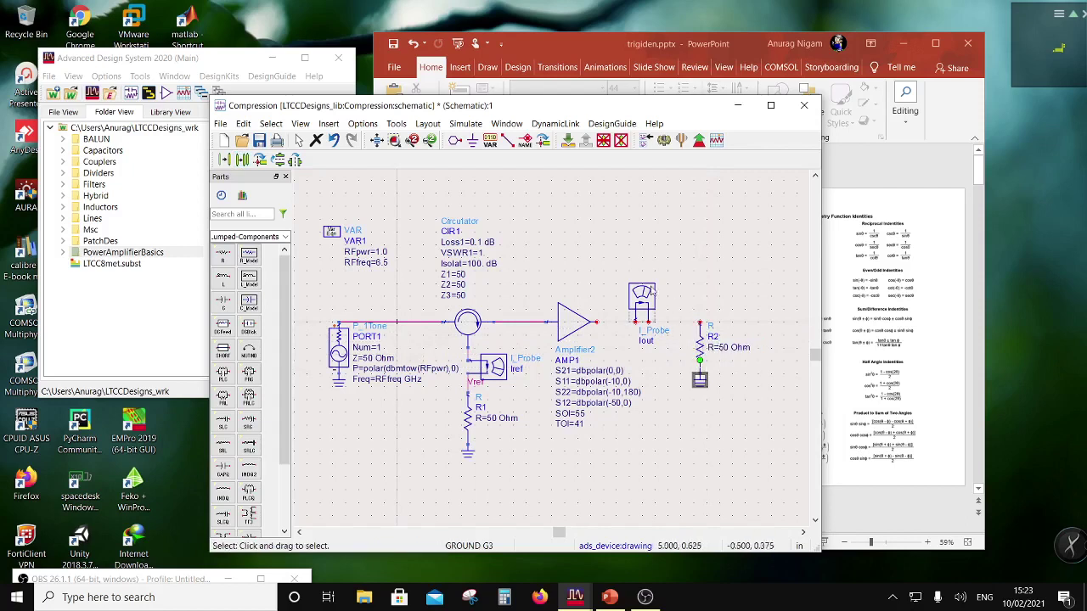
Wire the amplifier output to R2's top and label that wire Vout.
click(508, 140)
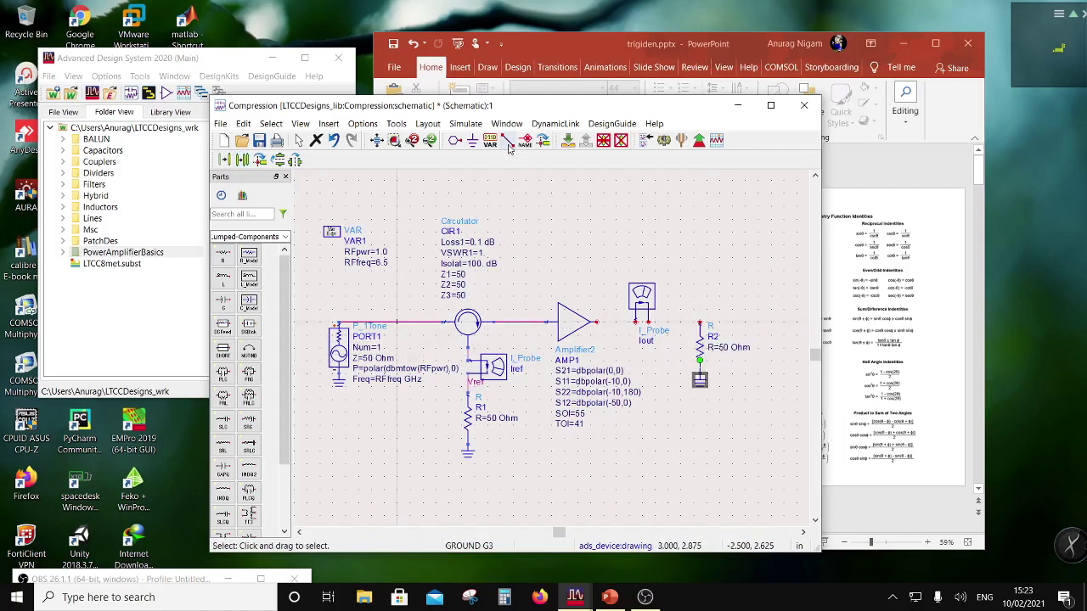
click(699, 323)
click(596, 323)
key(Escape)
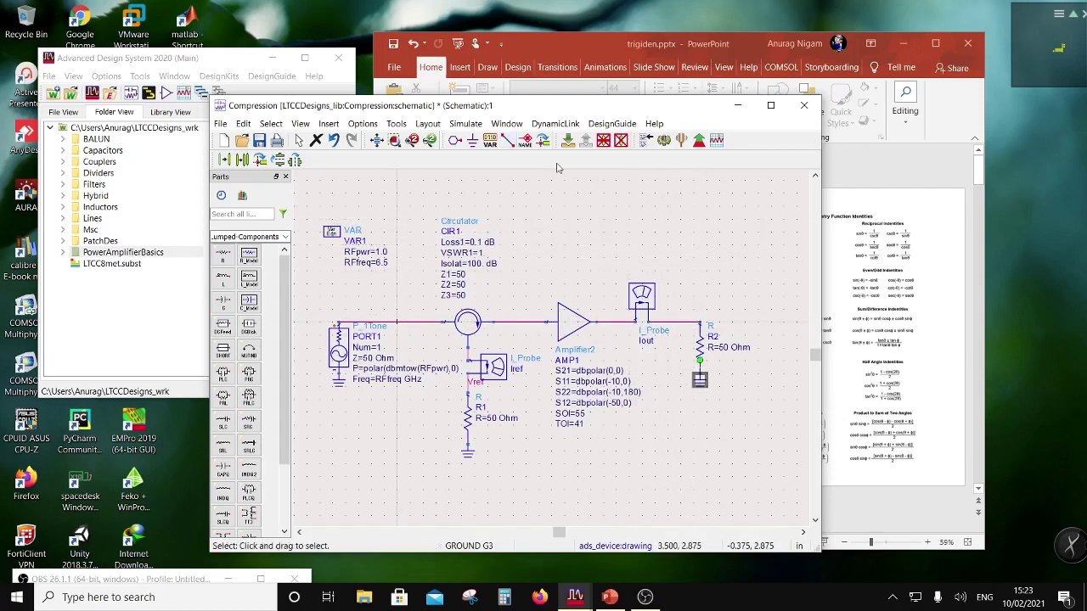
click(524, 140)
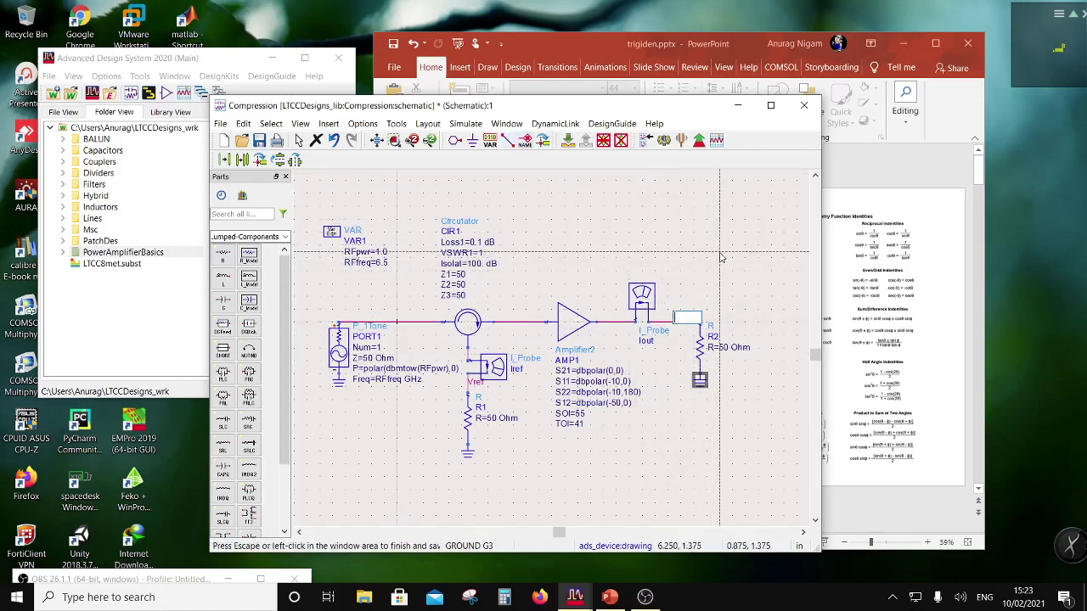
text(VB)
key(BackSpace)
key(BackSpace)
key(BackSpace)
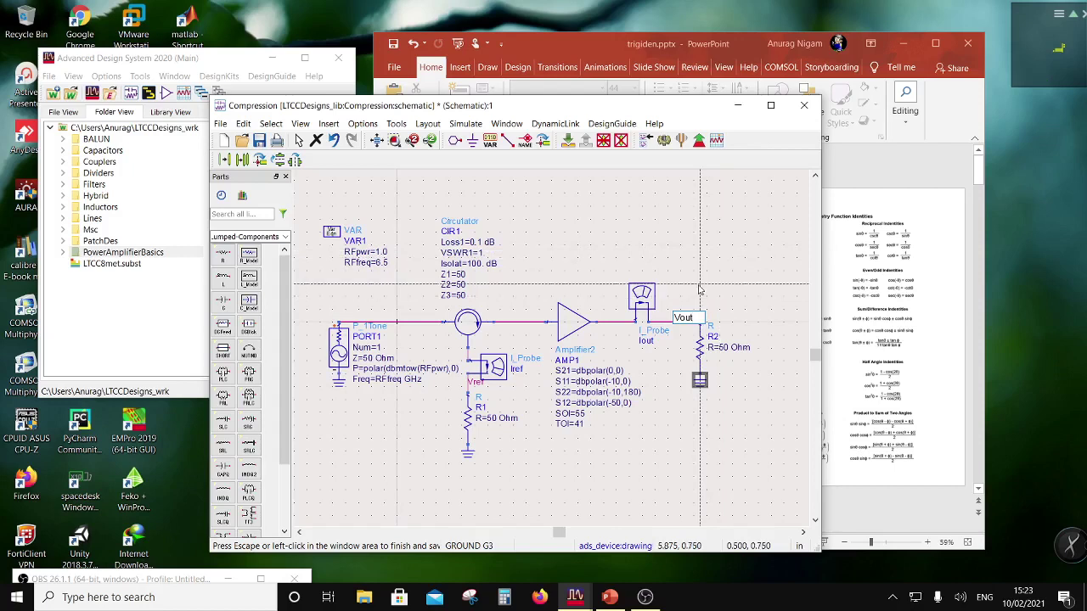
click(702, 300)
key(Escape)
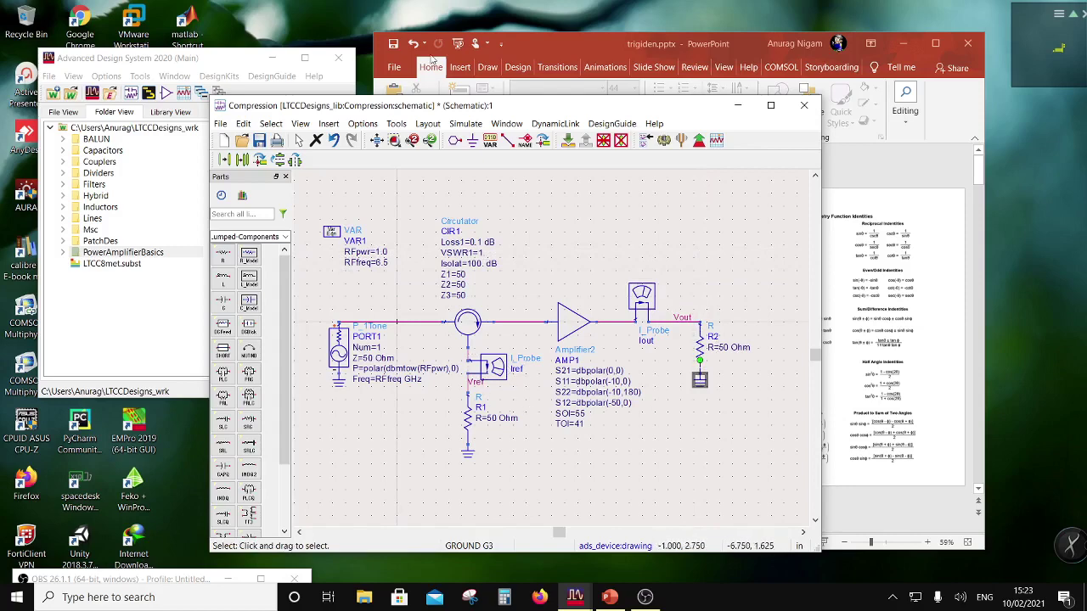
Maximize and save the Compression schematic, zoom out, and switch the palette to Simulation-HB.
double_click(443, 106)
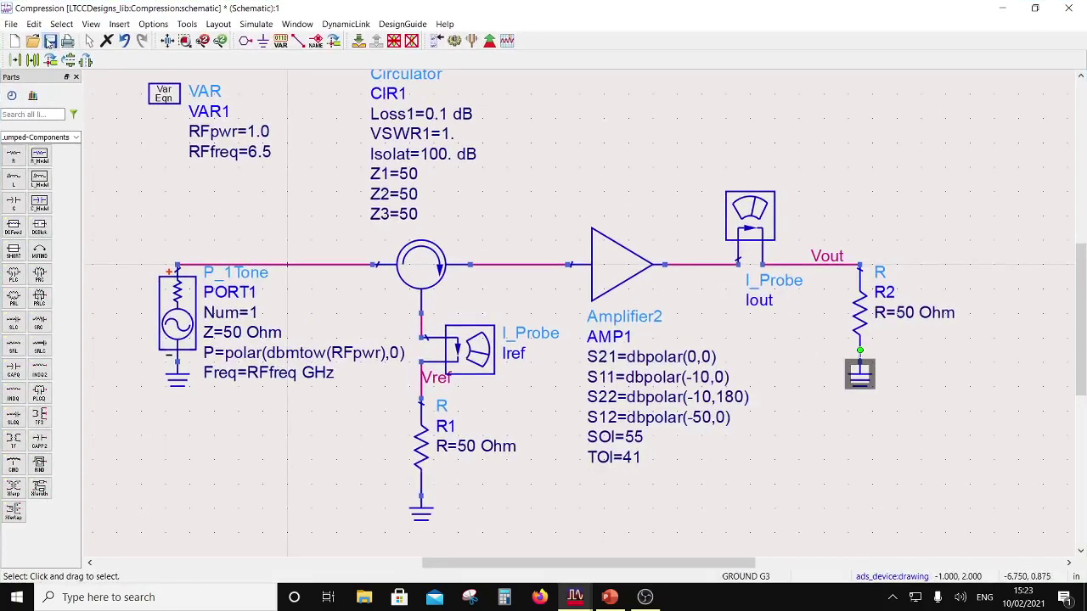
click(49, 40)
scroll(728, 399, down, 2)
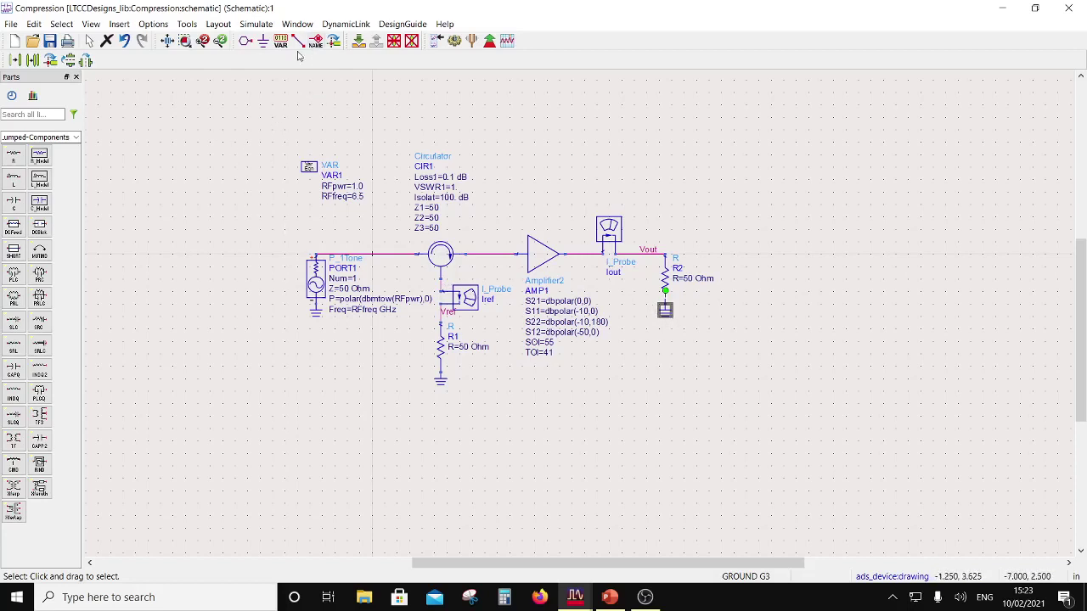
click(77, 138)
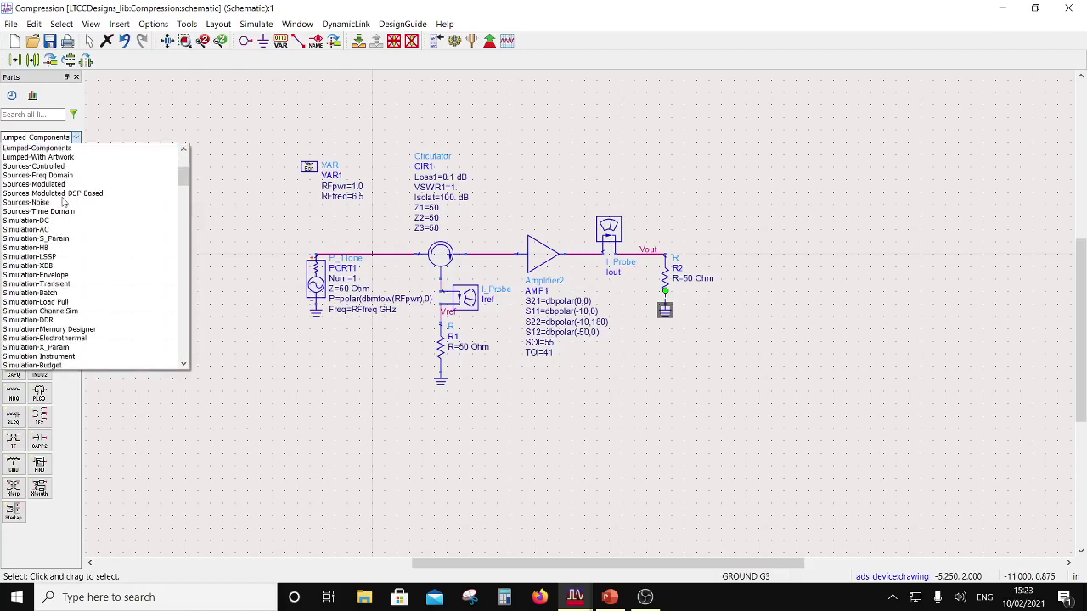
click(30, 247)
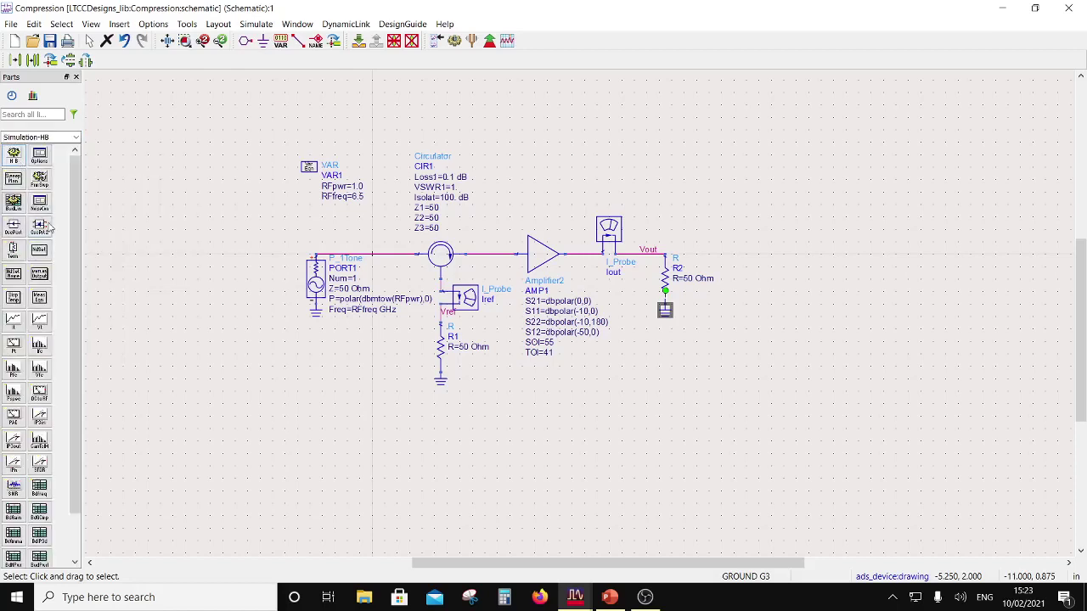
Place a Harmonic Balance controller HB1 on the schematic and open its settings.
click(14, 155)
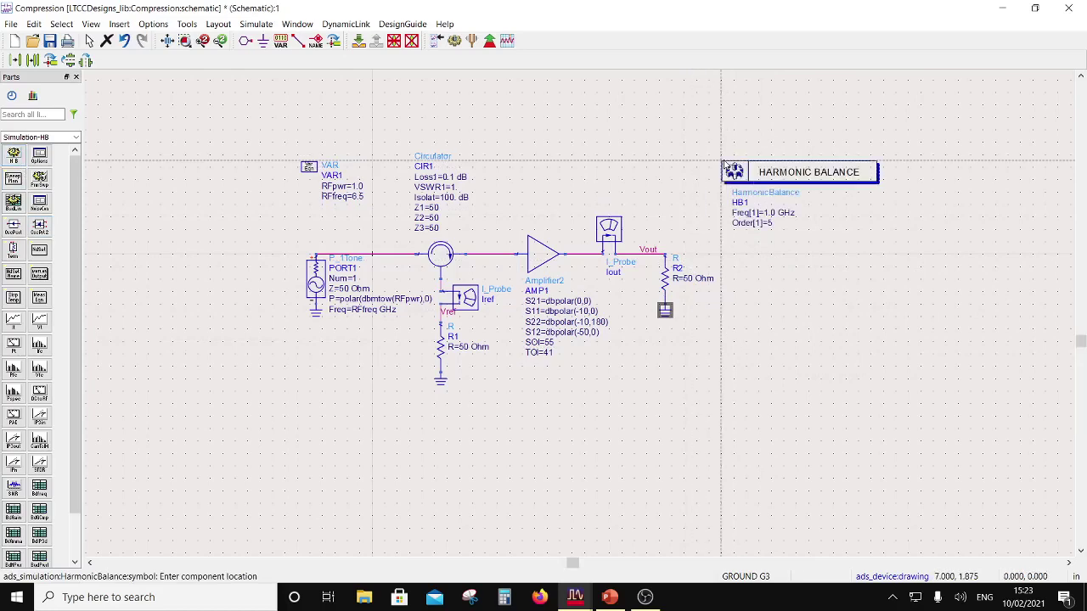
click(747, 149)
double_click(765, 172)
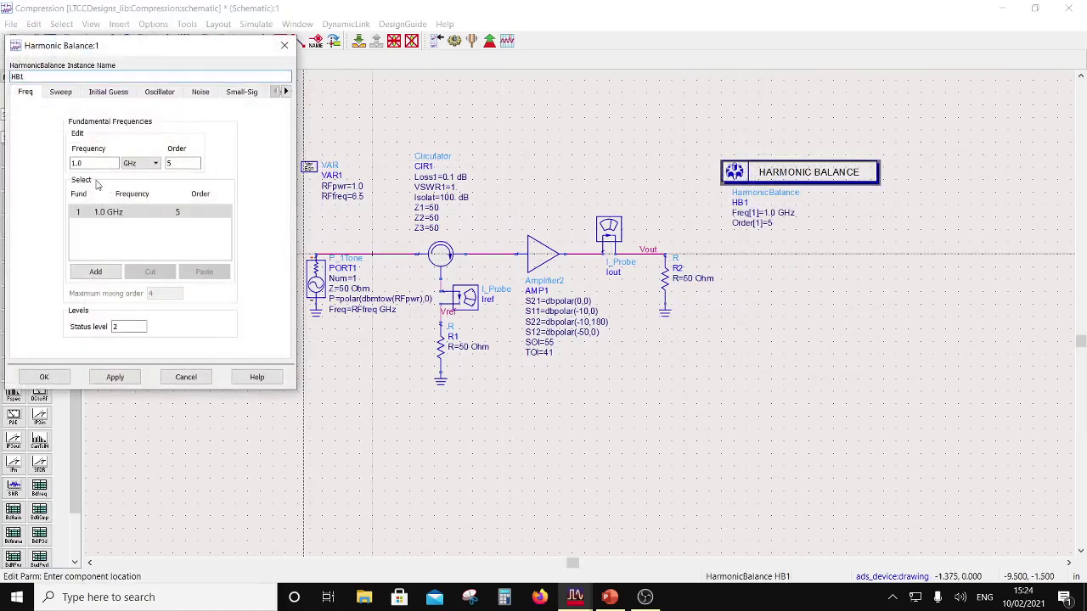
drag(157, 58, 745, 173)
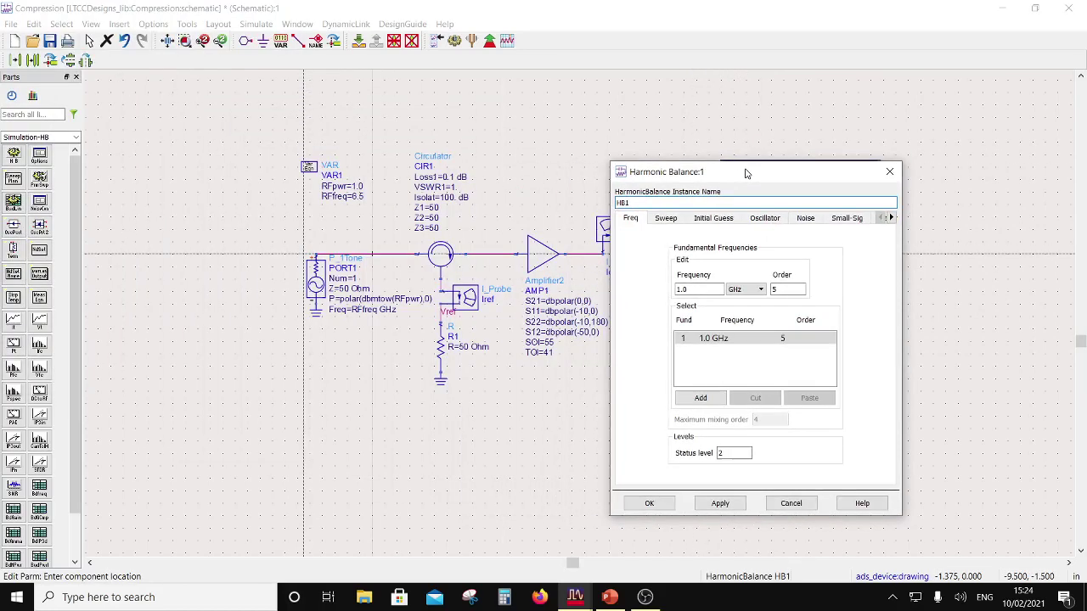
Set HB1's fundamental frequency to RFfreq with unit GHz and apply it.
double_click(693, 292)
text(RFfreq)
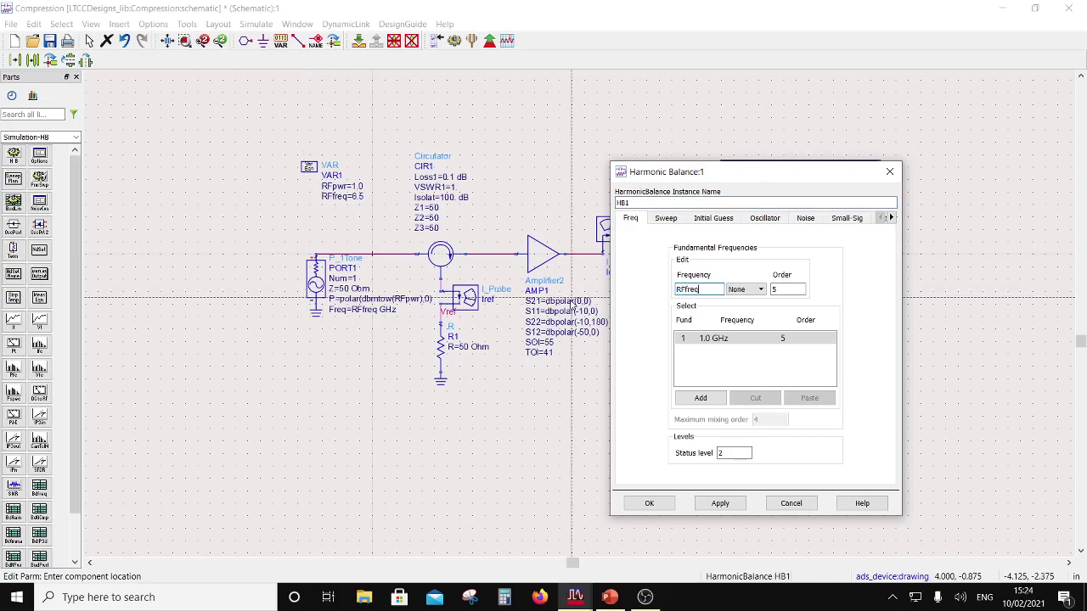
click(754, 293)
click(732, 332)
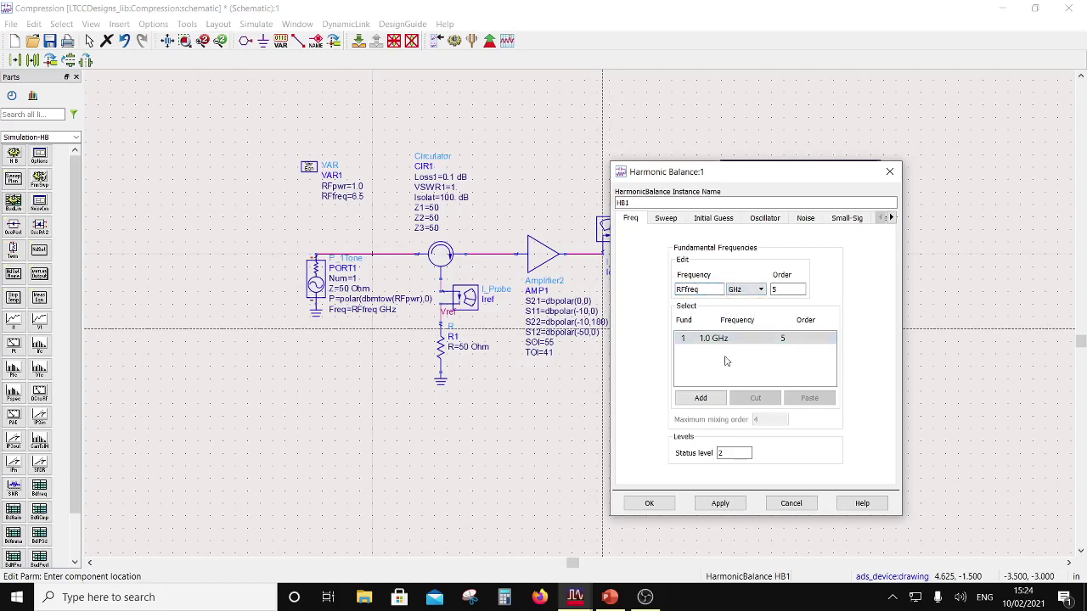
click(720, 503)
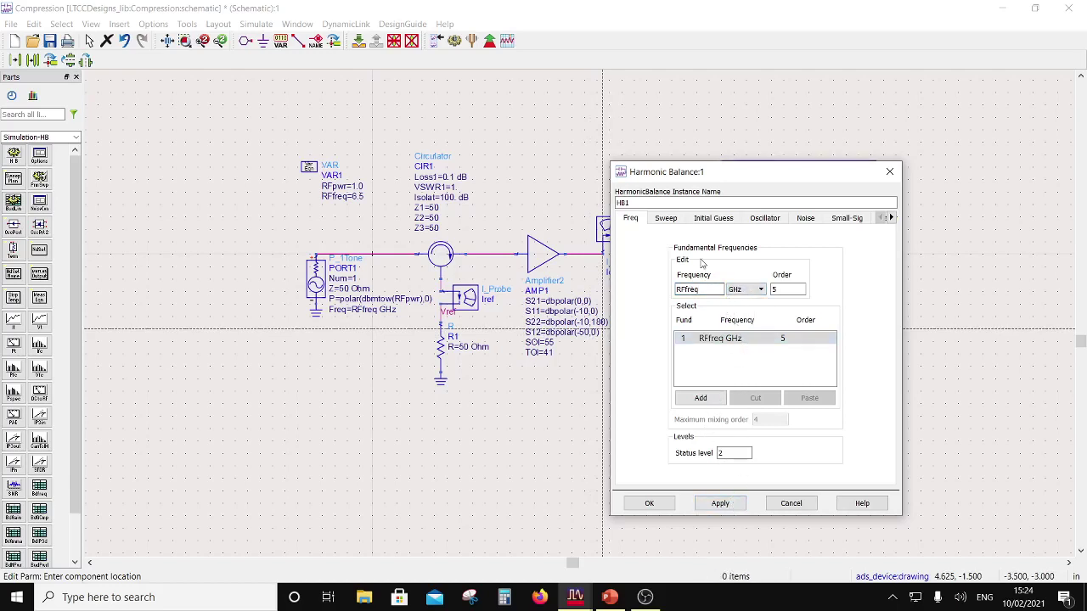
click(664, 223)
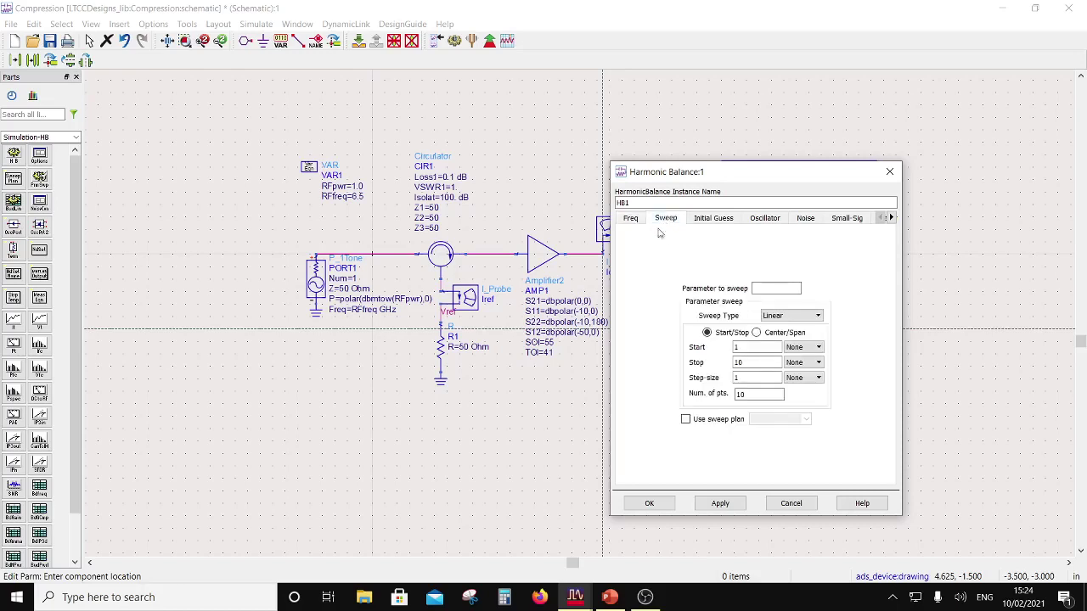
Sweep RFpwr from -30 to 5 in 0.2 steps (176 points), then confirm with OK.
click(764, 289)
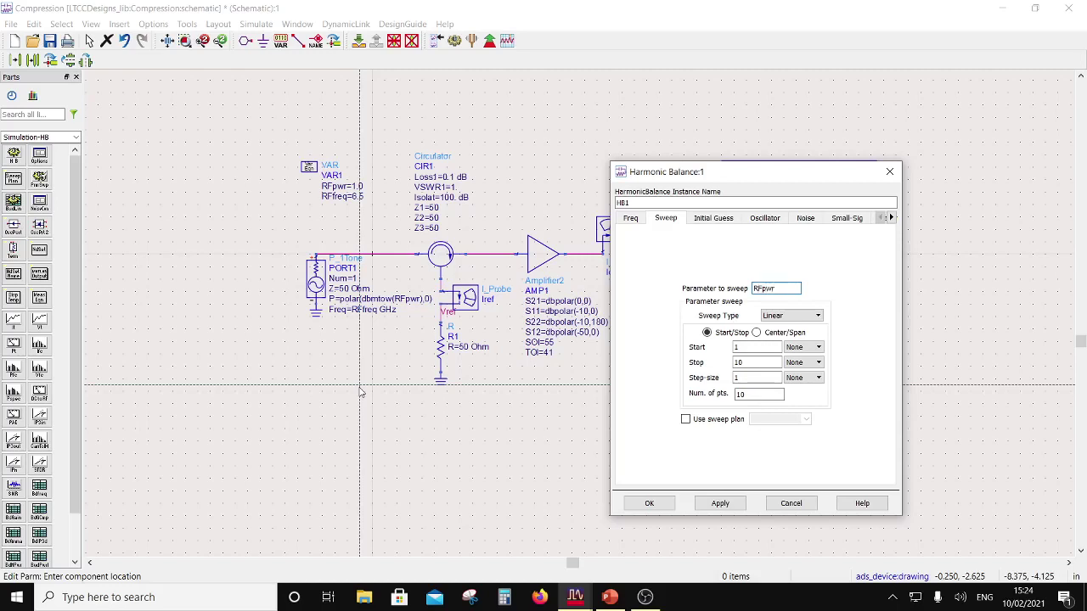
key(Tab)
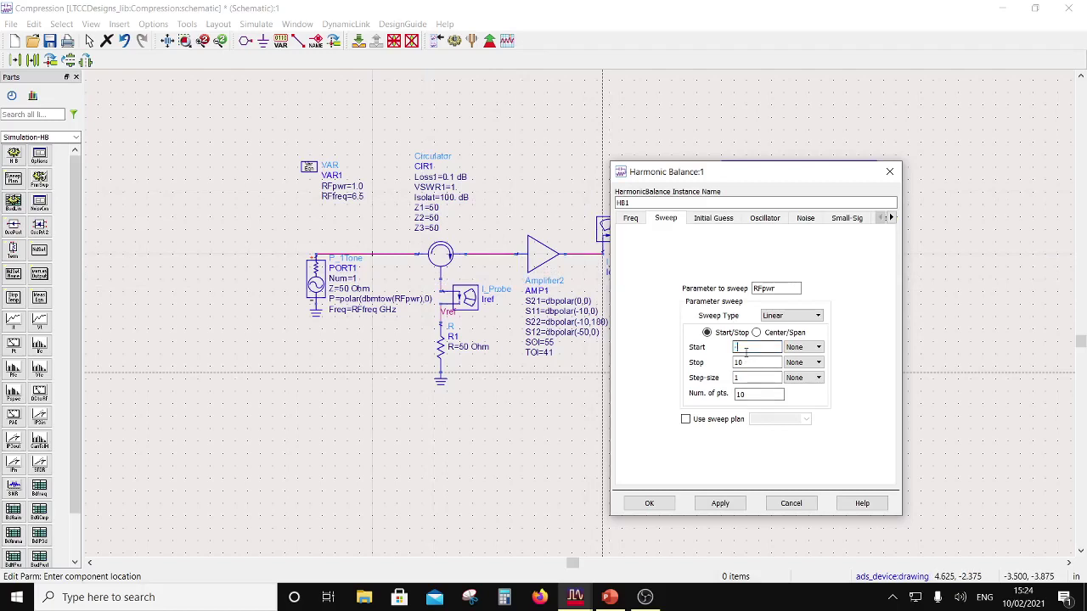
key(Tab)
text(5)
key(Tab)
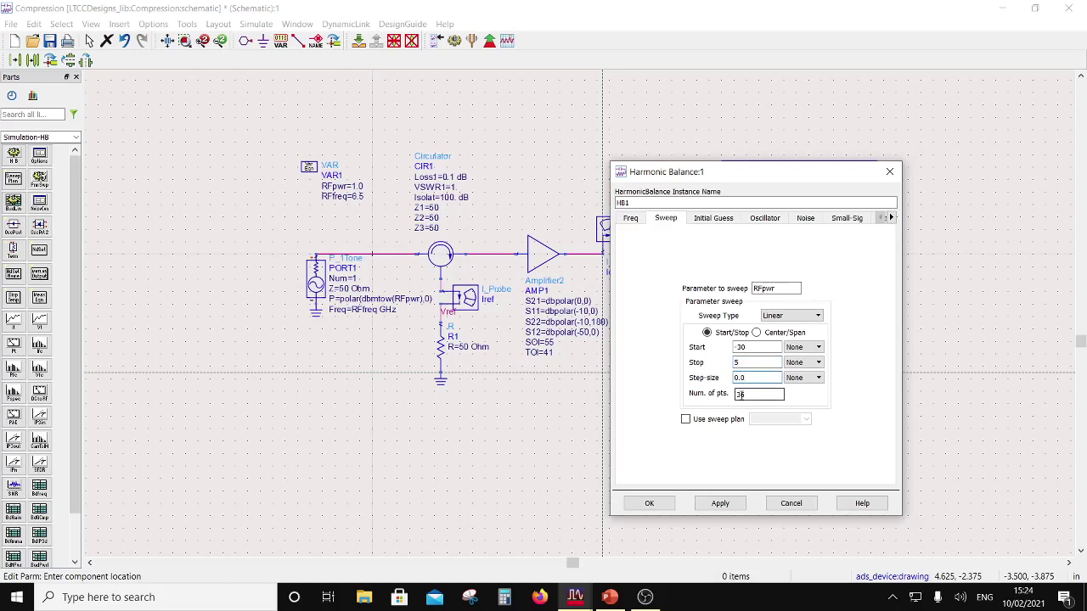
click(739, 395)
click(649, 504)
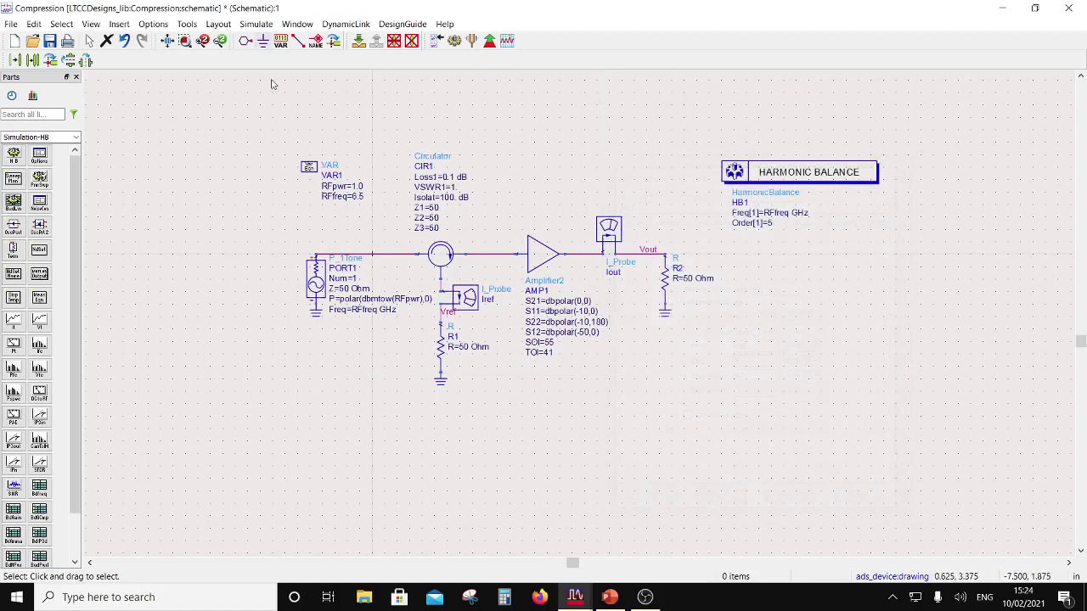
Change AMP1's S21 from dbpolar(0,0) to dbpolar(20,0) on the schematic.
double_click(571, 302)
double_click(578, 302)
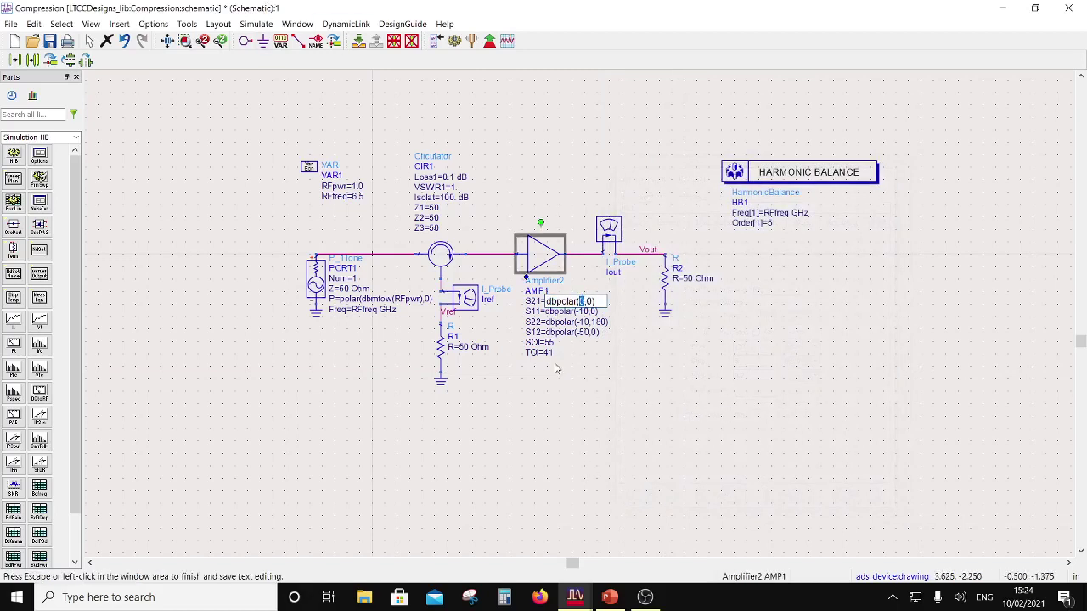
text(30)
key(BackSpace)
key(BackSpace)
text(20)
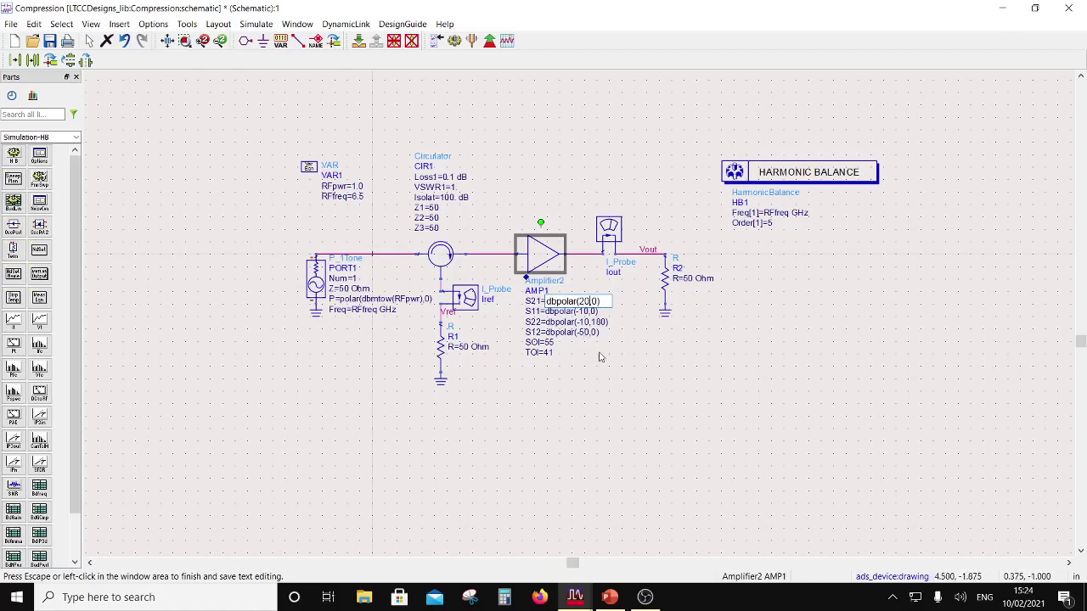
click(627, 403)
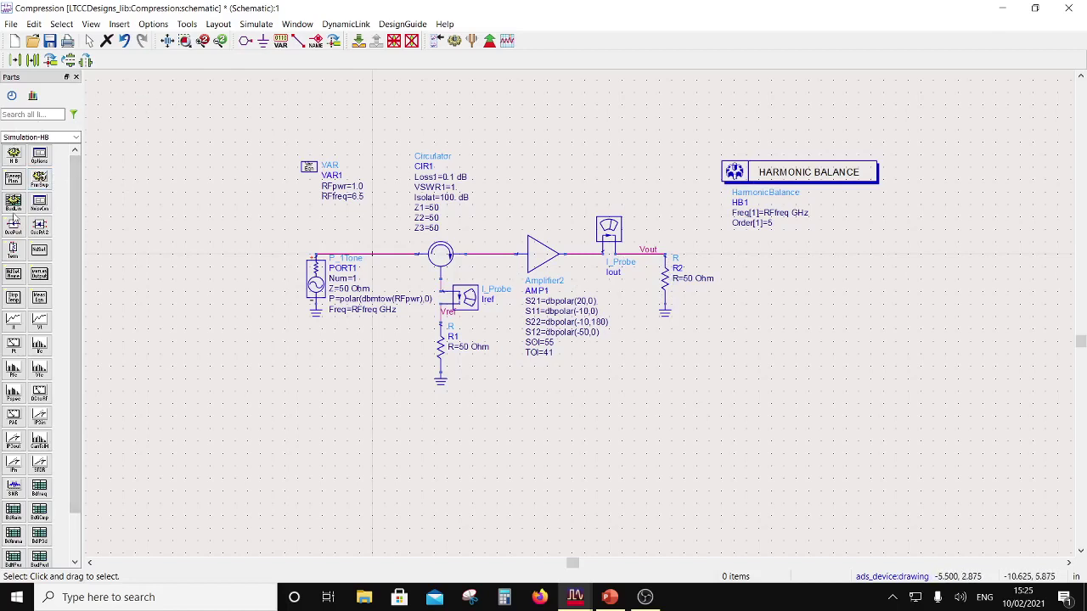
Place a MeasEqn block below the load resistor.
click(39, 298)
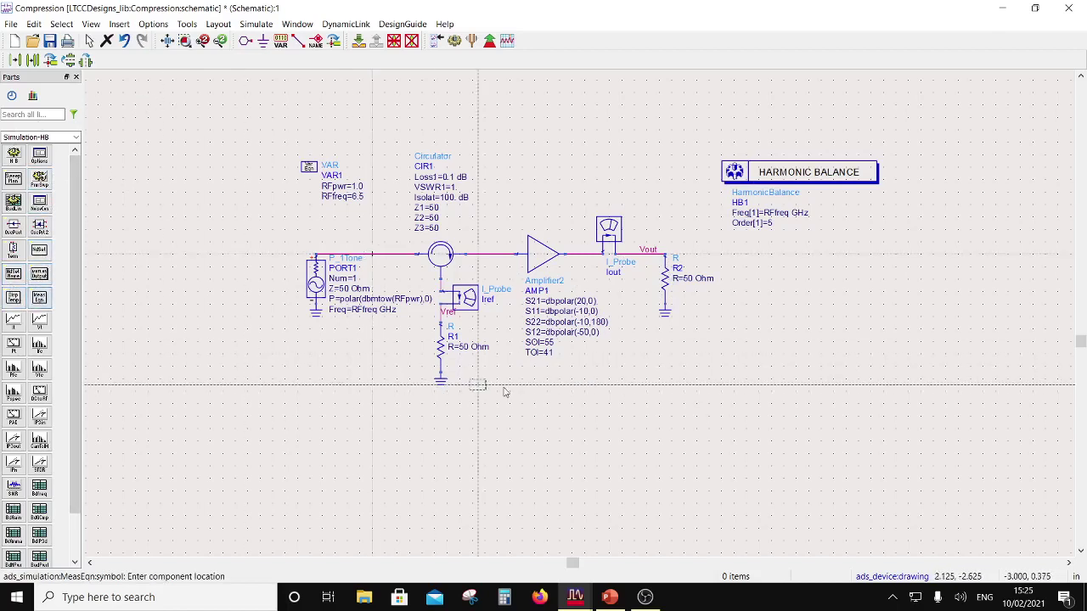
click(667, 357)
key(Escape)
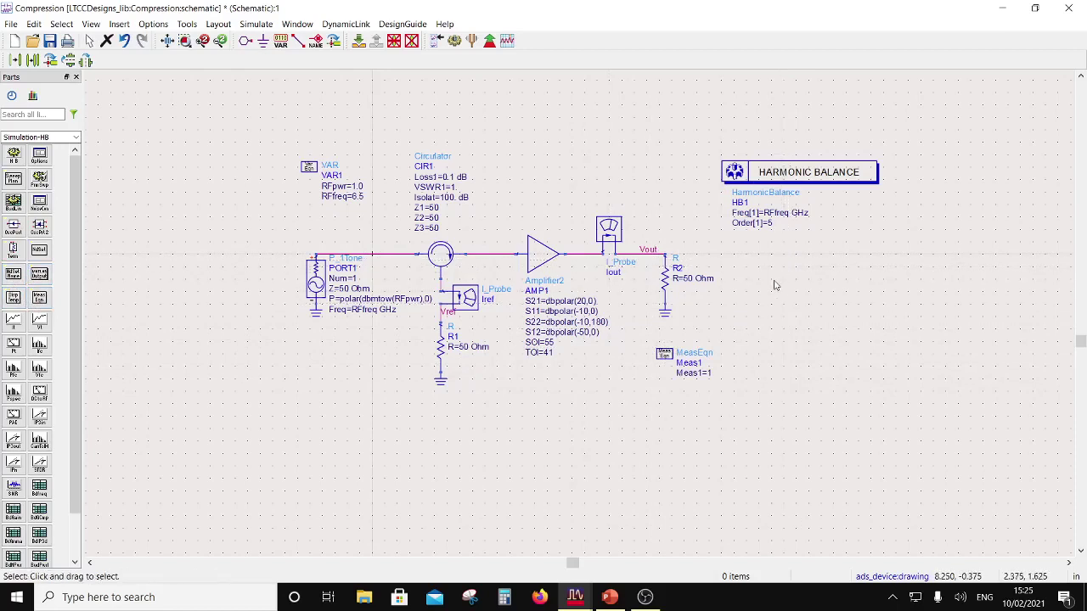
Edit the Meas1 equation to read Pout=0.5*real(Vout*conj(Iout.i)).
double_click(684, 373)
drag(706, 373, 677, 373)
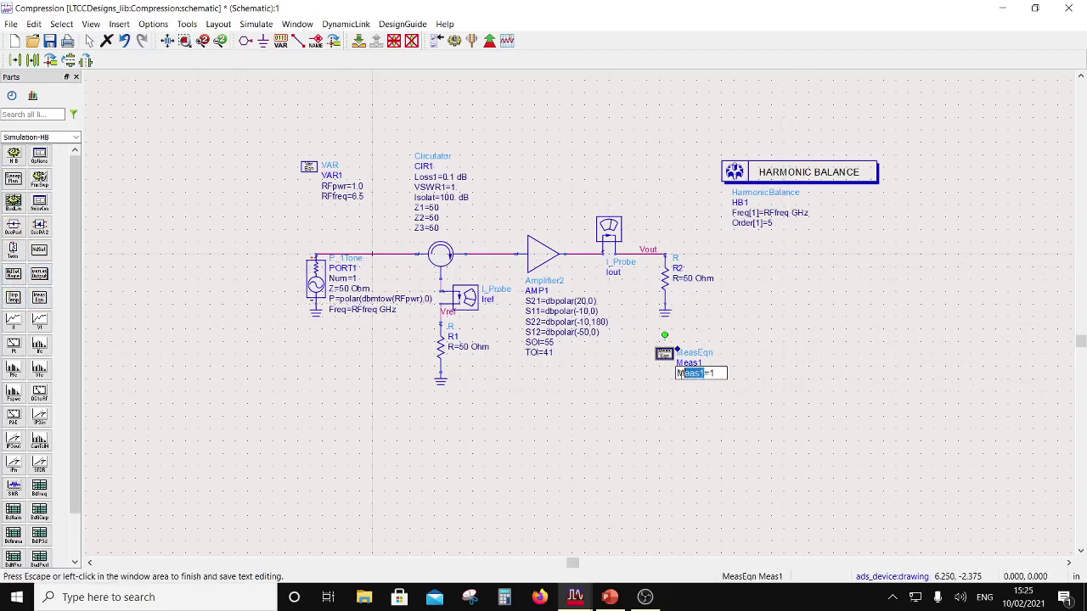
text(Pout)
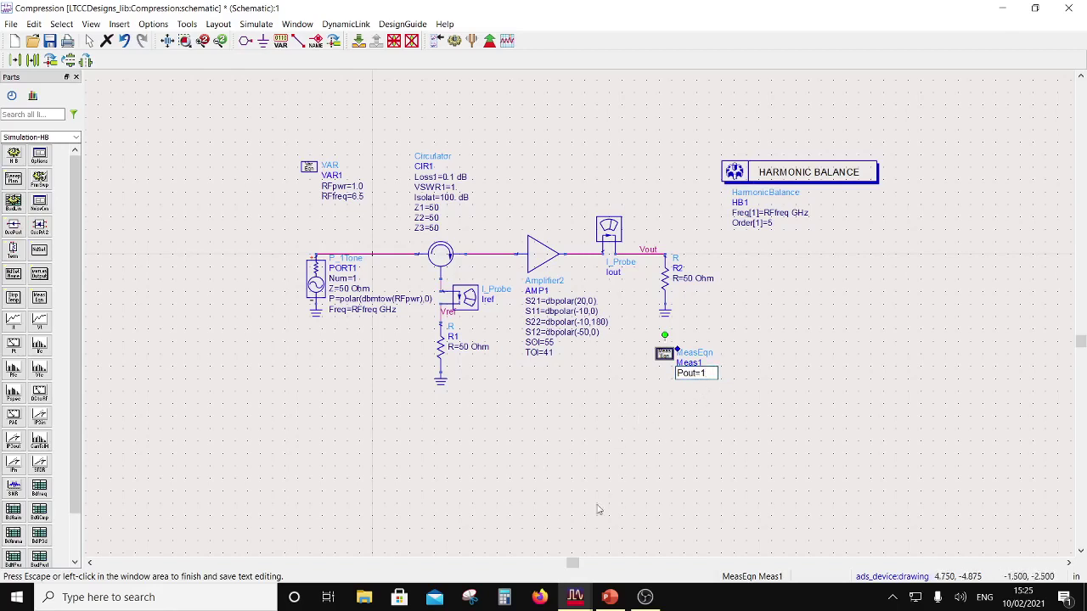
key(BackSpace)
text(0.5)
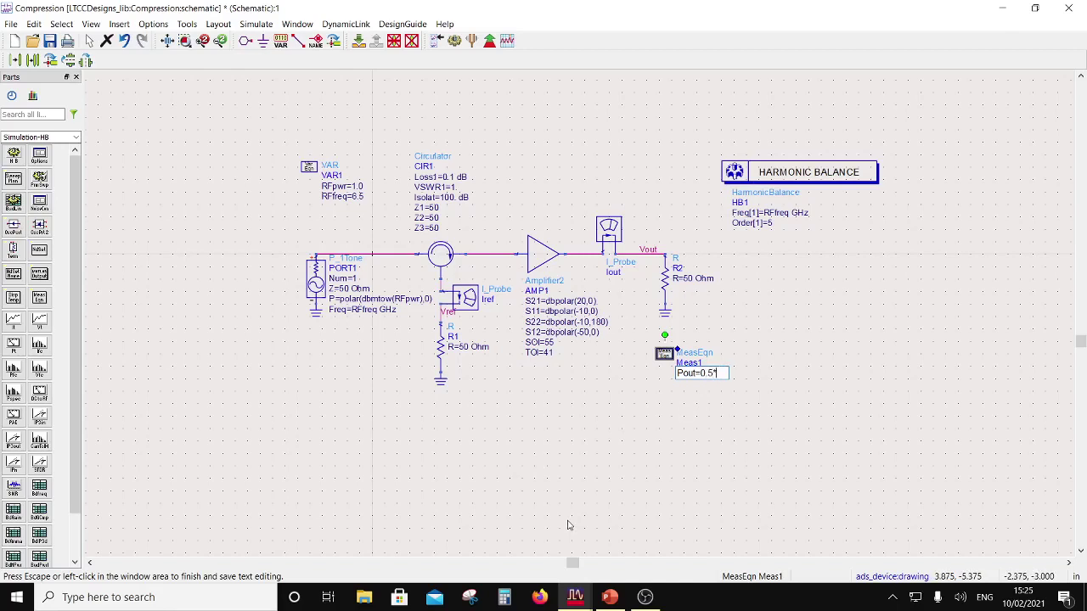
text(*real(1)
key(BackSpace)
text(Vout*con)
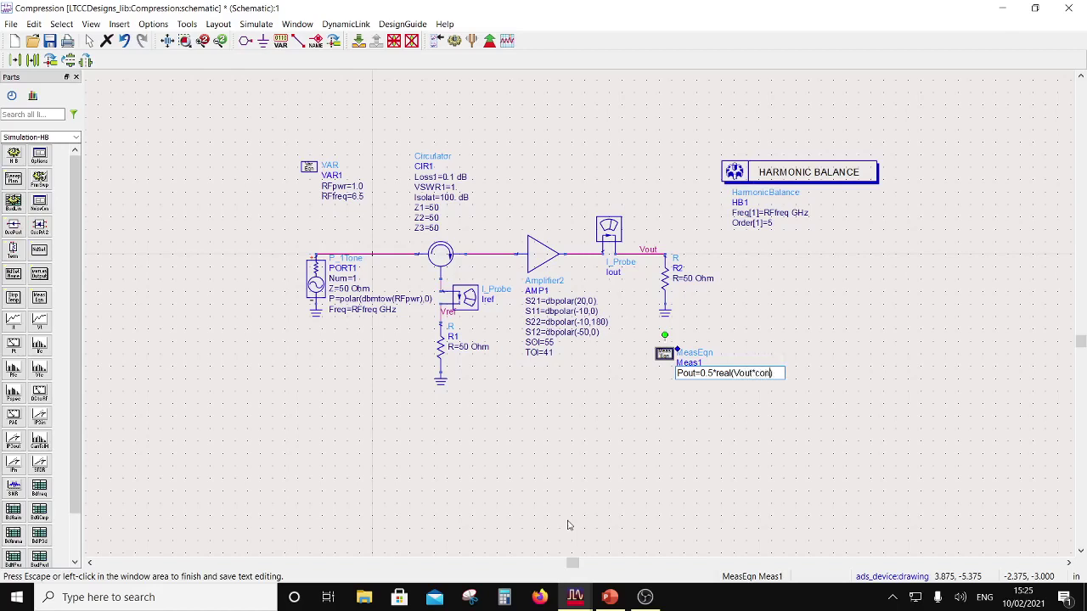
text(j())
text(Iout)
text(.i)
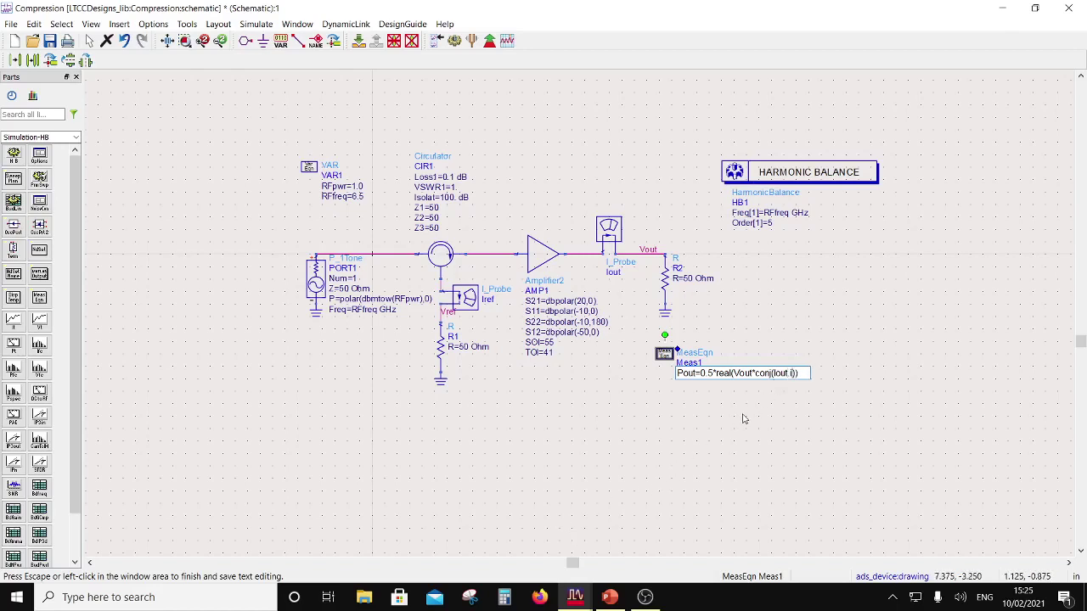
click(774, 386)
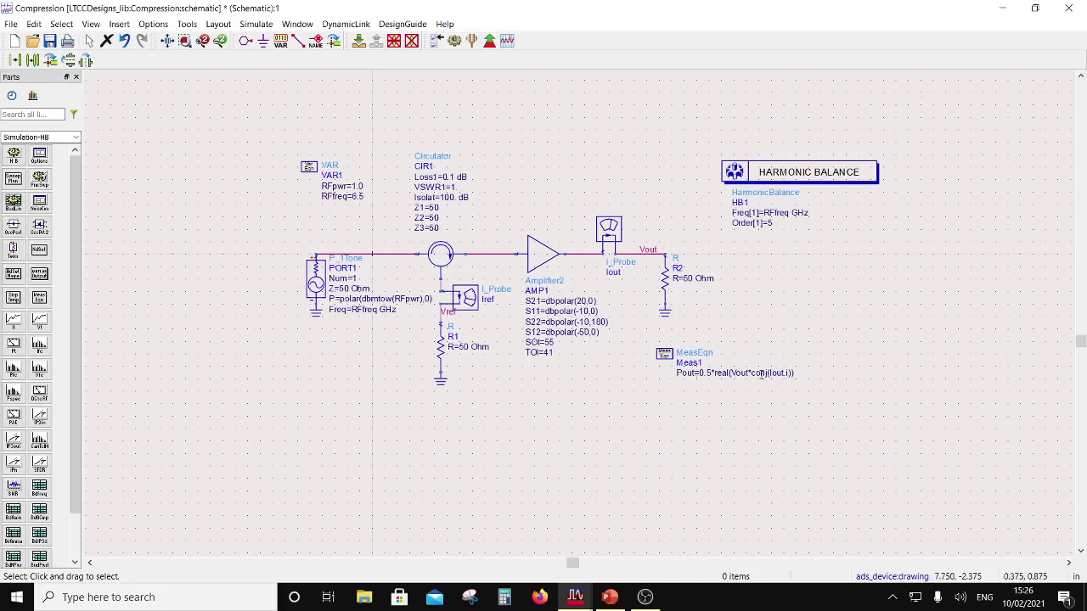
In Meas1's parameters, add the equation Pout_dBm=10*log10(Pout)+30.
double_click(747, 372)
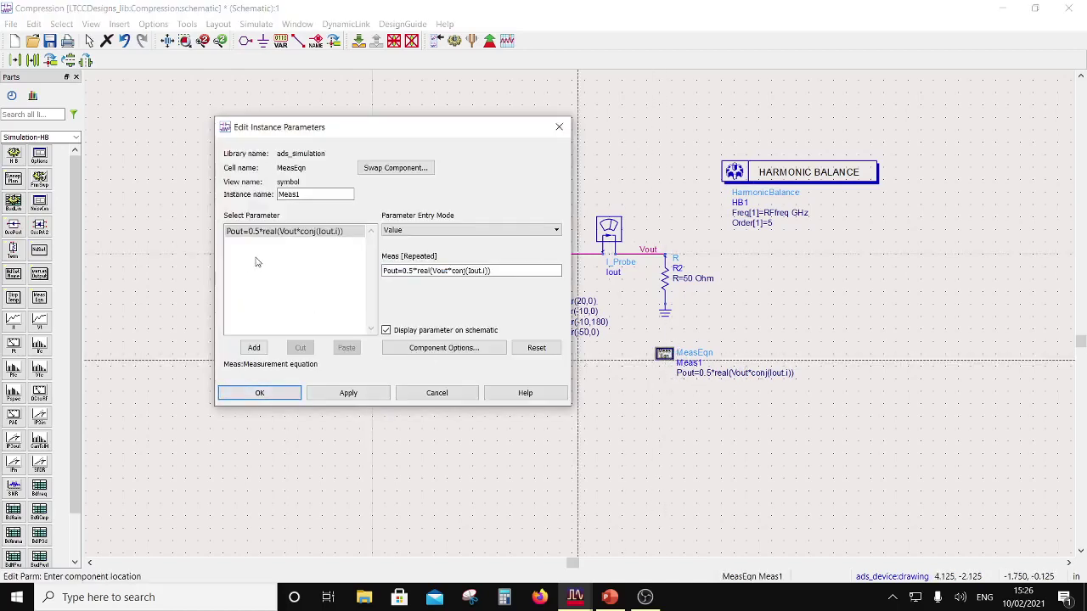
click(398, 270)
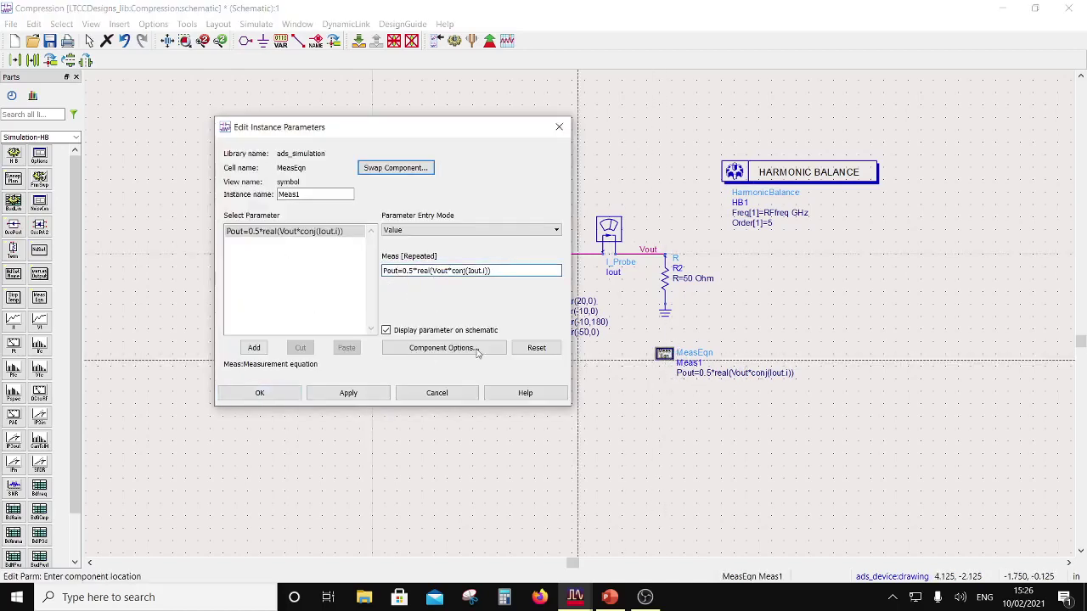
text(_dBm)
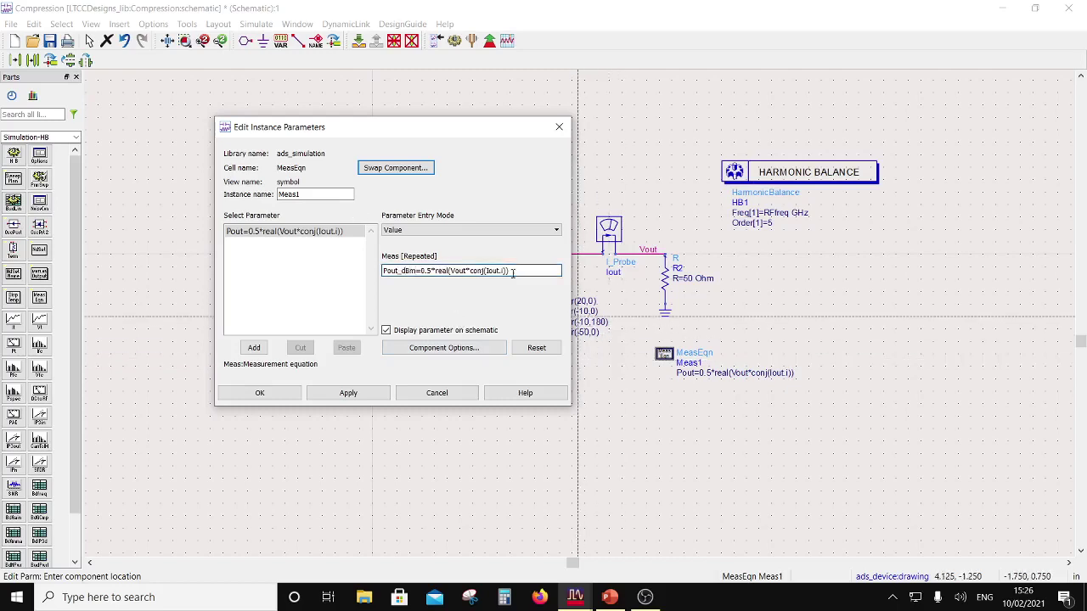
drag(518, 270, 417, 271)
text(10*log10(Pout)+30)
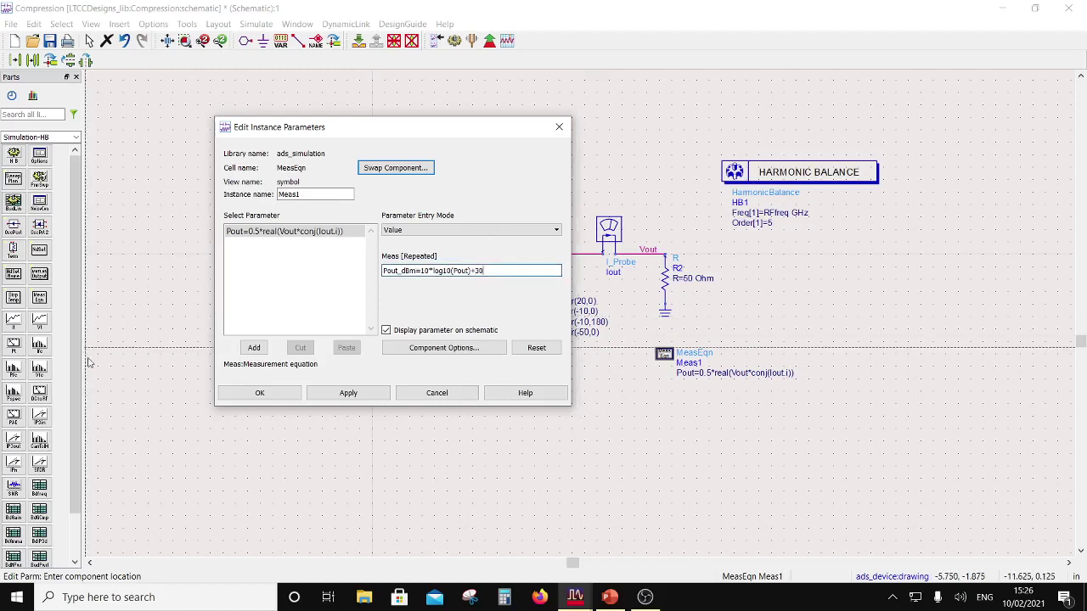
click(254, 347)
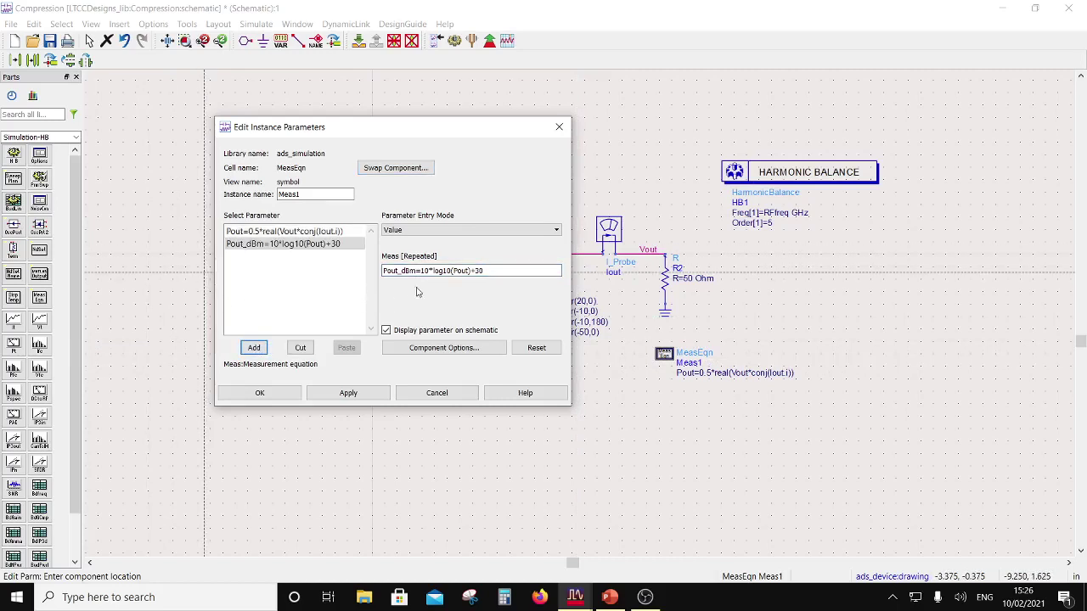
Add the equation Gain_dB=Pout_dBm[1]-RFpwr to Meas1.
click(487, 270)
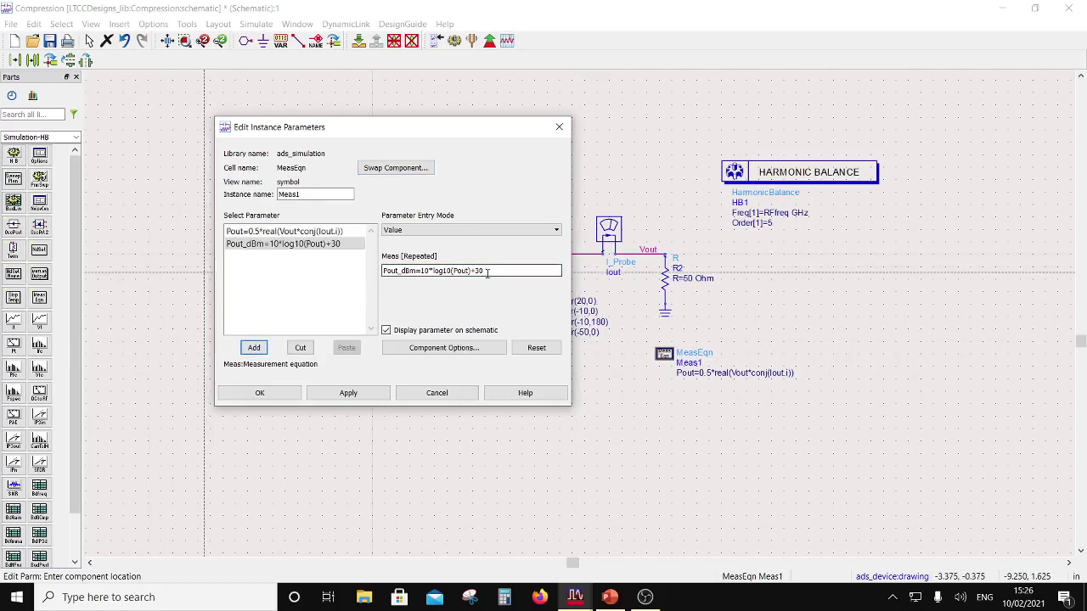
double_click(418, 270)
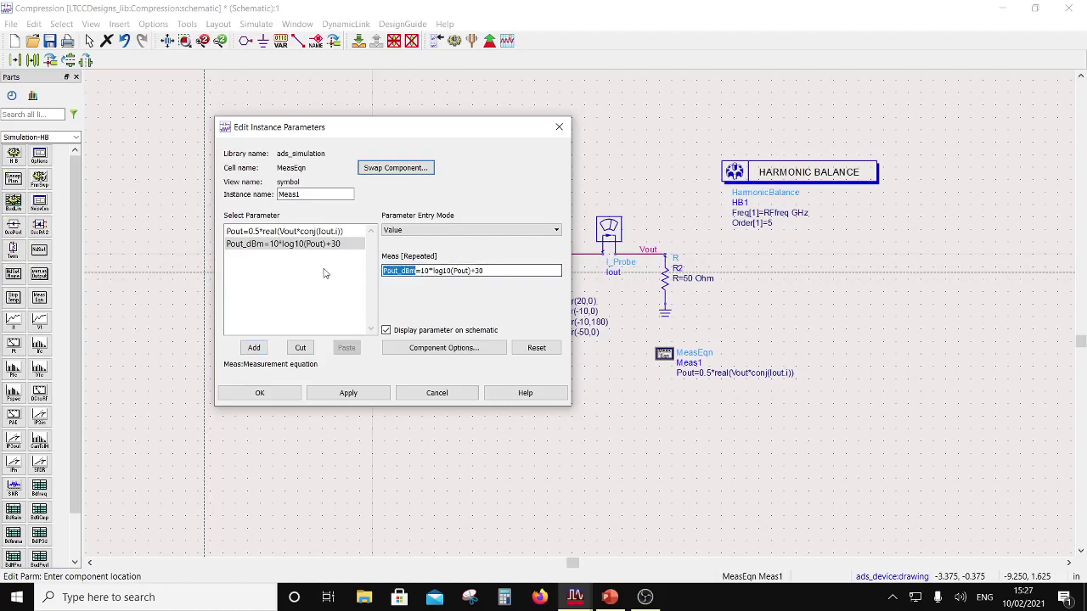
text(Gain)
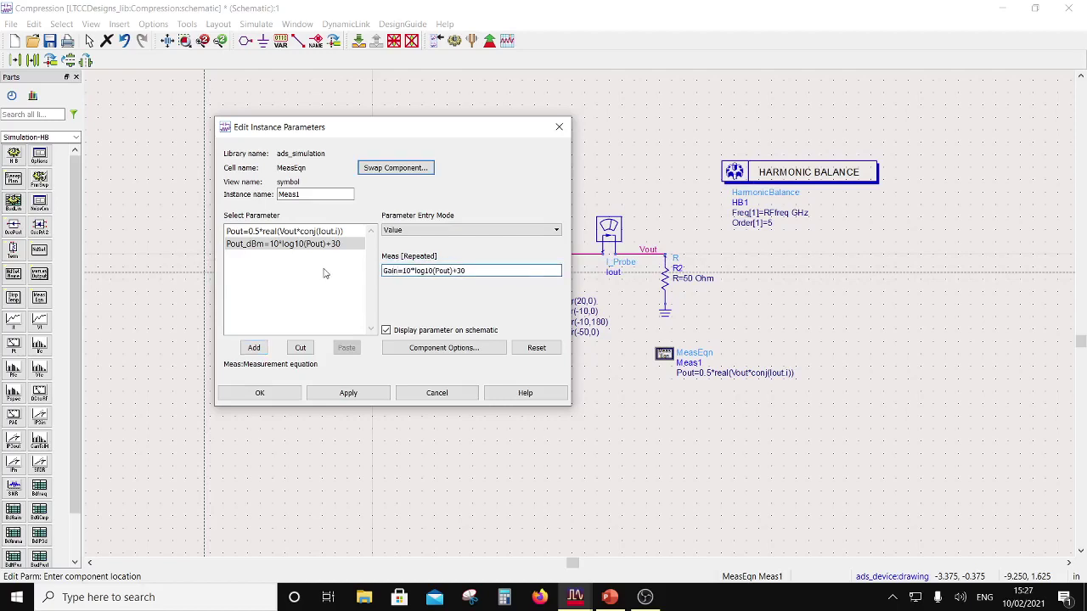
text(_dB)
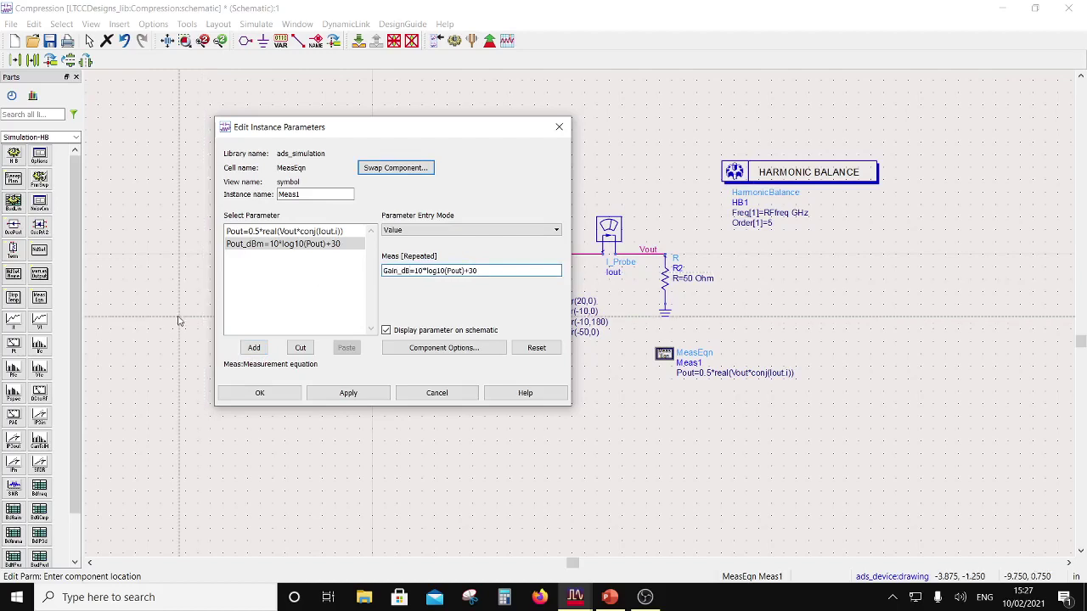
drag(478, 270, 415, 270)
text(Po)
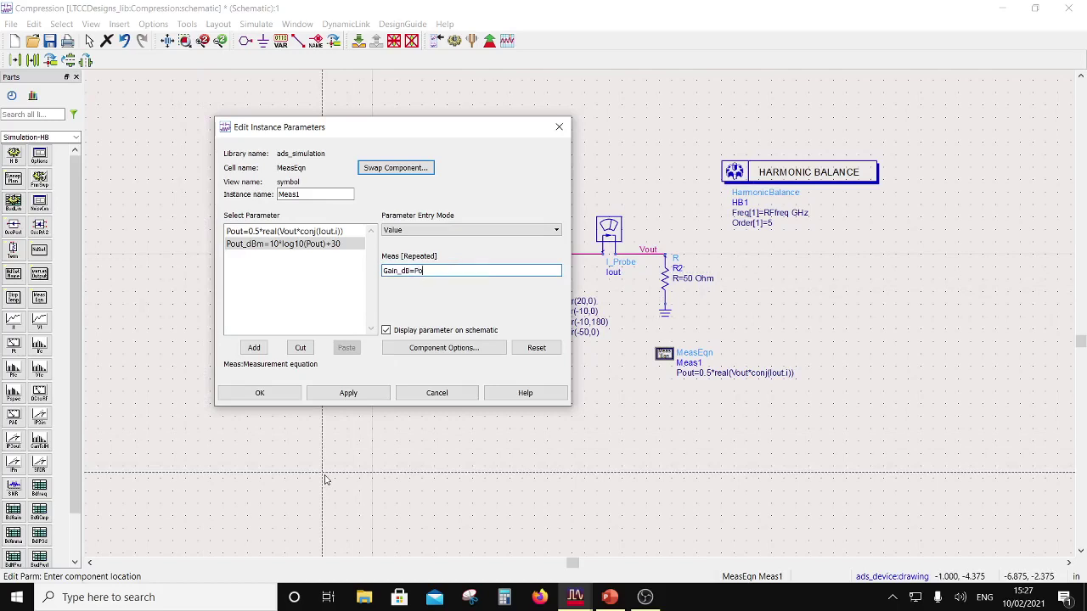
text(ut_dBm[1]-RFpwr)
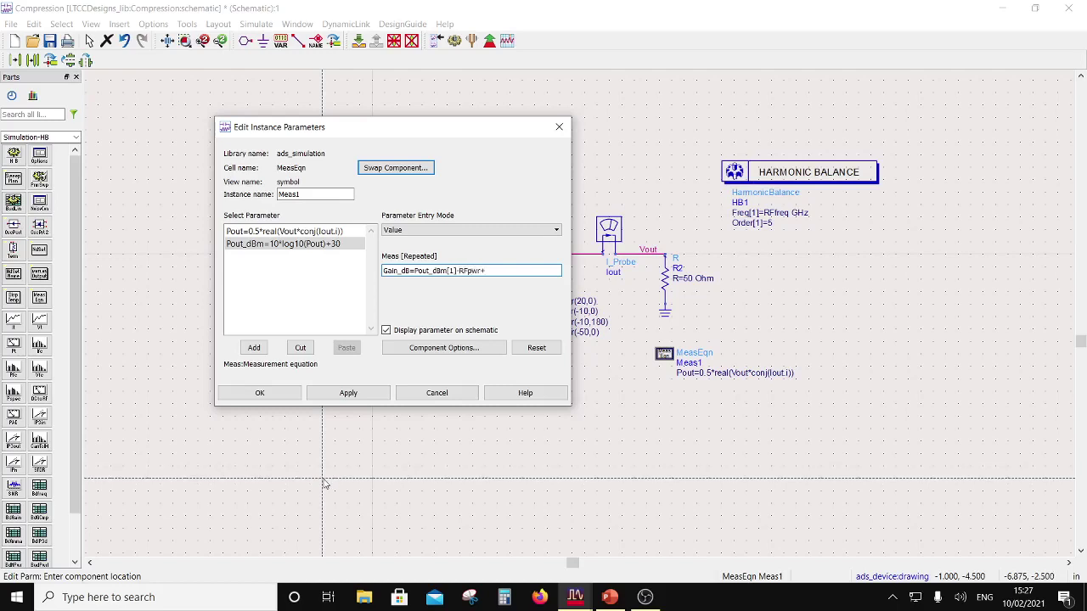
click(254, 347)
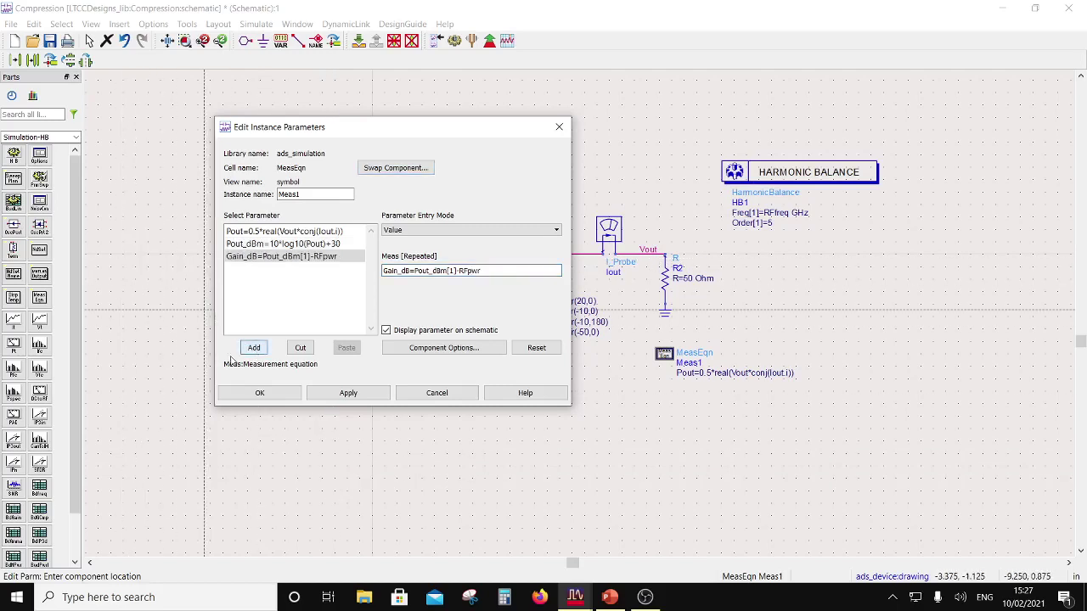
Add a new Pref equation by renaming the Gain_dB entry to Pref.
click(411, 270)
double_click(411, 270)
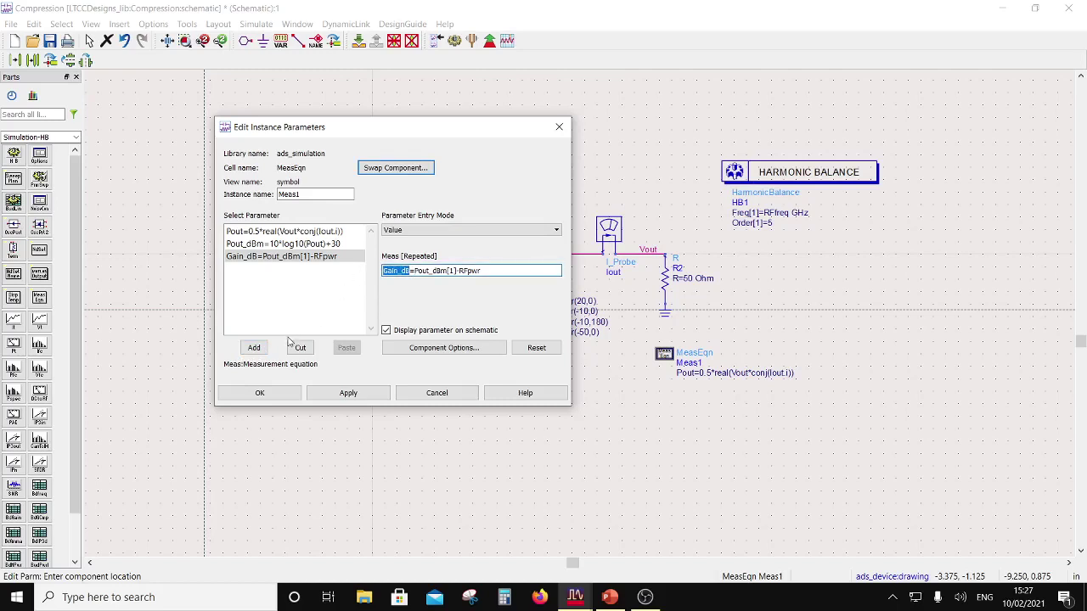
text(Pref)
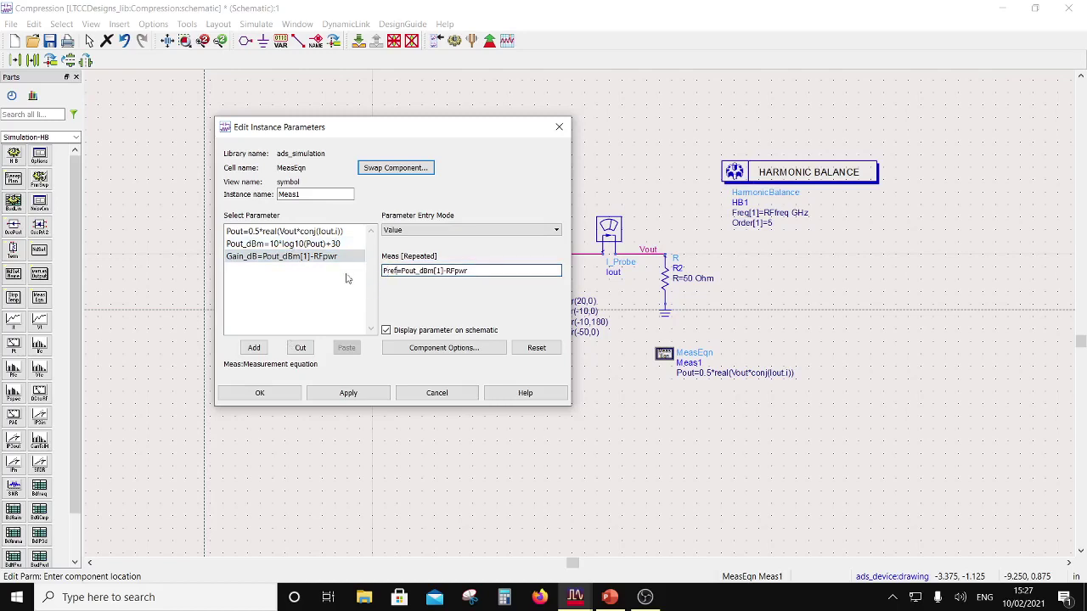
click(254, 347)
Add Pref=0.5*real(Vref[1]*conj(Iref.i[1])) by adapting Pout's copied expression.
click(274, 233)
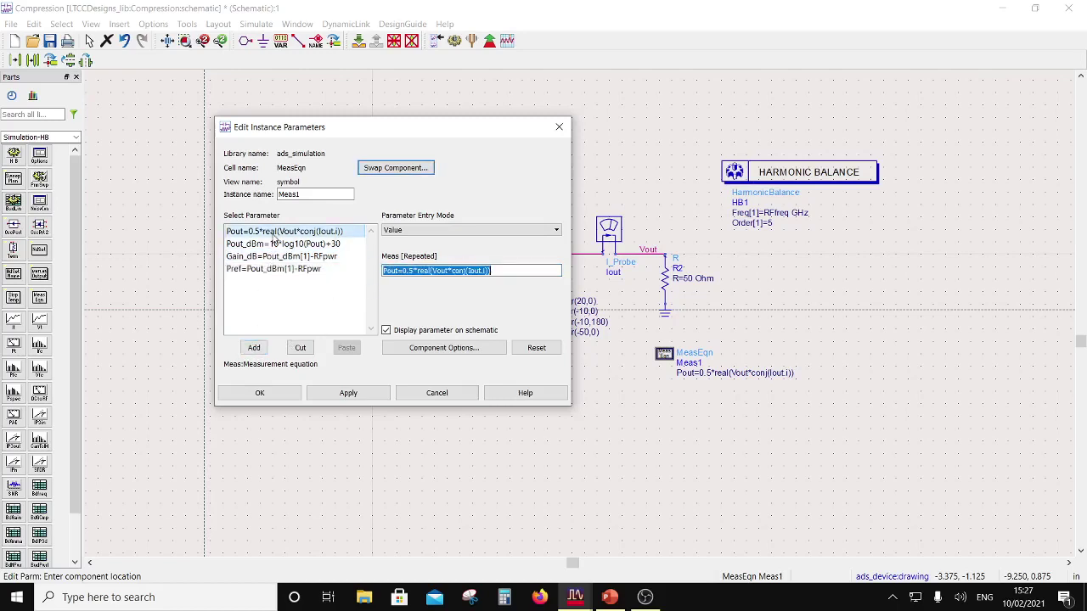
drag(491, 270, 403, 273)
key(ctrl+c)
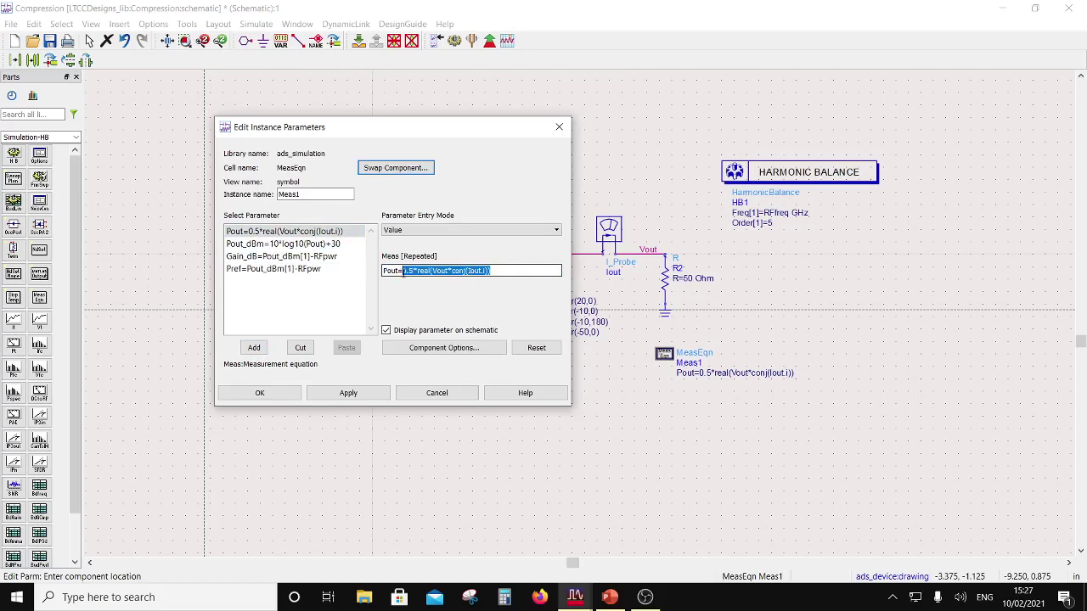
click(289, 270)
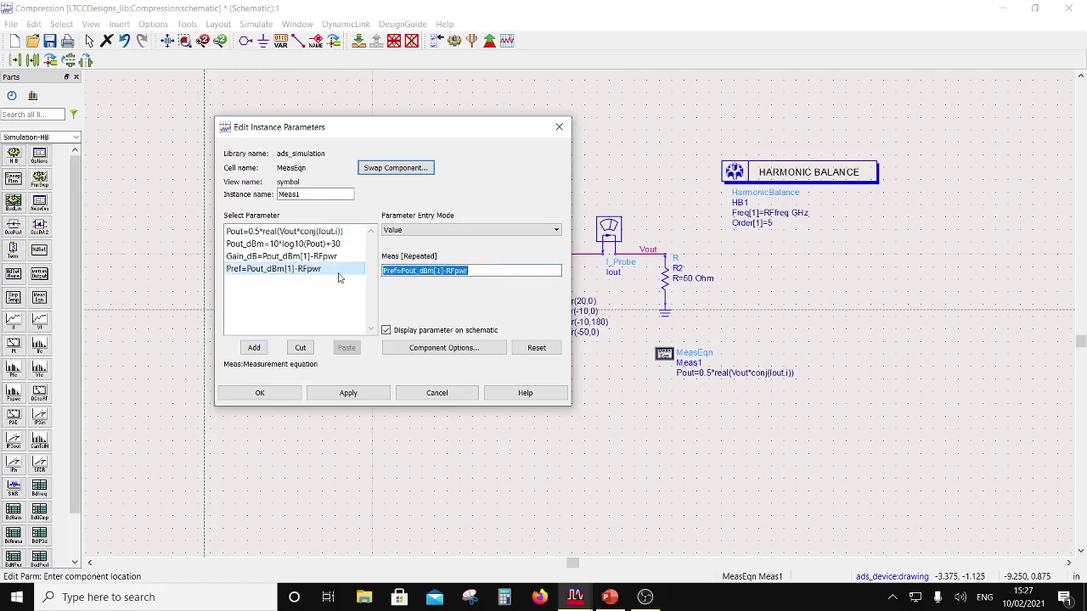
drag(475, 270, 403, 272)
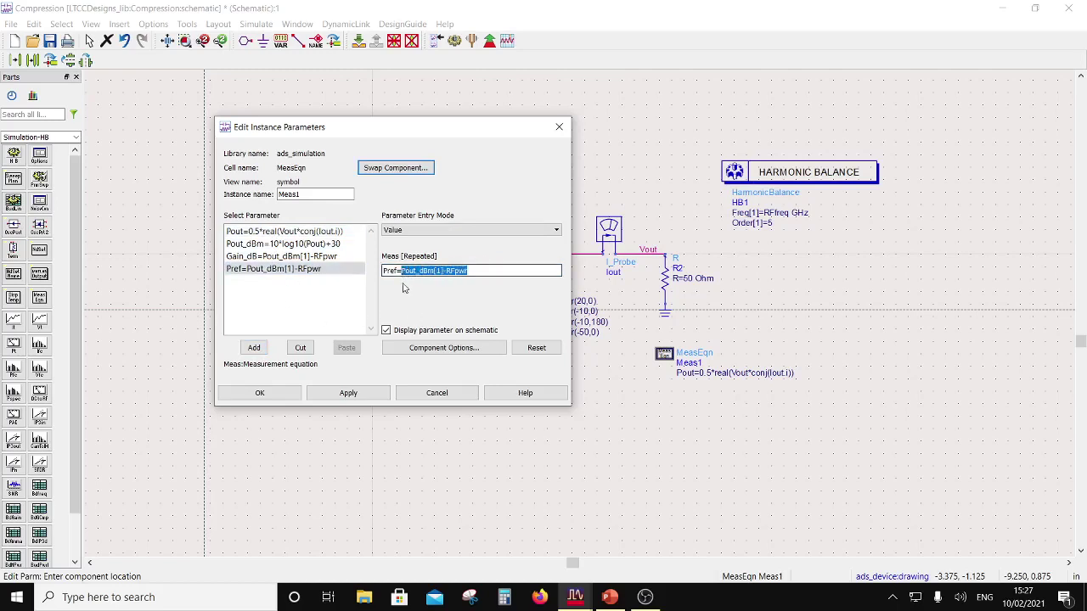
key(ctrl+v)
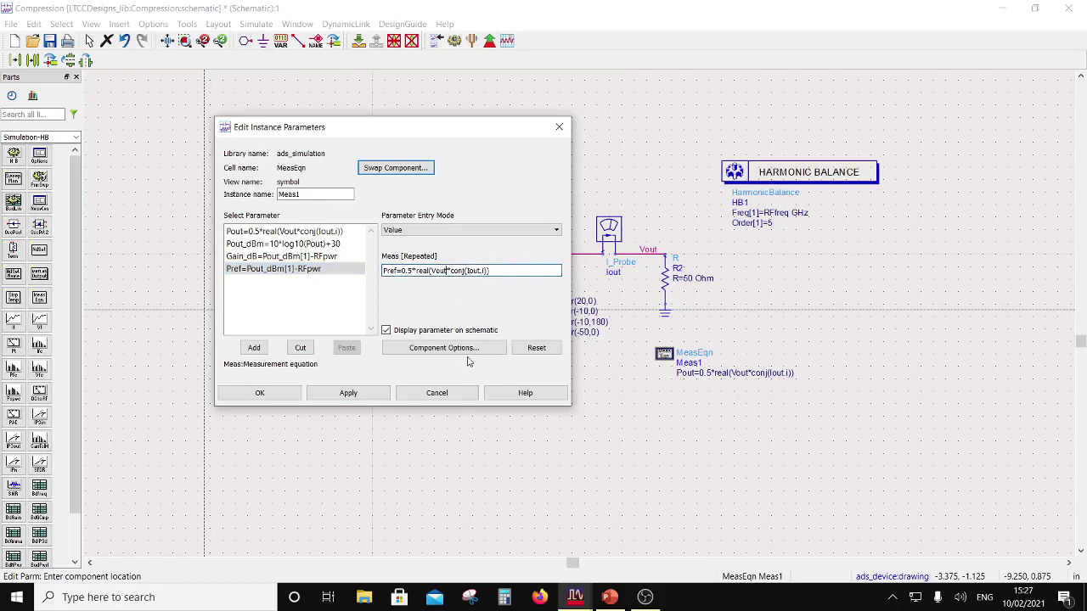
key(BackSpace)
key(BackSpace)
key(BackSpace)
text(ref[1])
key(Right)
key(Right)
key(Right)
key(Right)
key(Right)
key(Right)
key(Right)
key(Right)
key(Right)
key(Right)
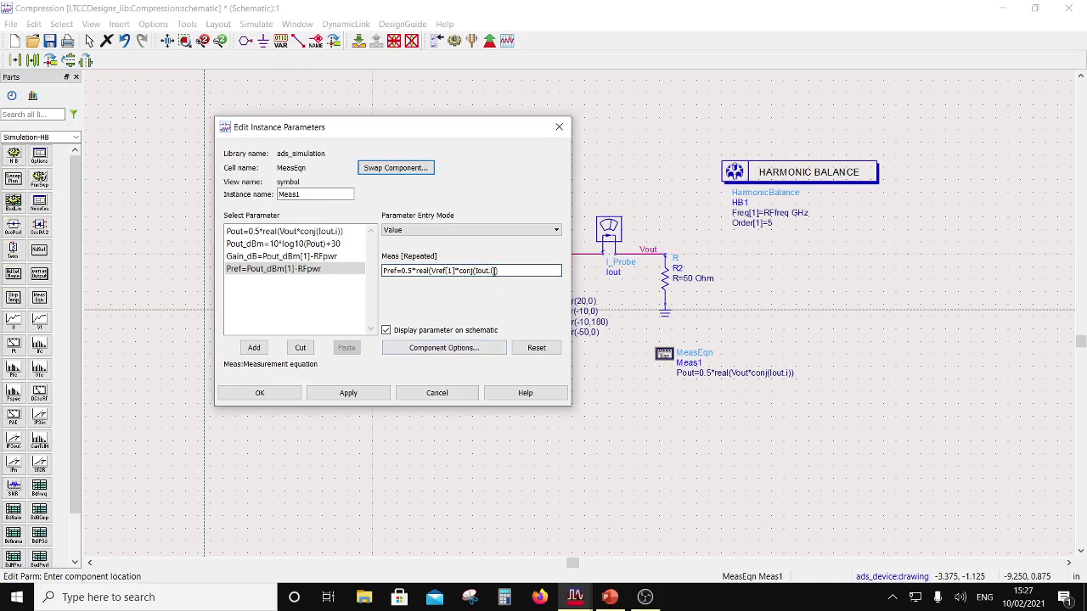
key(BackSpace)
key(BackSpace)
key(BackSpace)
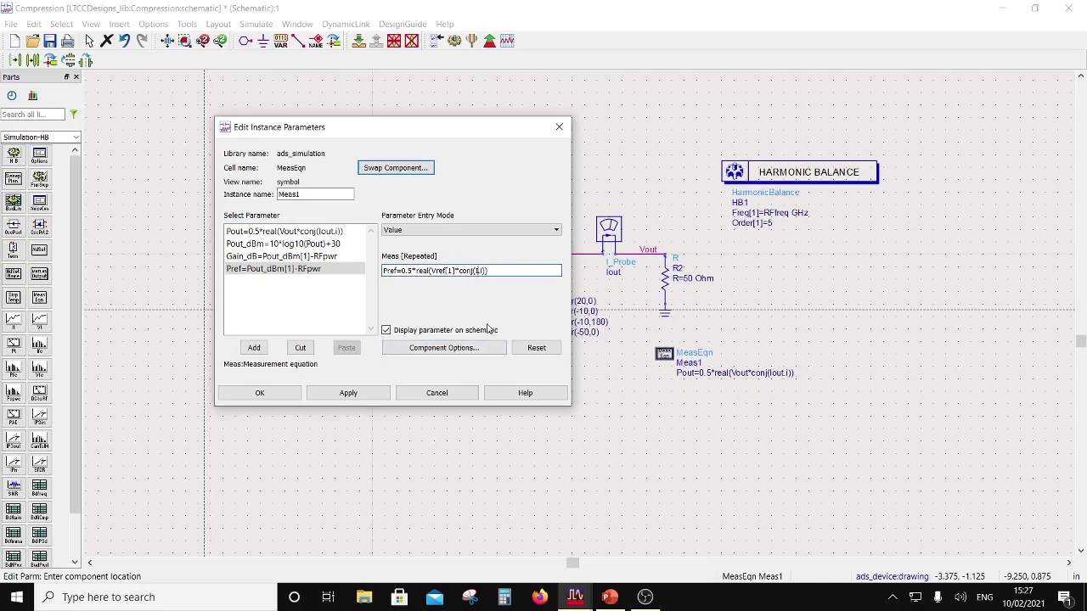
text(ref.i)
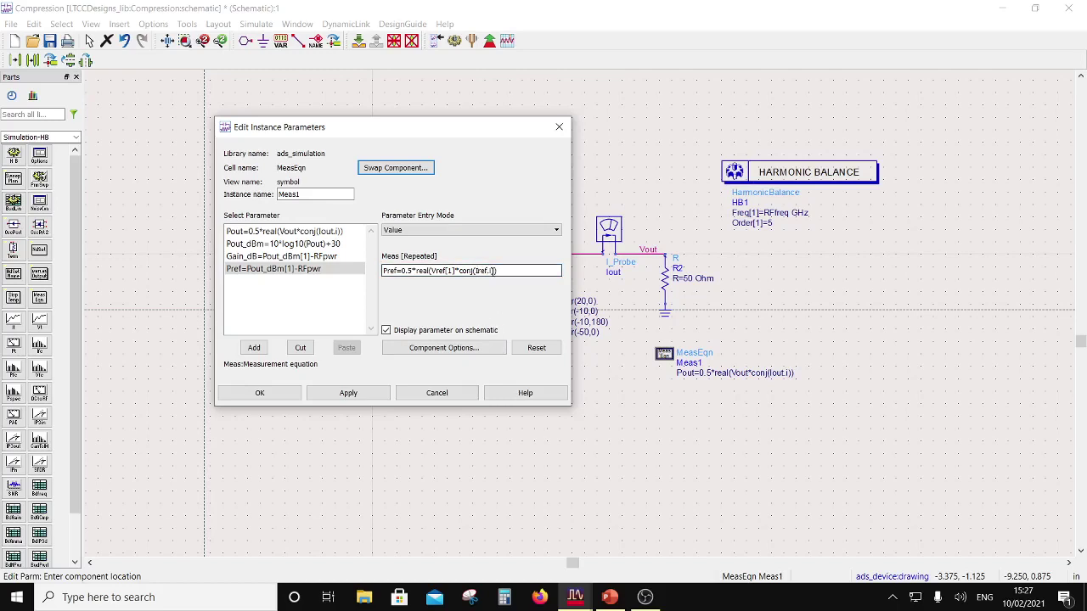
text([1])
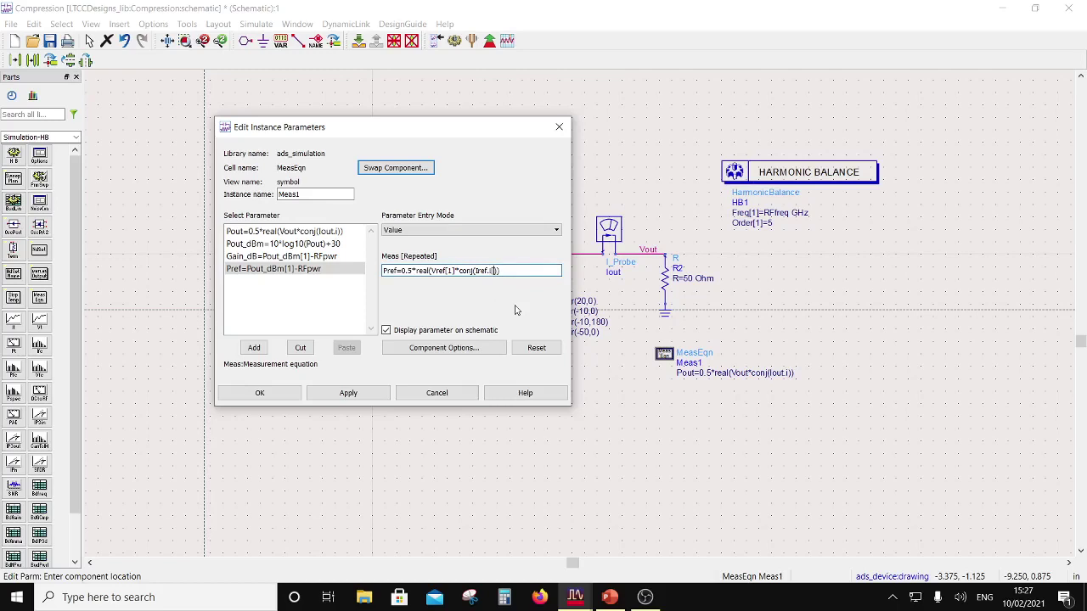
click(253, 348)
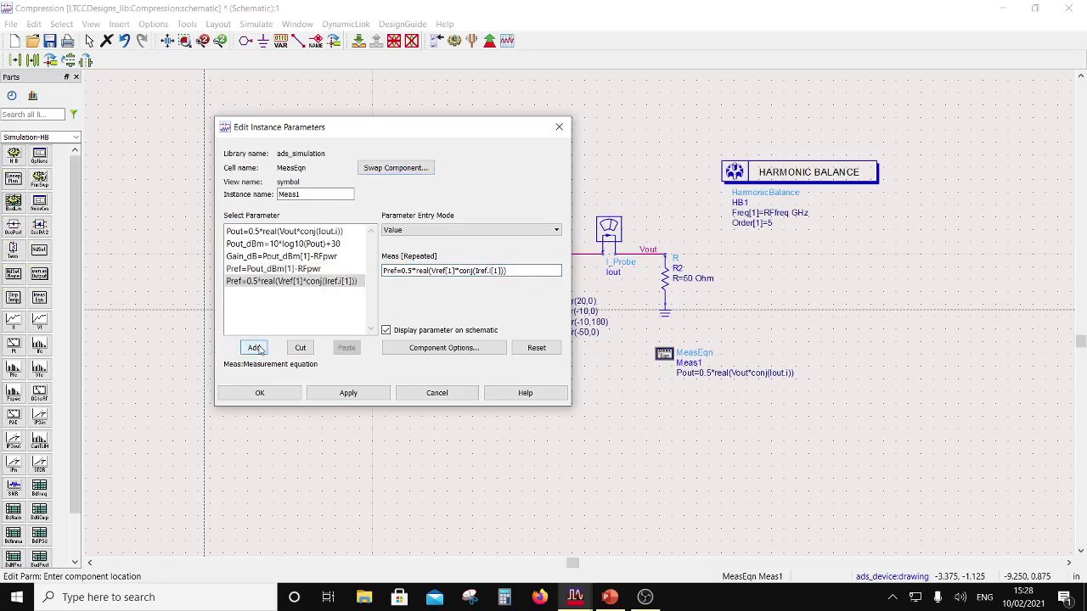
Cut the outdated Pref=Pout_dBm[1]-RFpwr row and begin entering Pref_dBm=10*log10(Pref).
click(255, 269)
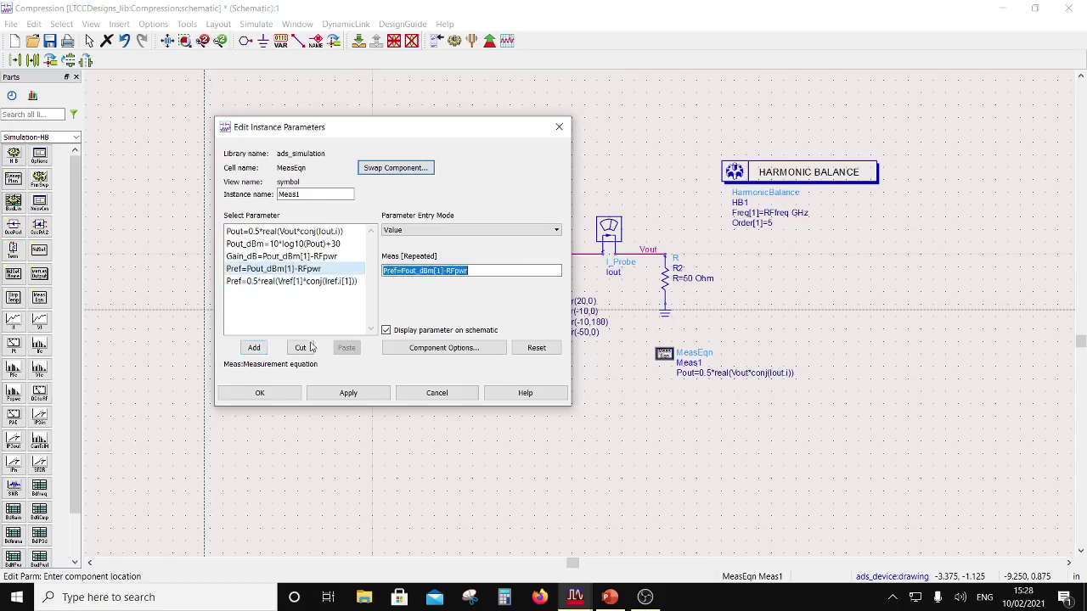
click(300, 347)
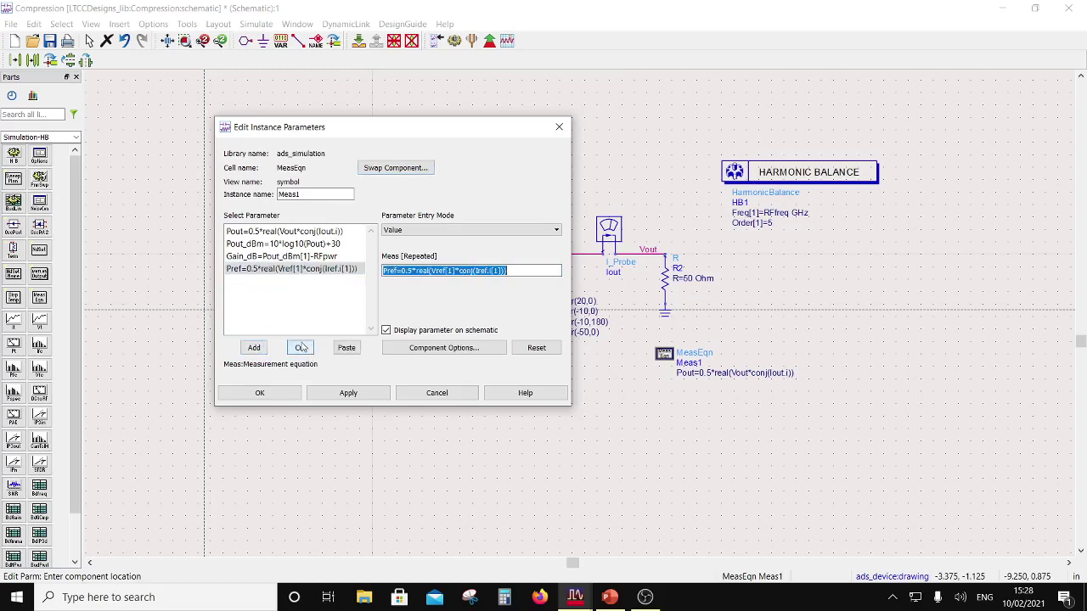
click(390, 273)
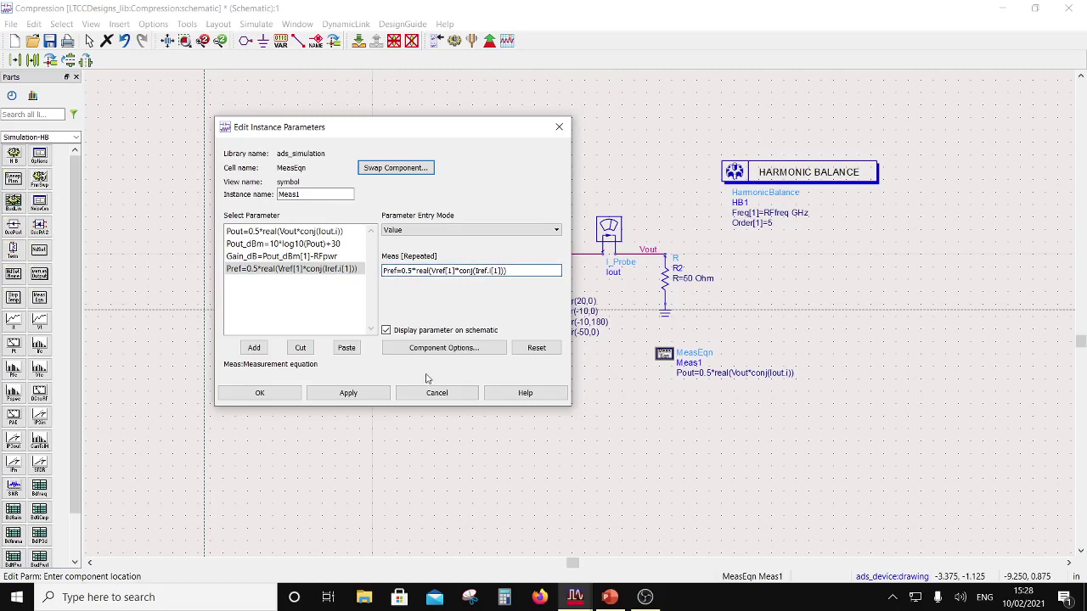
text(_d)
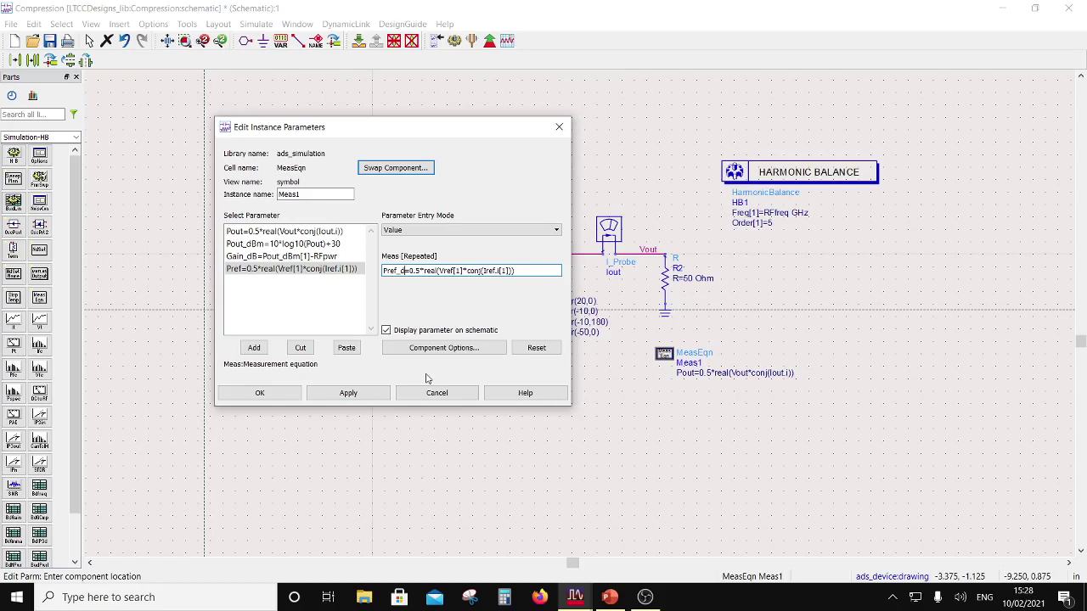
text(Bm)
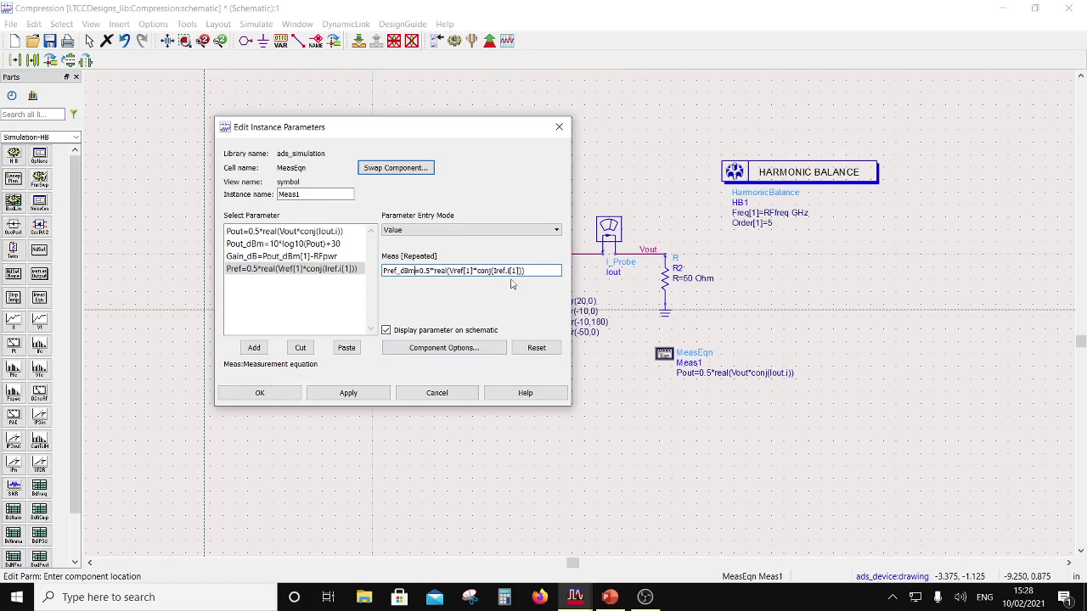
drag(524, 270, 418, 270)
text(10)
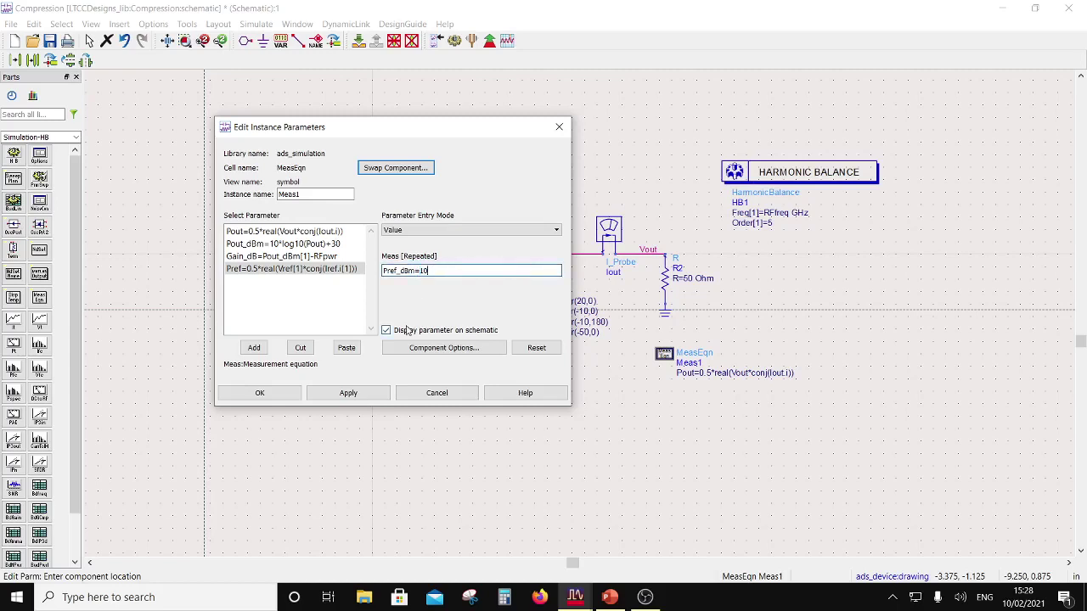
text(*log10(Pref)+30)
Add Pref_dBm=10*log10(Pref)+30 and RL_dB=PrefdBm-RFpwr to Meas1, then confirm the equations.
click(254, 347)
click(400, 272)
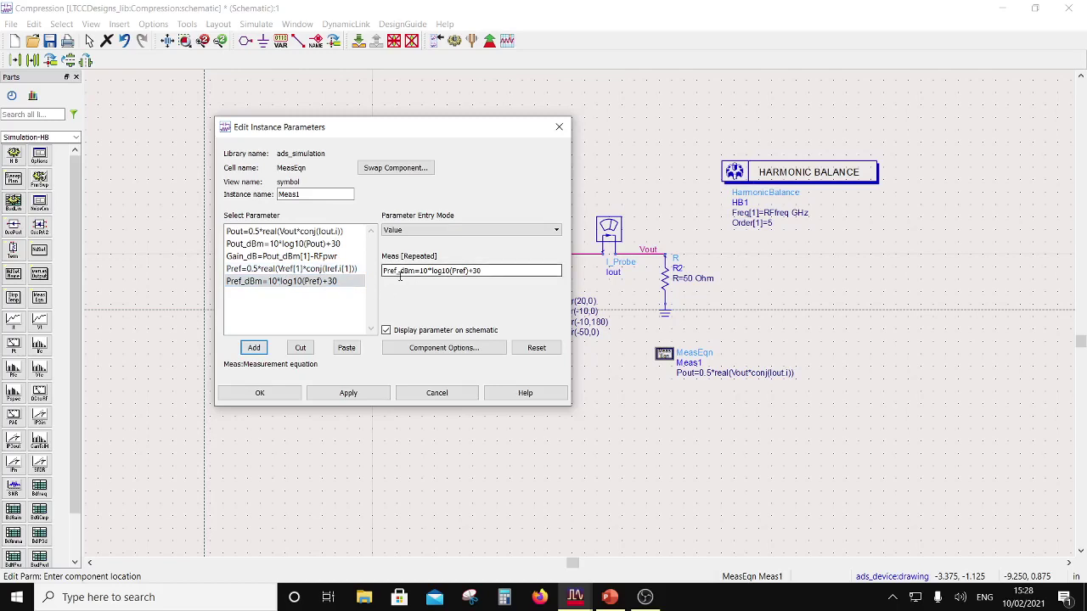
drag(415, 272, 371, 270)
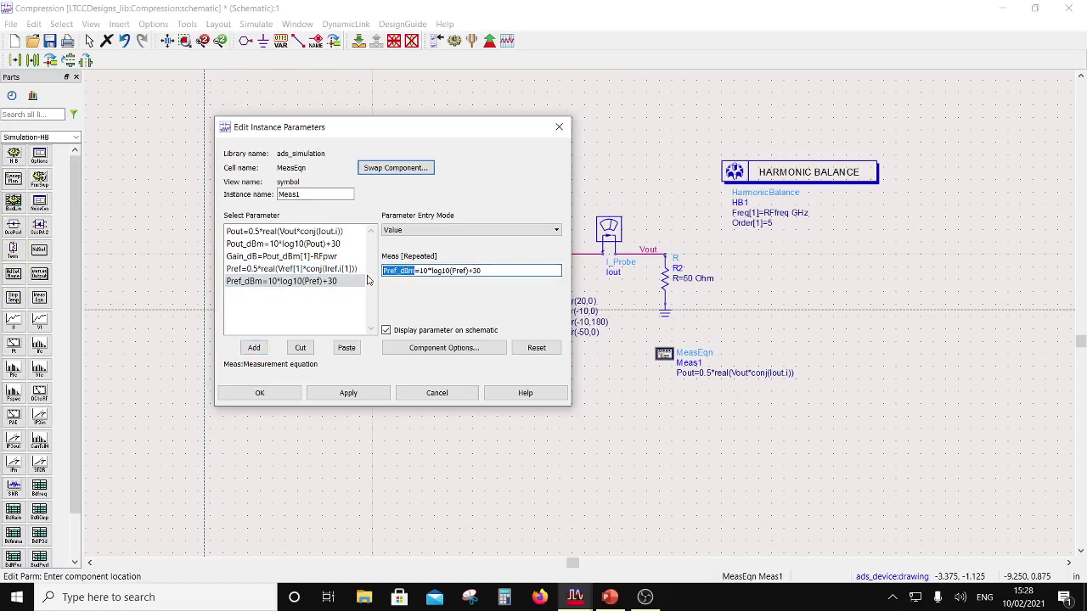
text(RL_d)
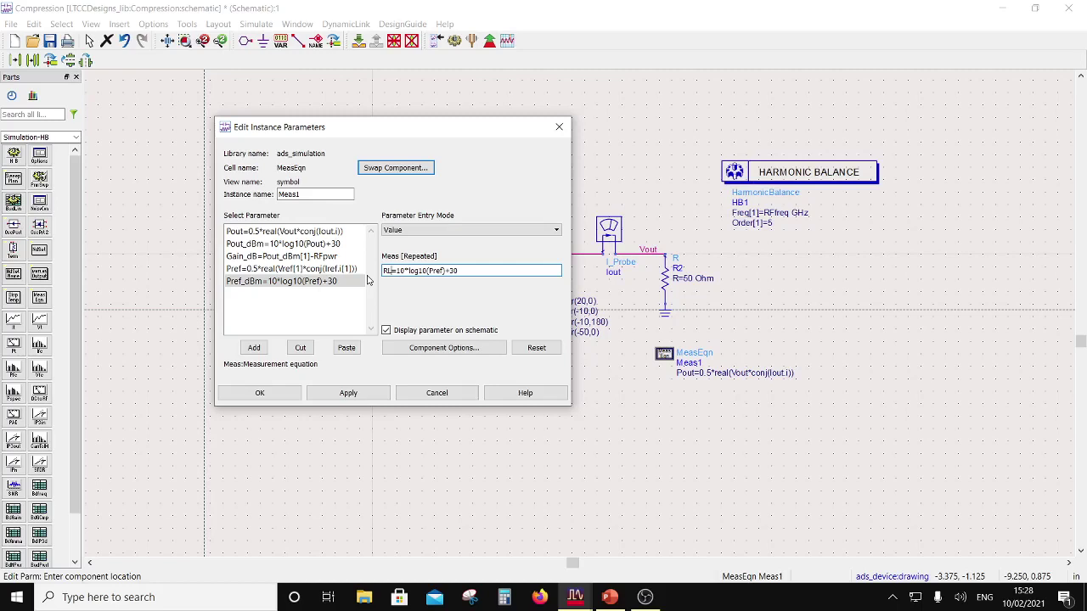
text(B)
drag(476, 270, 409, 270)
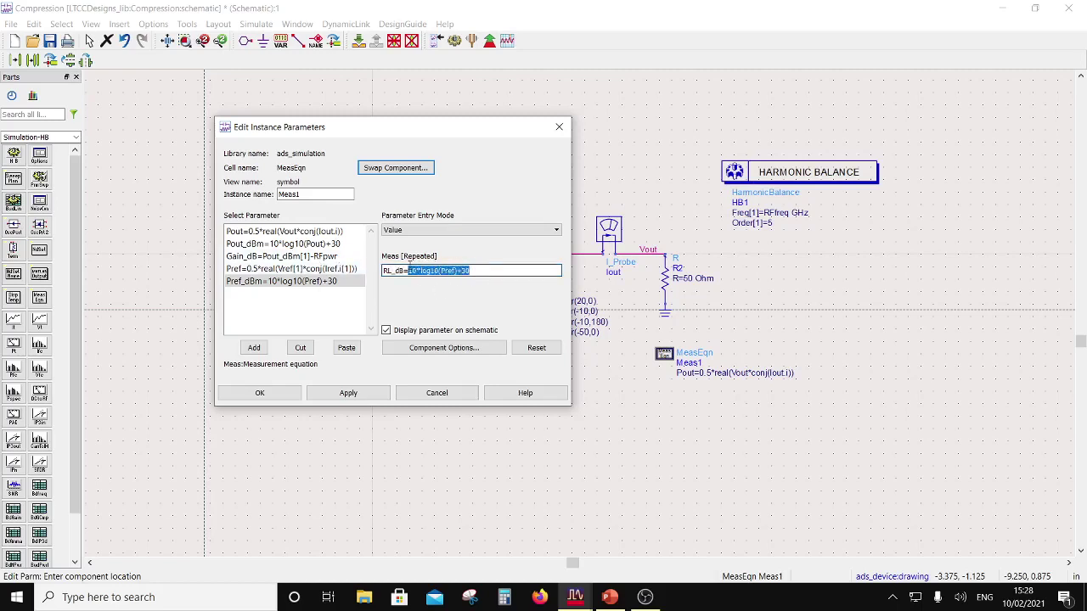
text(P)
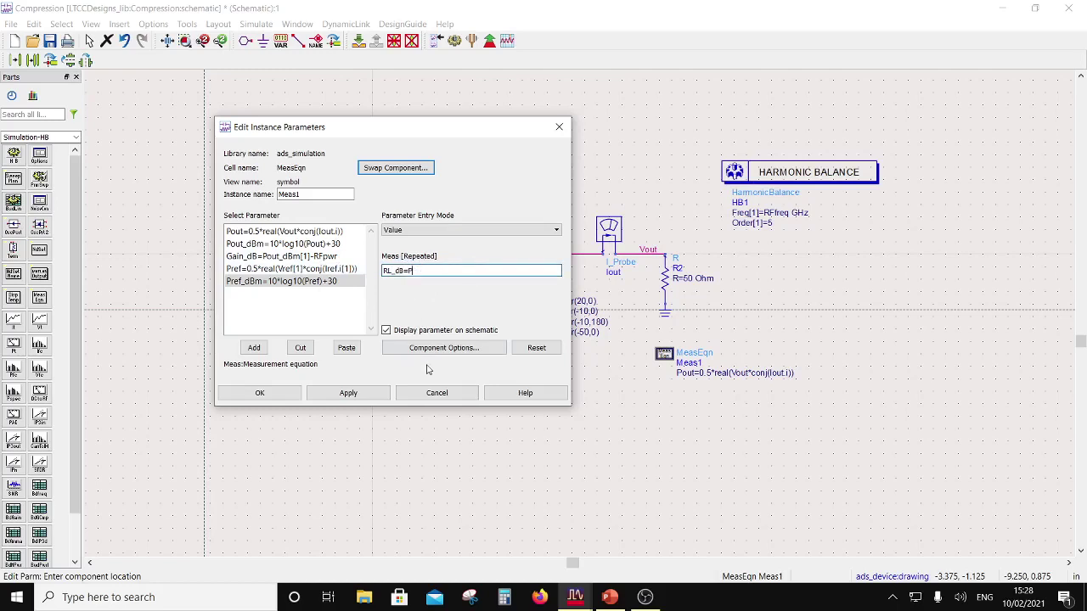
text(refdBm-RFpwr)
click(254, 348)
click(260, 393)
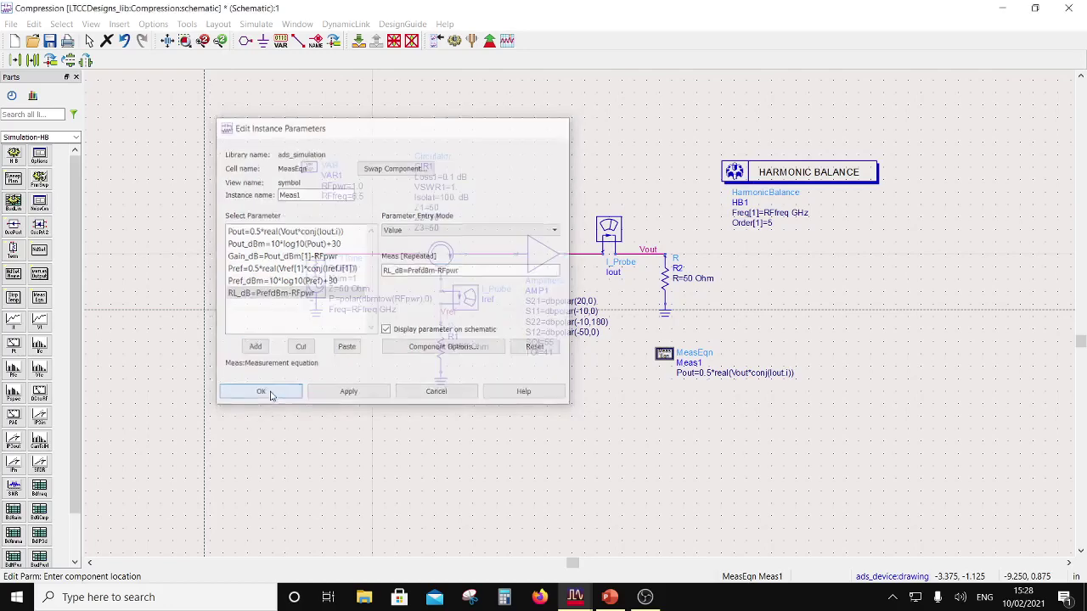
Move the Meas1 block beneath HB1, save, and nudge the Harmonic Balance block upward.
drag(664, 357, 731, 255)
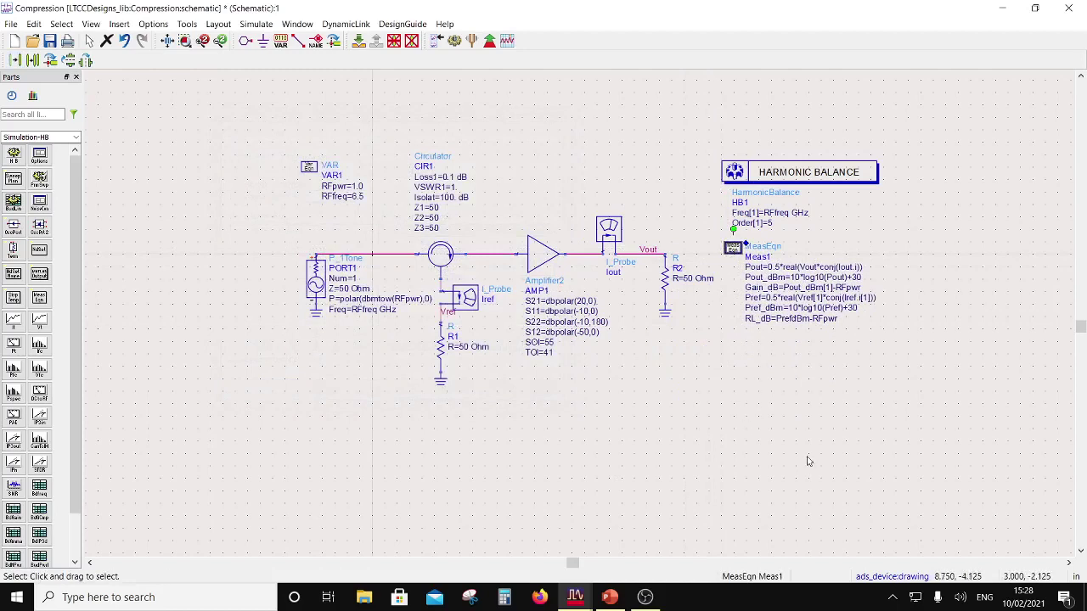
click(50, 41)
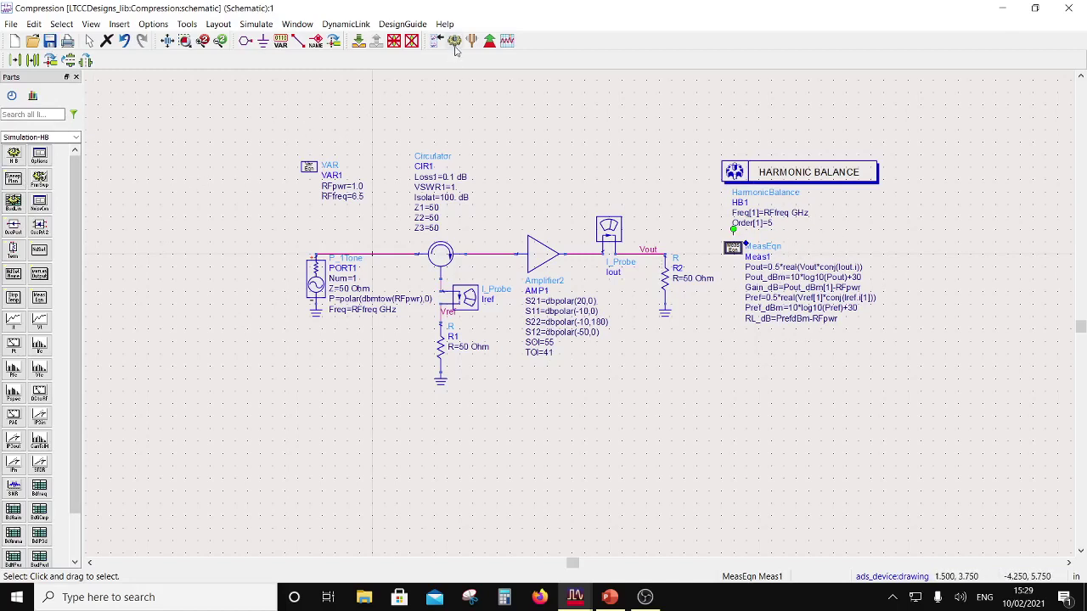
drag(787, 179, 786, 166)
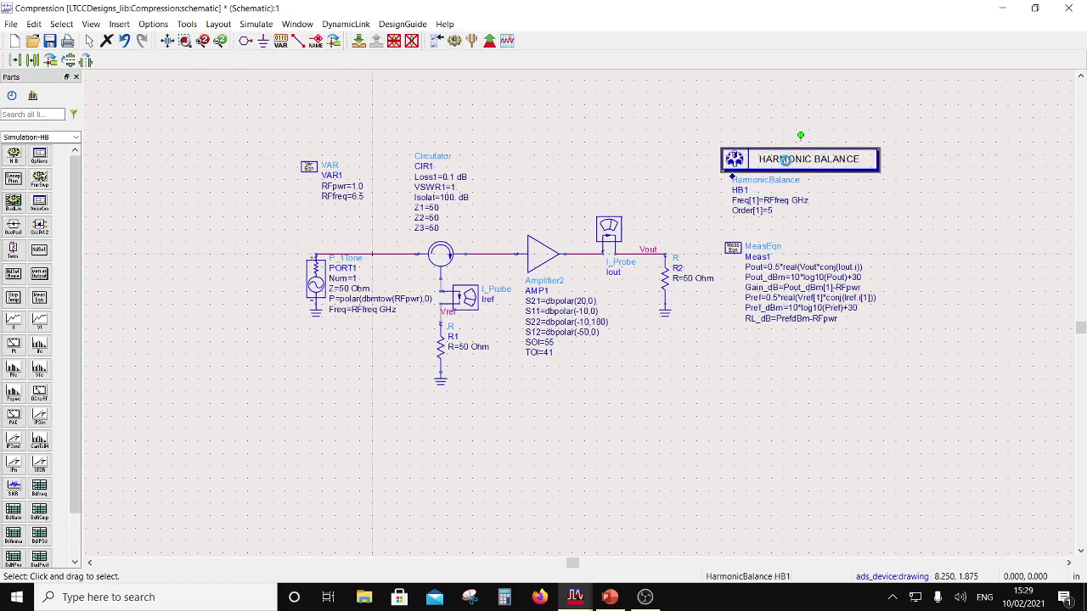
double_click(786, 165)
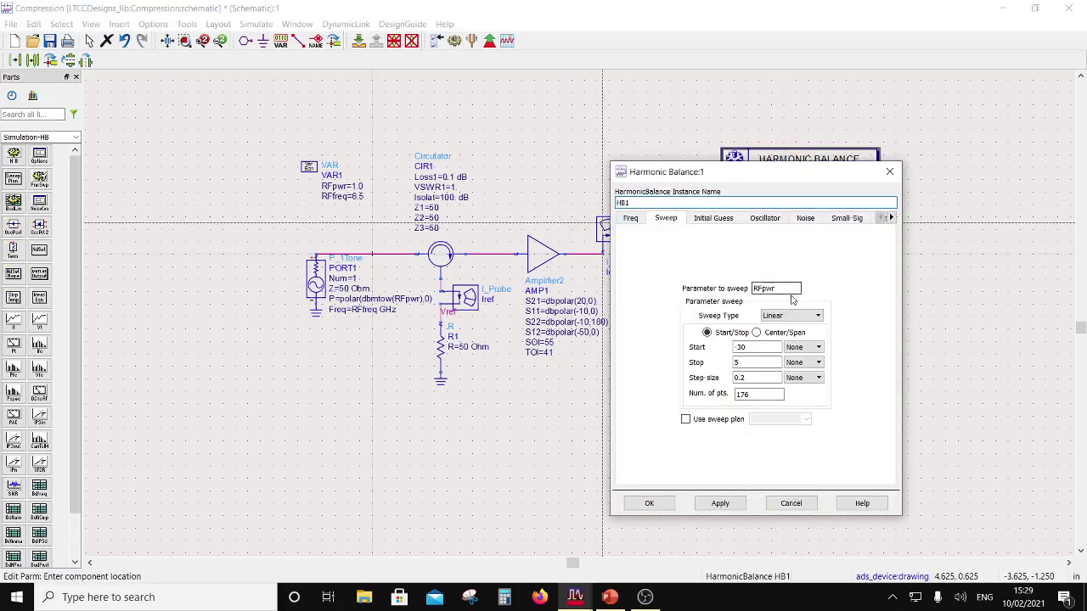
click(649, 504)
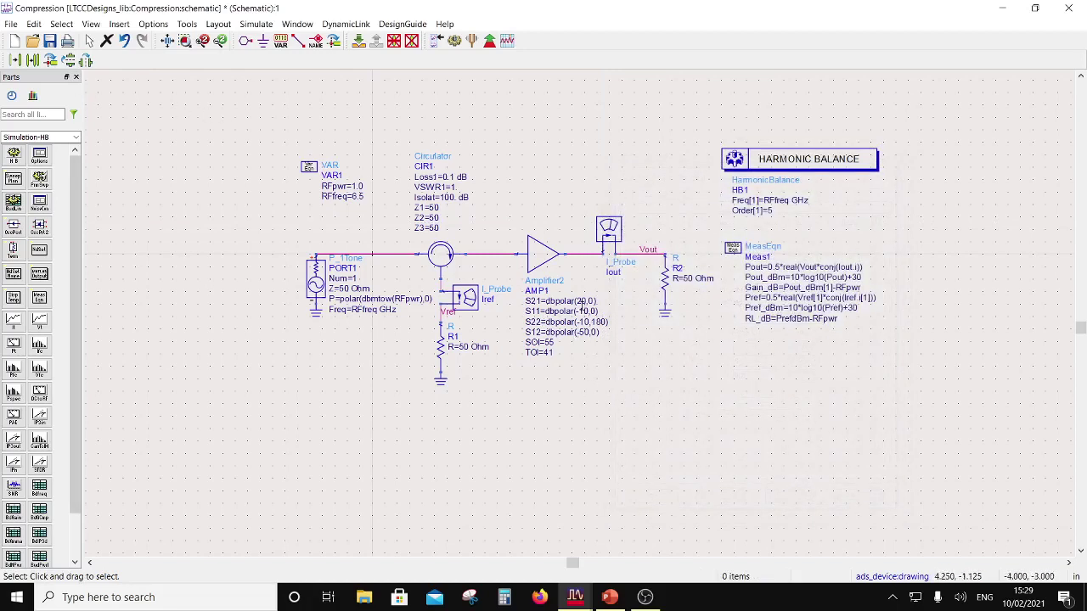
Set the HB1 RFpwr sweep stop value to 12, then run the simulation.
click(575, 299)
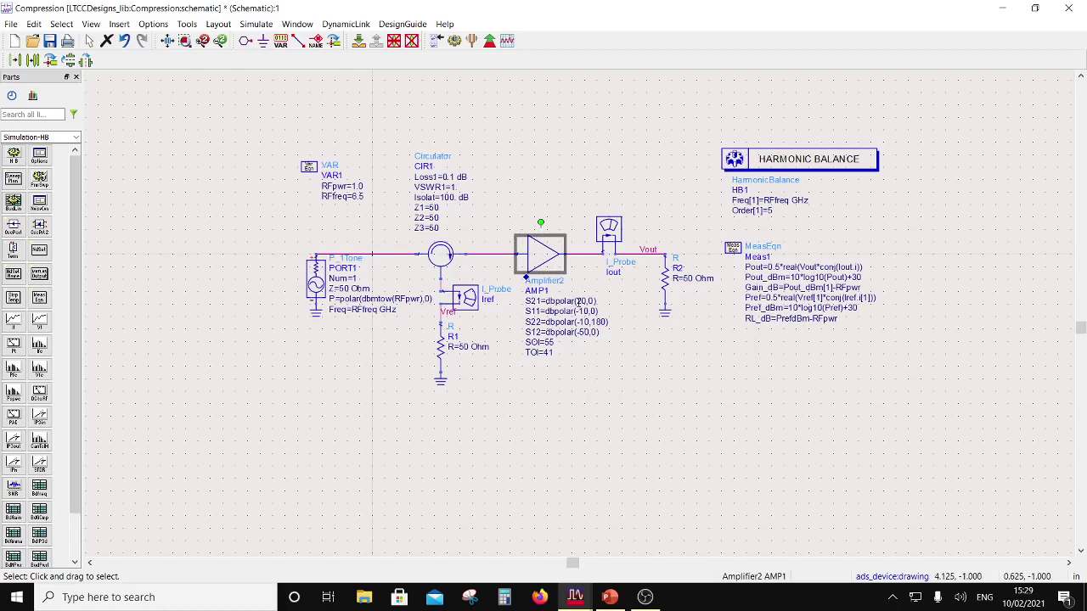
double_click(798, 169)
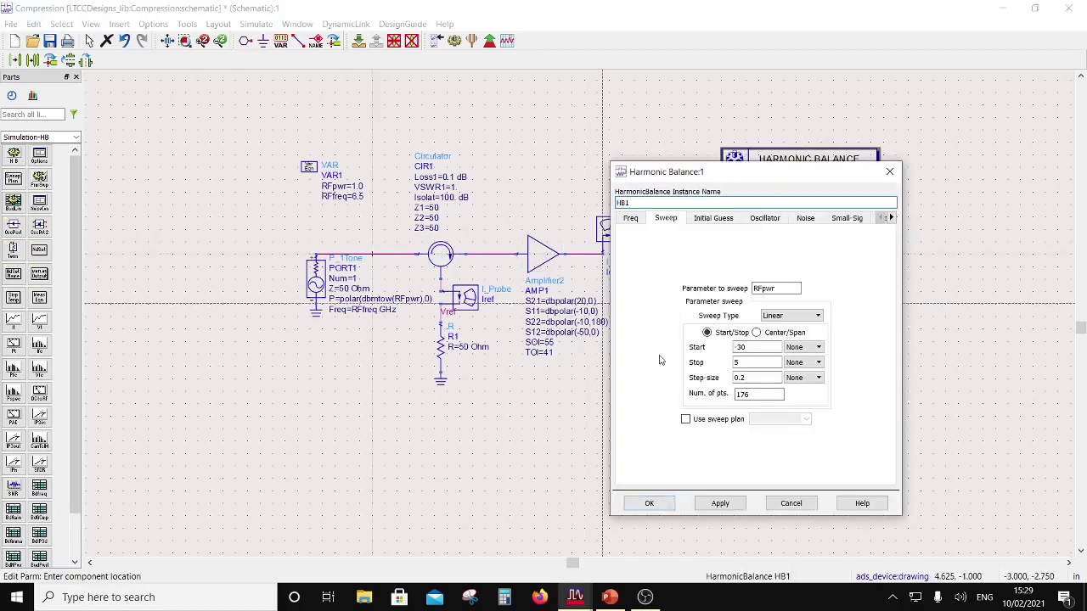
double_click(737, 363)
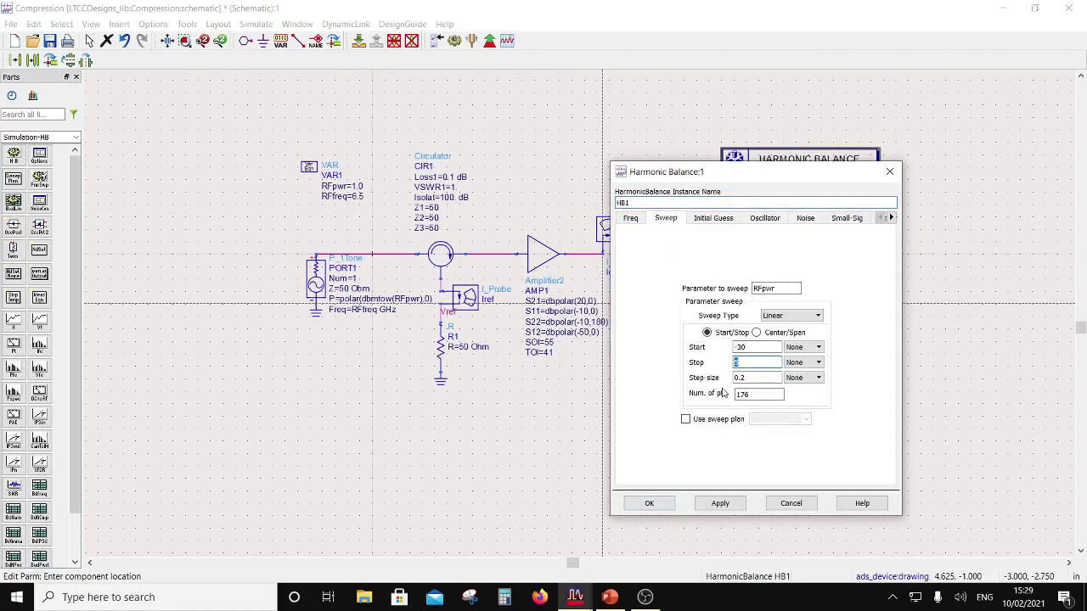
text(12)
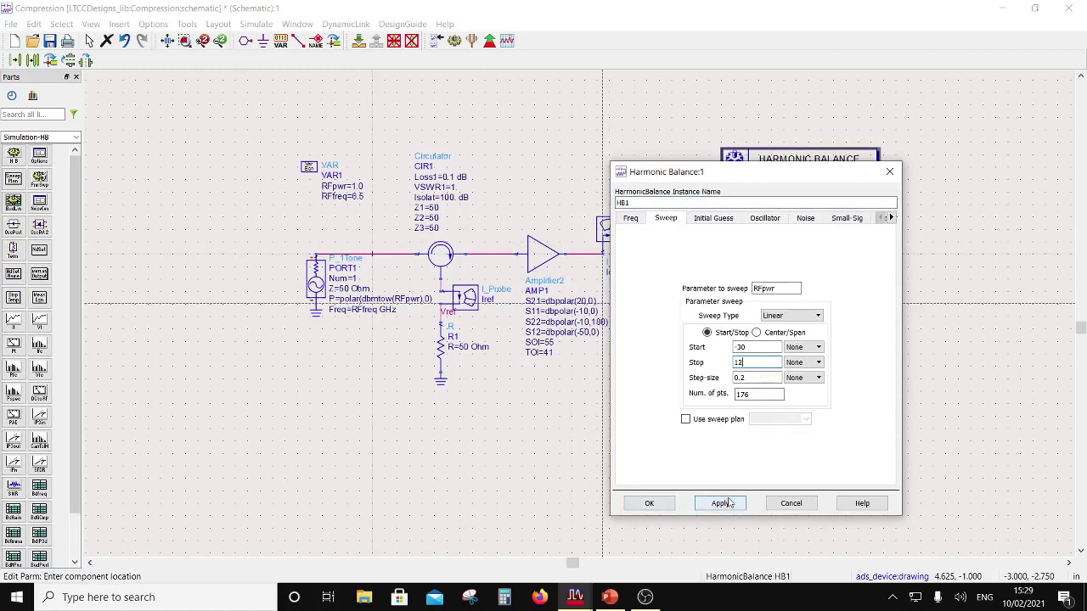
click(760, 377)
click(670, 501)
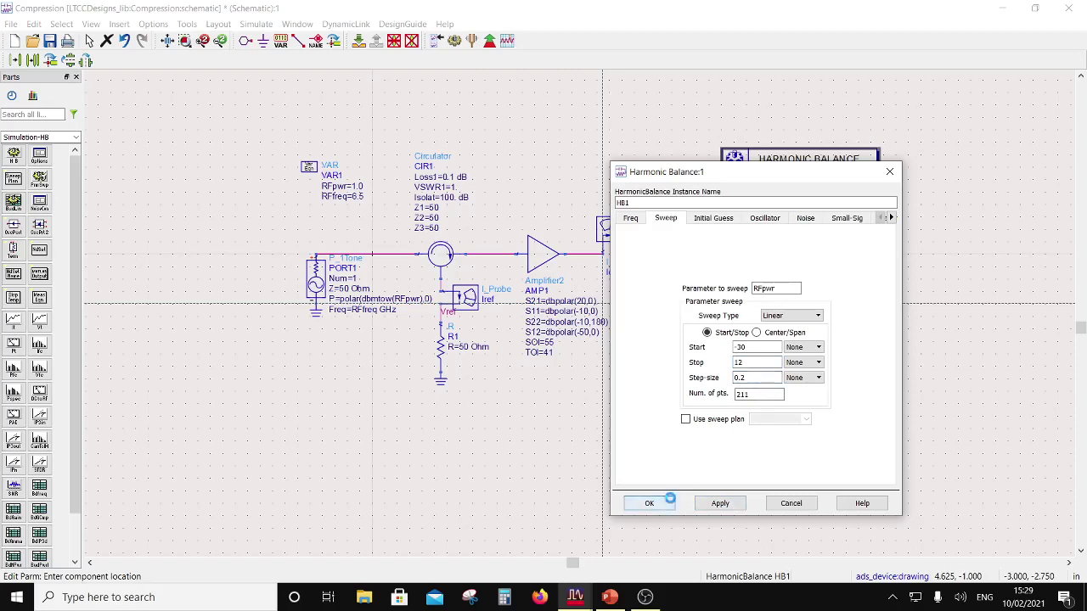
click(454, 41)
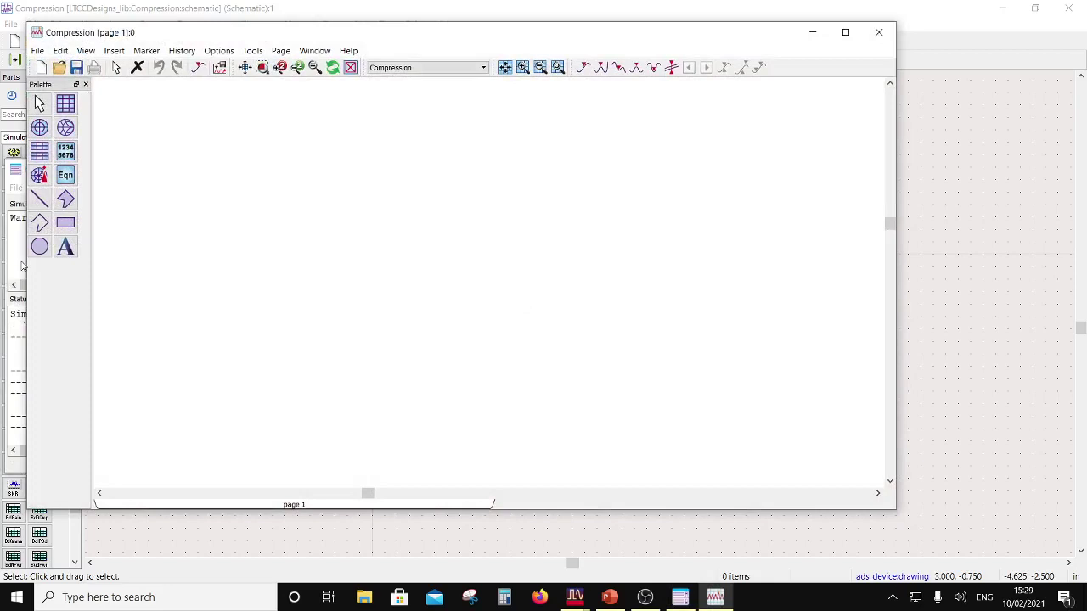
Review the unresolved PrefdBm warning in the simulation messages.
click(23, 265)
click(63, 248)
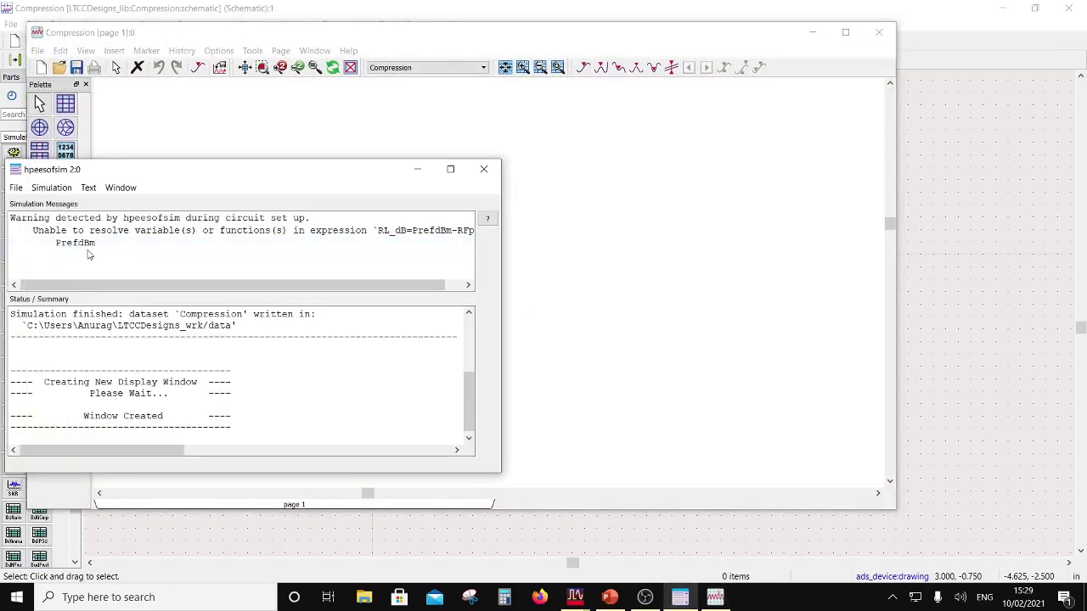
drag(236, 293, 318, 294)
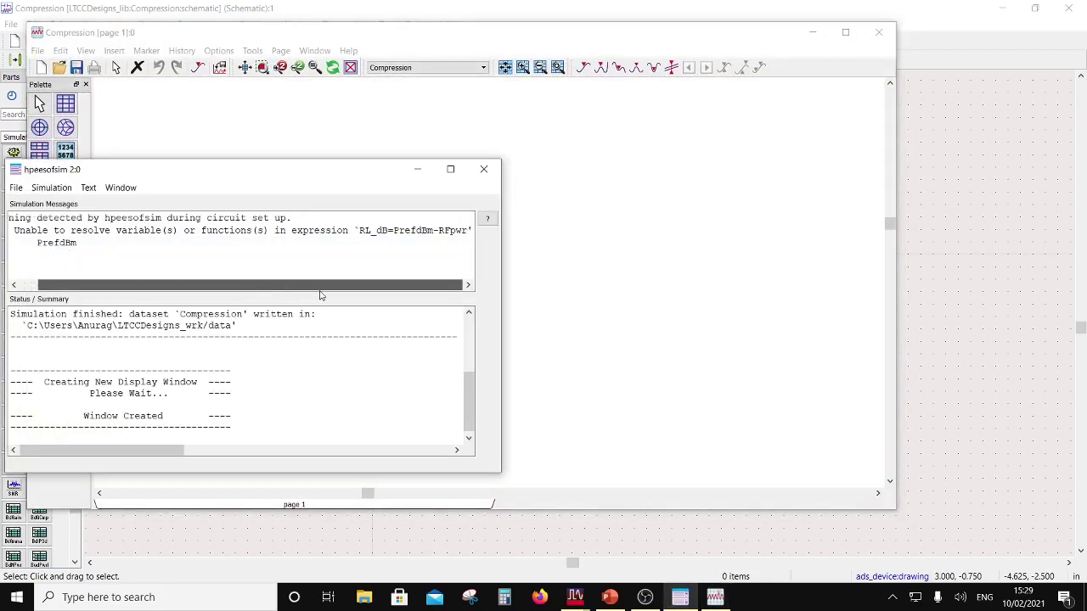
click(791, 552)
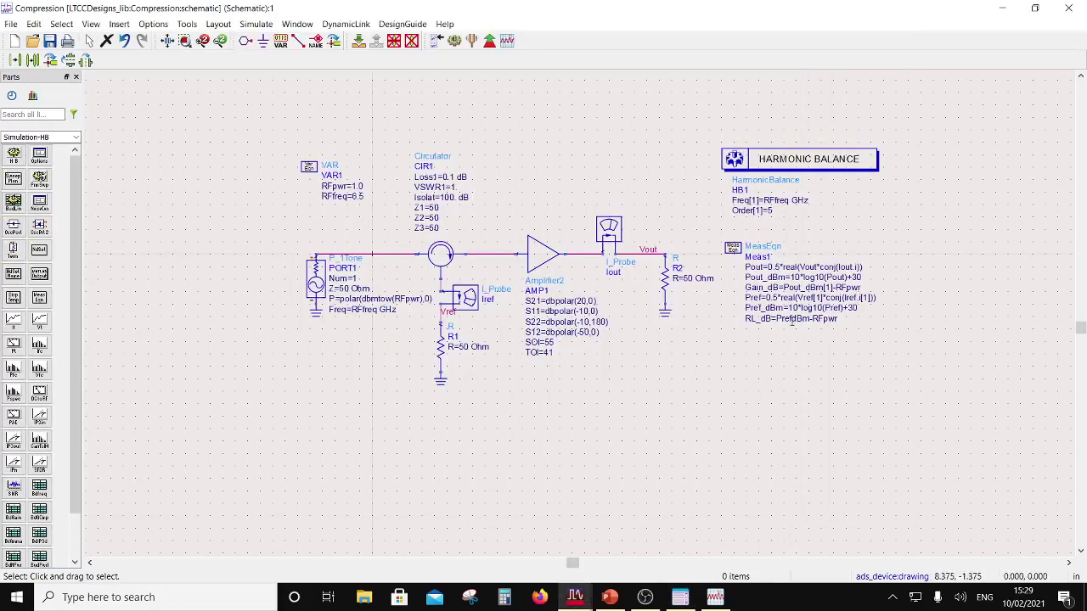
Correct RL_dB to Pref_dBm-RFpwr, save the schematic and rerun the simulation.
double_click(799, 320)
click(795, 319)
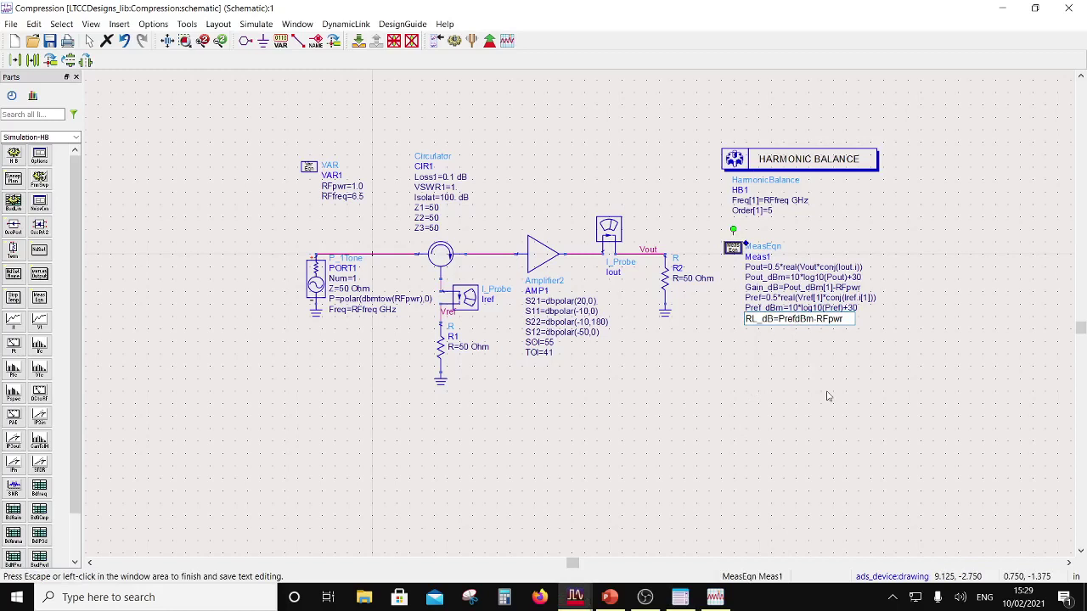
text(_)
click(730, 353)
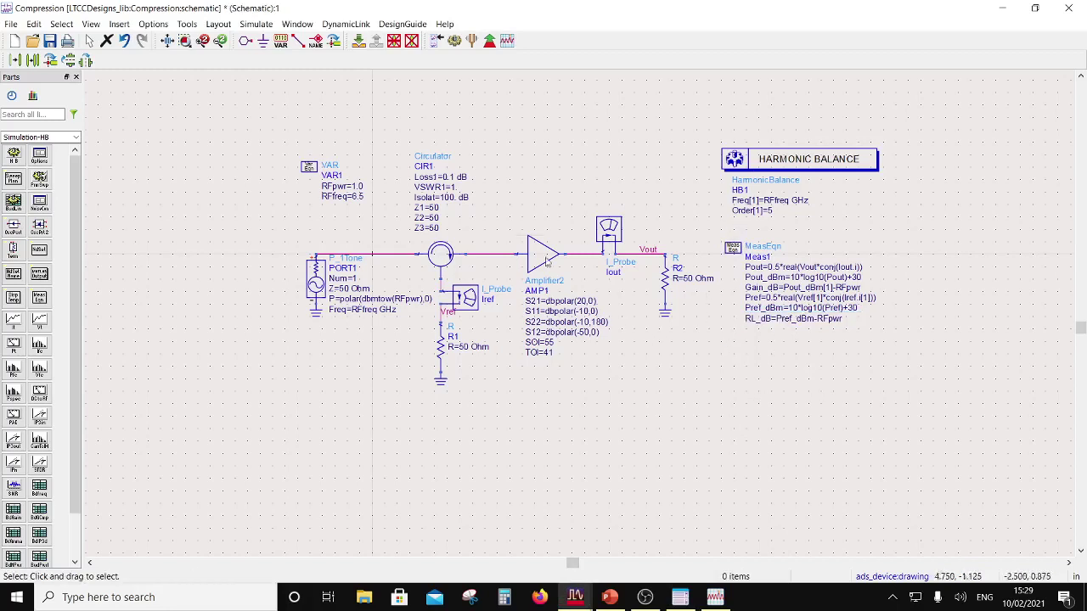
click(53, 42)
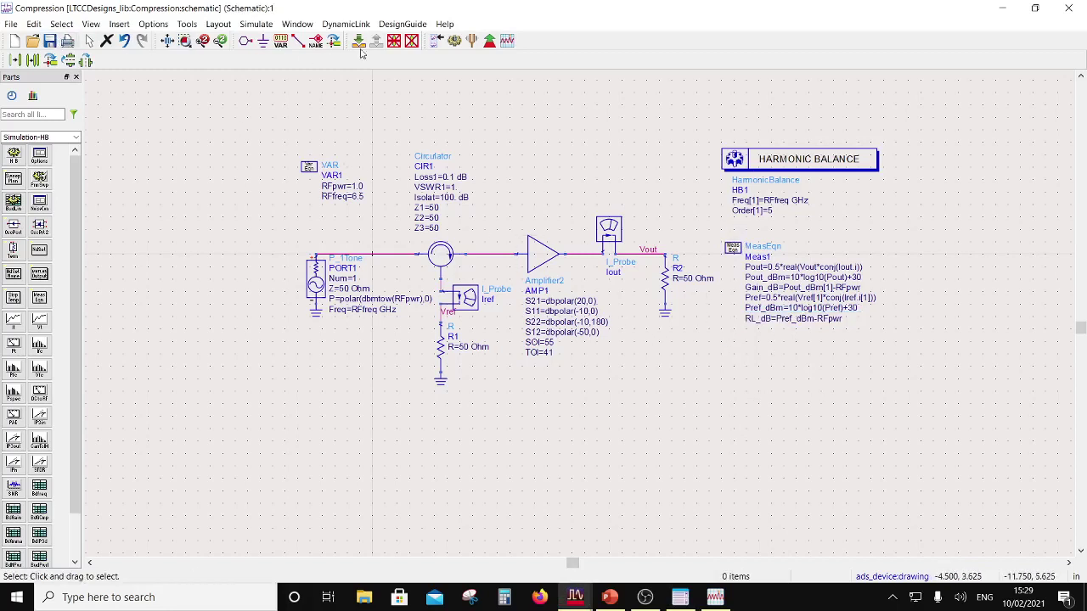
click(435, 43)
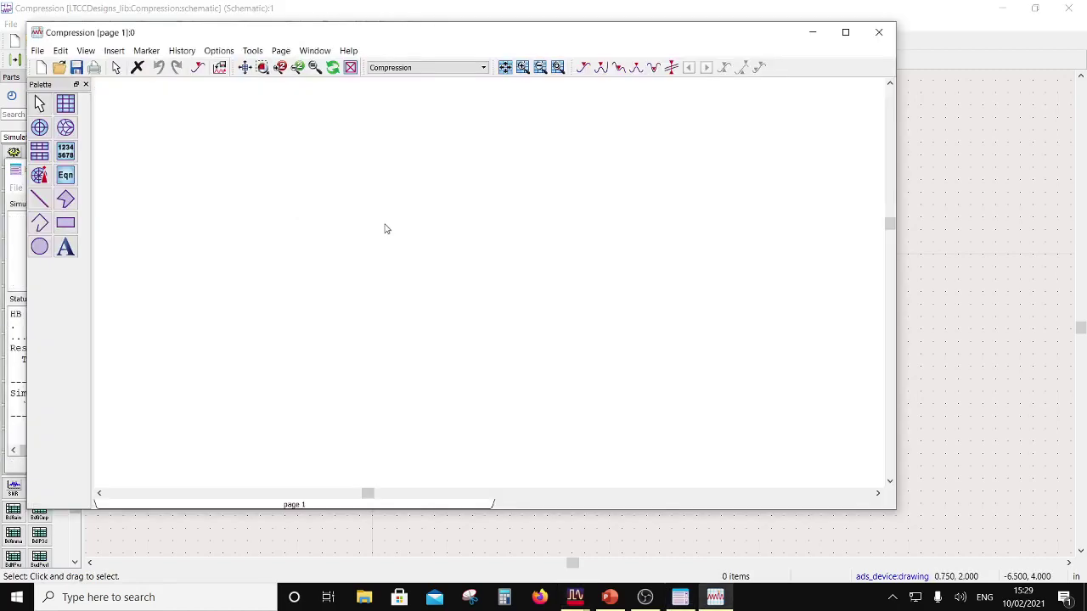
Place a rectangular plot showing Pout_dBm[1] versus RFpwr.
drag(150, 34, 214, 56)
click(125, 127)
click(340, 247)
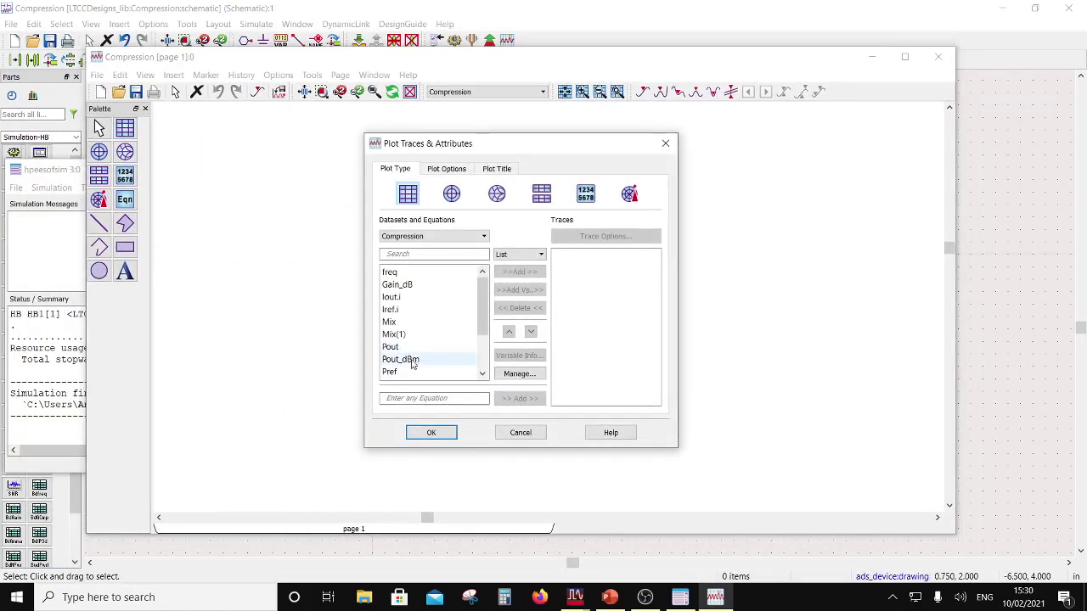
click(412, 361)
click(519, 272)
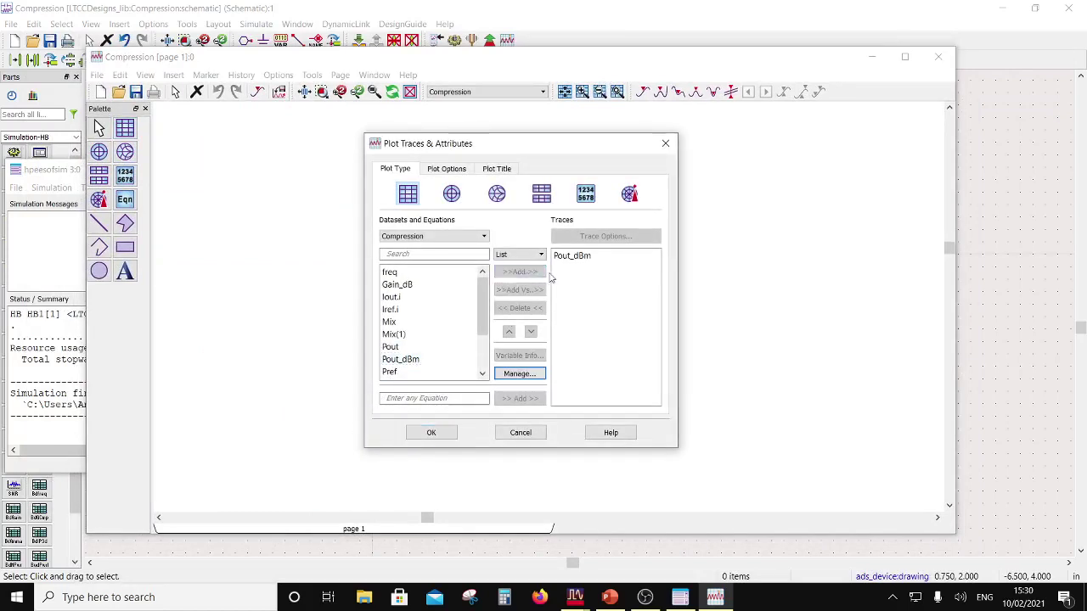
double_click(586, 257)
click(581, 167)
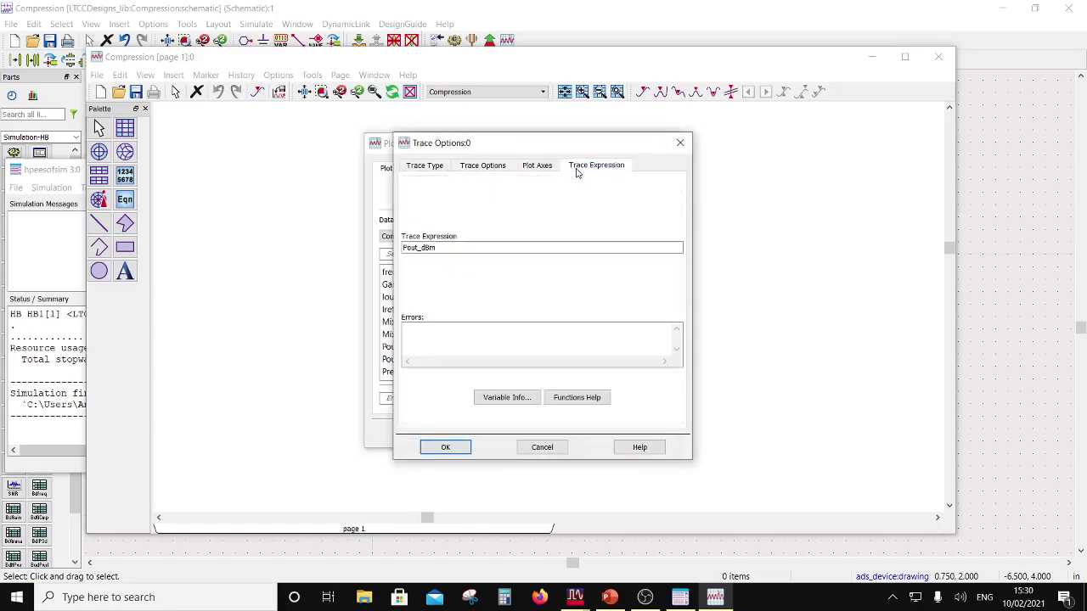
click(479, 252)
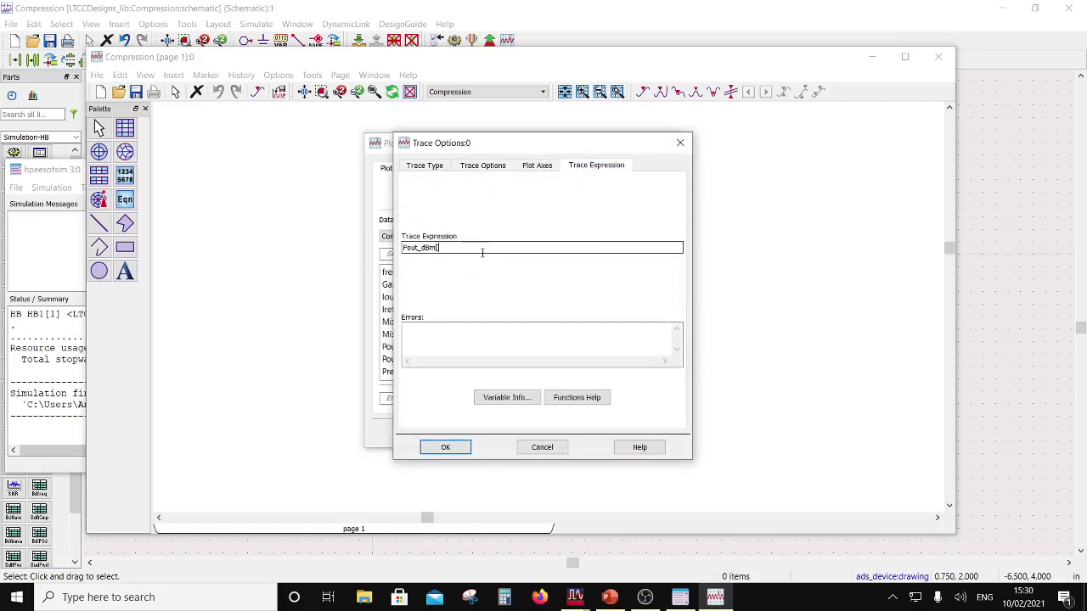
click(440, 446)
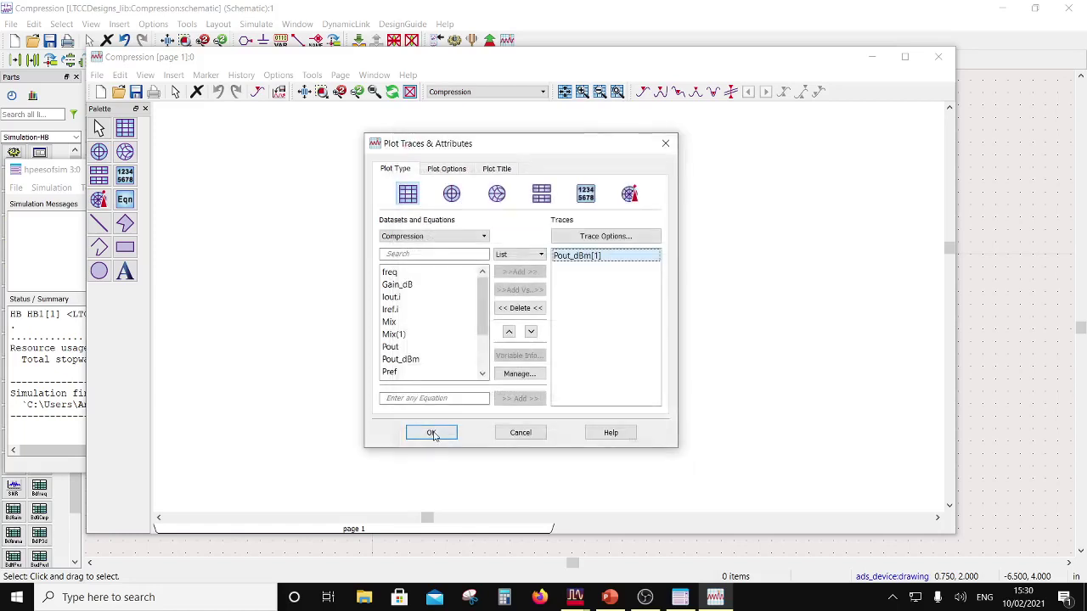
click(432, 437)
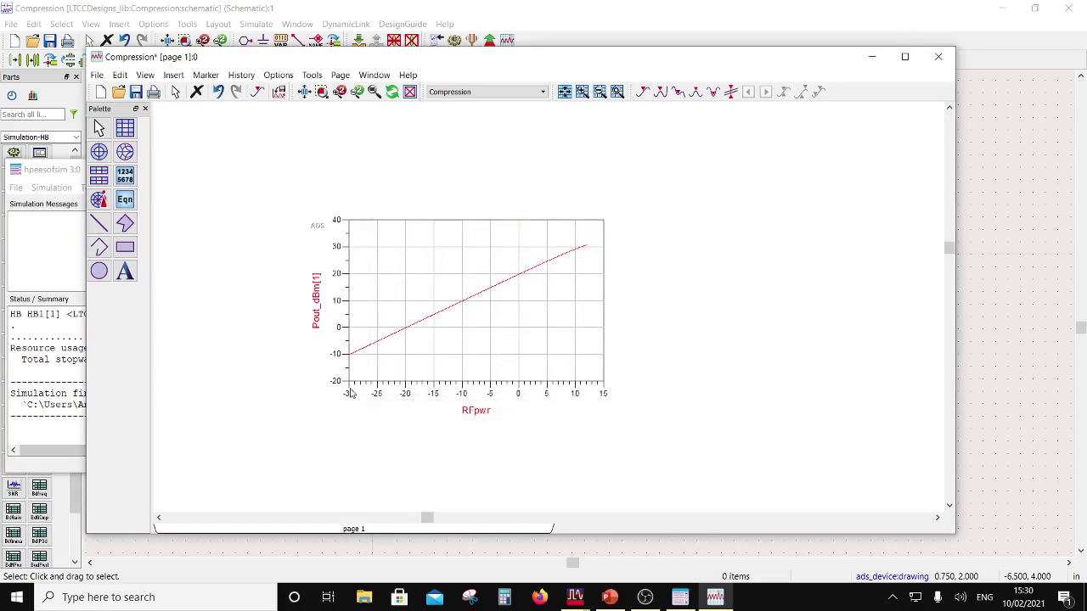
Add Gain_dB as a second trace on the plot.
mouse_move(347, 360)
double_click(441, 354)
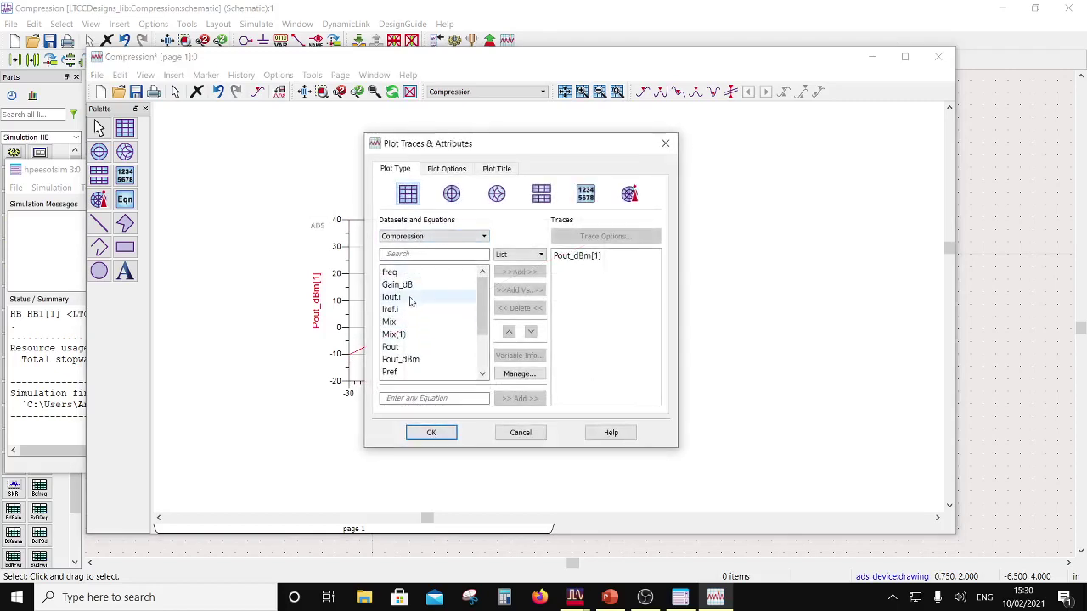
click(467, 286)
click(519, 272)
double_click(567, 267)
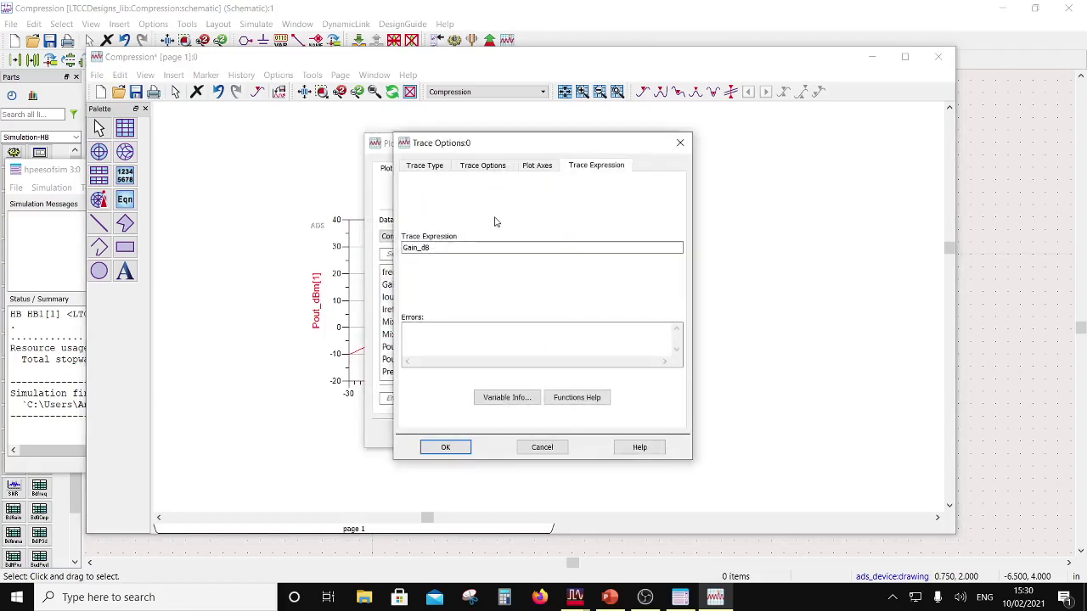
Assign the Gain_dB trace to the Right Y Axis beside Pout_dBm[1].
click(536, 165)
click(615, 305)
click(617, 321)
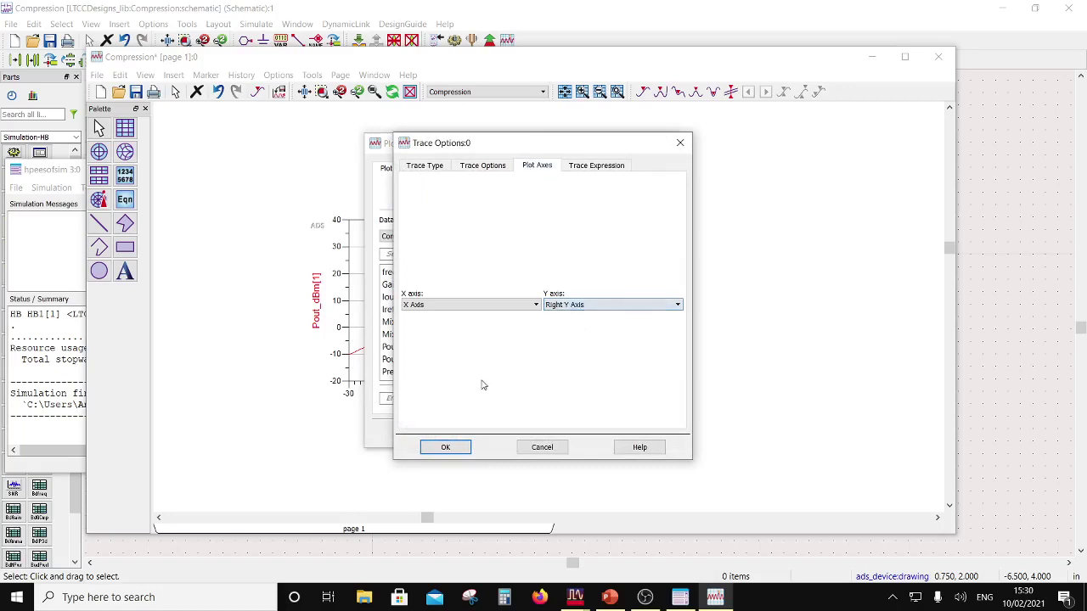
click(446, 447)
click(430, 434)
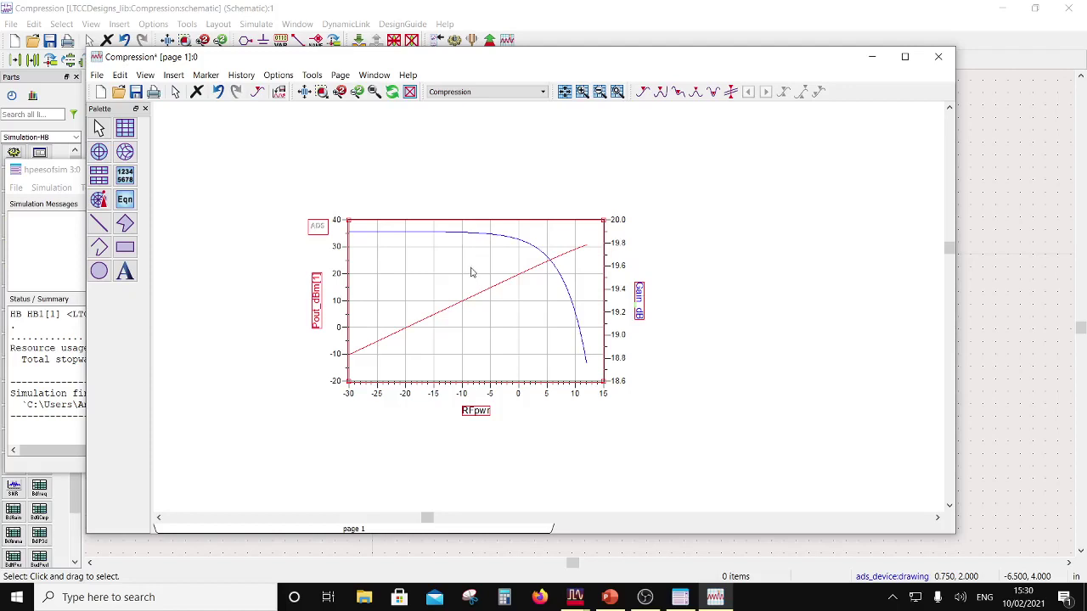
click(205, 75)
Drop a new marker m1 on the Gain_dB curve and shift the plot left.
click(214, 88)
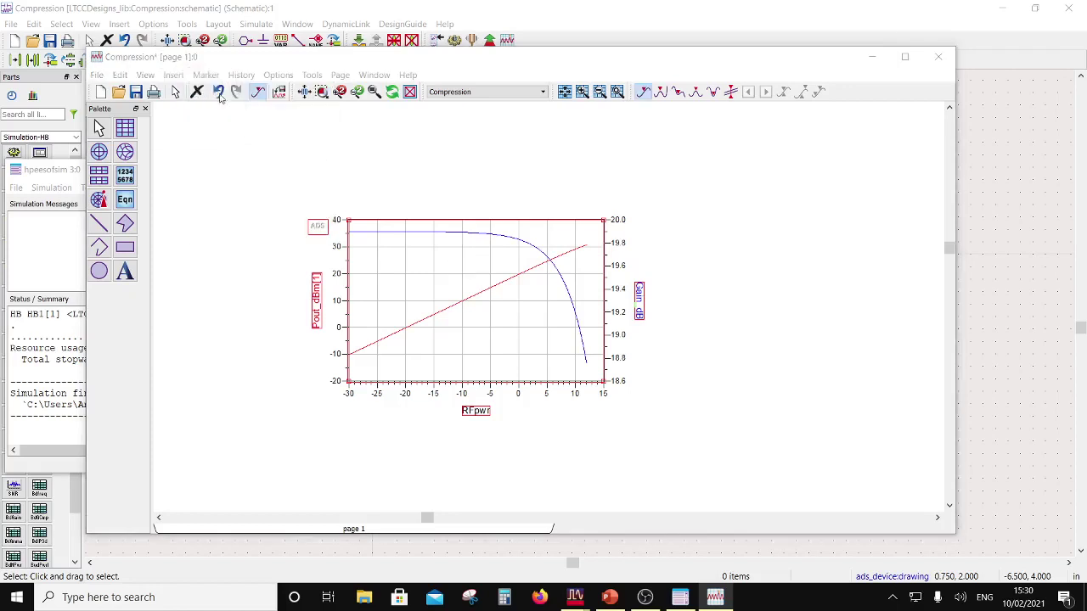
click(378, 231)
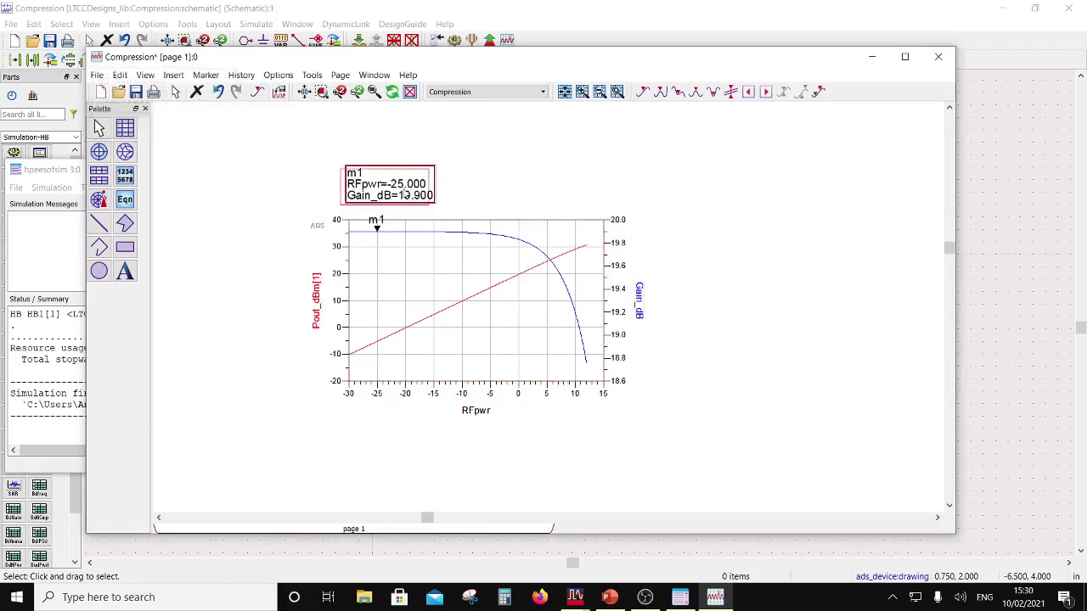
drag(380, 232, 313, 232)
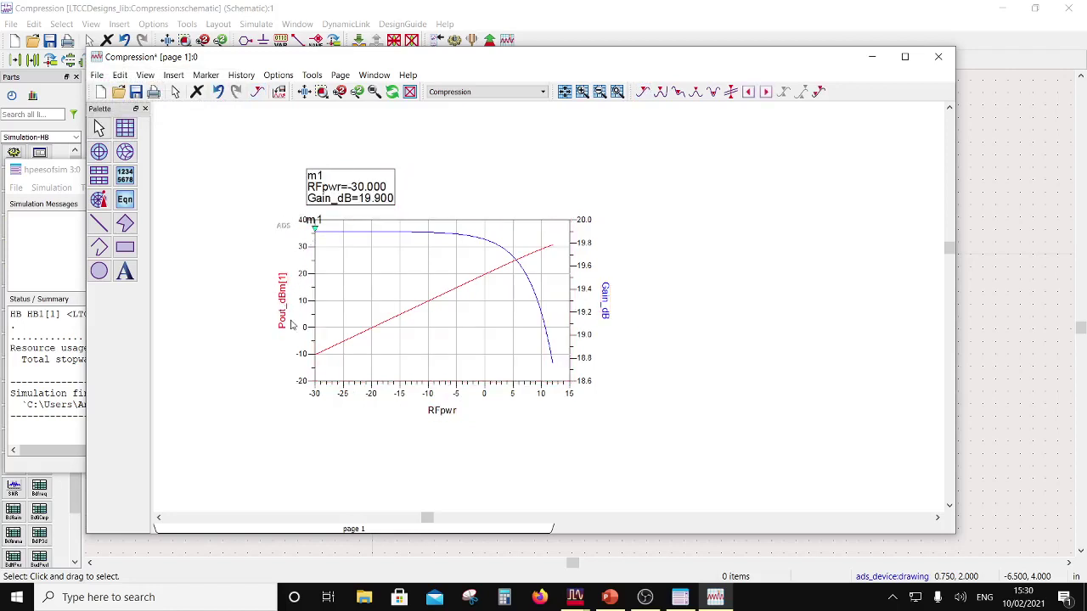
click(310, 48)
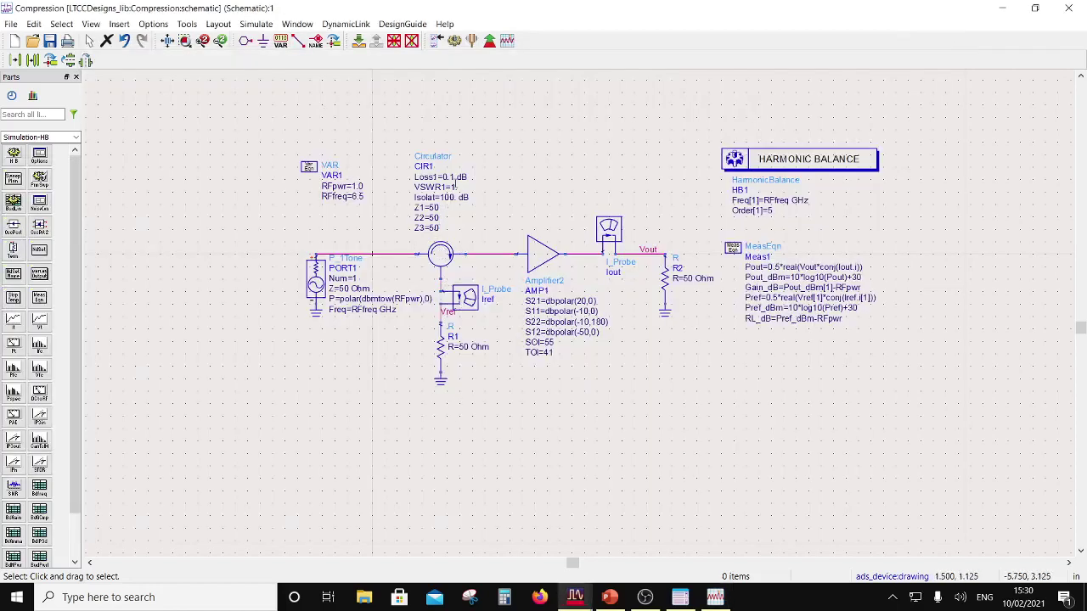
click(715, 597)
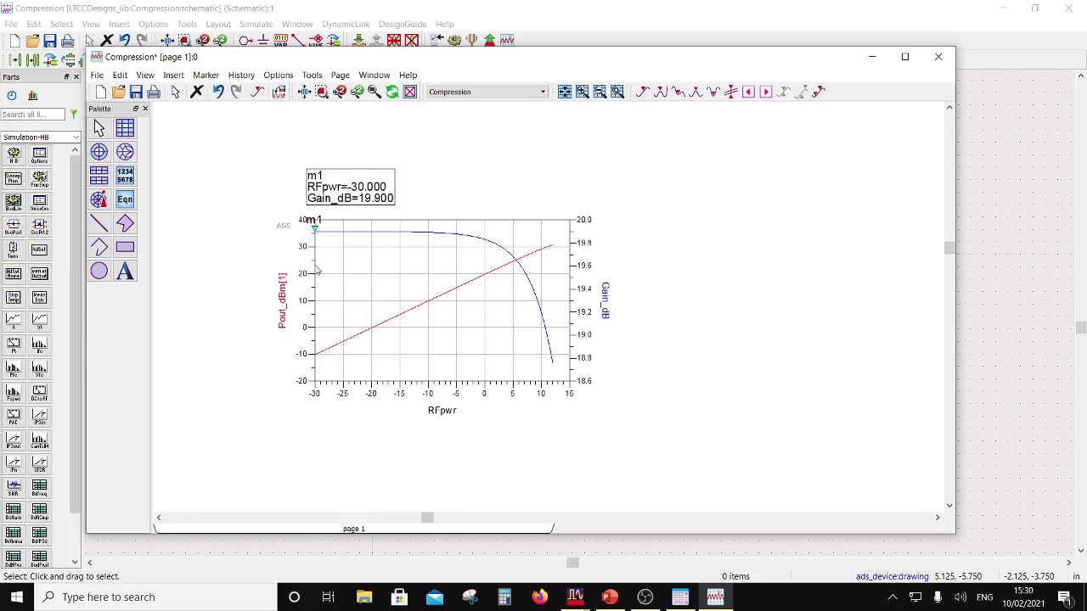
Step marker m1 to RFpwr=11.200, where Gain_dB reads 18.962.
key(Right)
key(Right)
key(Right)
key(Right)
key(Right)
key(Right)
key(Right)
key(Right)
key(Right)
key(Right)
key(Right)
key(Right)
key(Right)
key(Right)
key(Right)
key(Right)
key(Right)
key(Right)
key(Right)
key(Right)
key(Right)
key(Right)
key(Right)
key(Right)
key(Right)
key(Right)
key(Right)
key(Right)
key(Right)
key(Right)
key(Right)
key(Right)
key(Right)
key(Right)
key(Right)
key(Right)
key(Right)
key(Right)
key(Right)
key(Right)
key(Right)
key(Right)
key(Right)
key(Right)
key(Right)
key(Right)
key(Right)
key(Right)
key(Right)
key(Right)
key(Right)
key(Right)
key(Right)
key(Right)
key(Right)
key(Right)
key(Right)
key(Right)
key(Right)
key(Right)
key(Right)
key(Right)
key(Right)
key(Right)
key(Right)
key(Right)
key(Right)
key(Right)
key(Right)
key(Right)
key(Right)
key(Right)
key(Right)
key(Right)
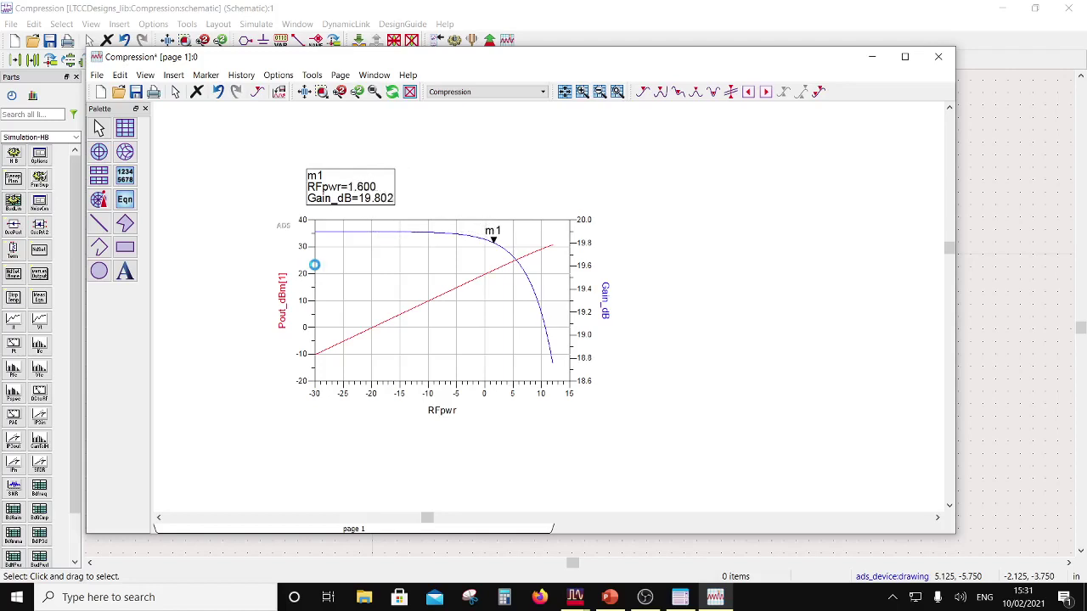
key(Right)
key(Right)
key(Right)
key(Right)
key(Right)
key(Right)
key(Right)
key(Right)
key(Right)
key(Right)
key(Right)
key(Right)
key(Right)
key(Right)
key(Right)
key(Right)
key(Right)
key(Right)
key(Right)
key(Right)
key(Left)
key(Left)
key(Left)
key(Left)
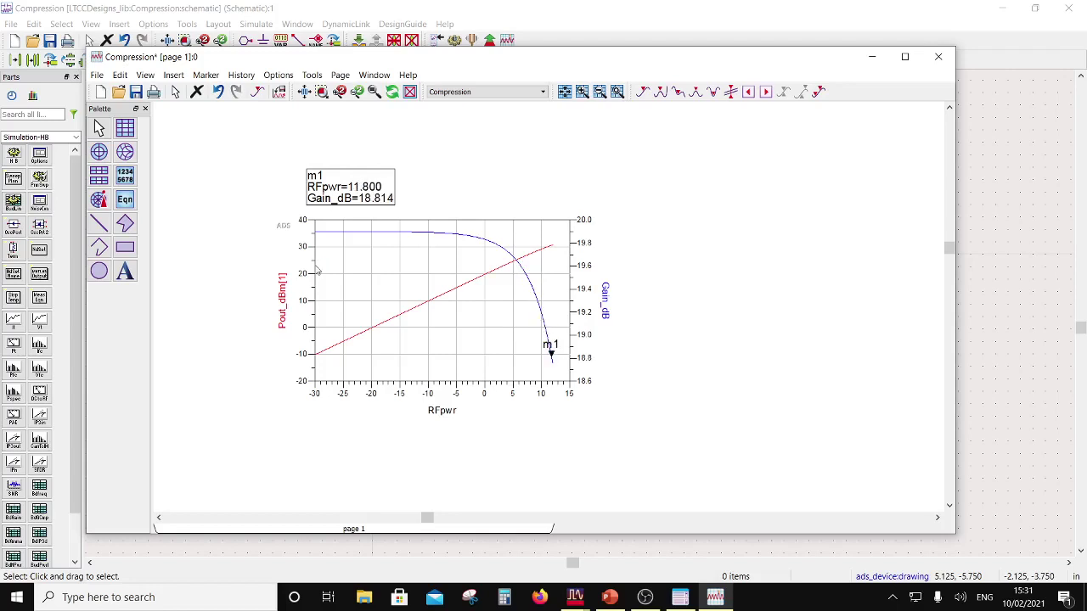
key(Left)
key(Right)
mouse_move(549, 338)
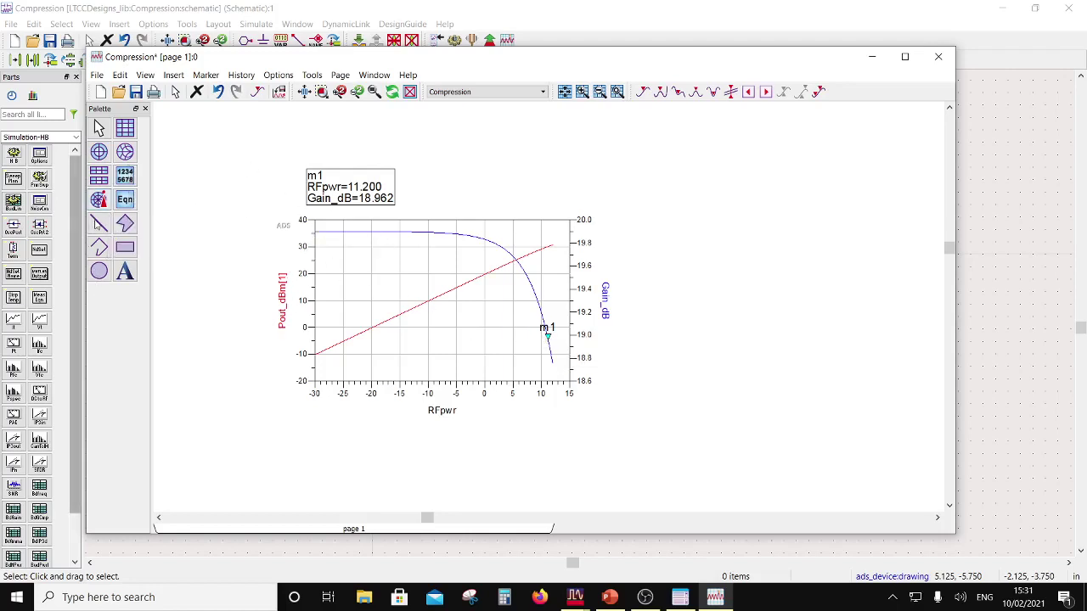
Draw a horizontal line from marker m1's gain level to the plot's left edge.
click(99, 223)
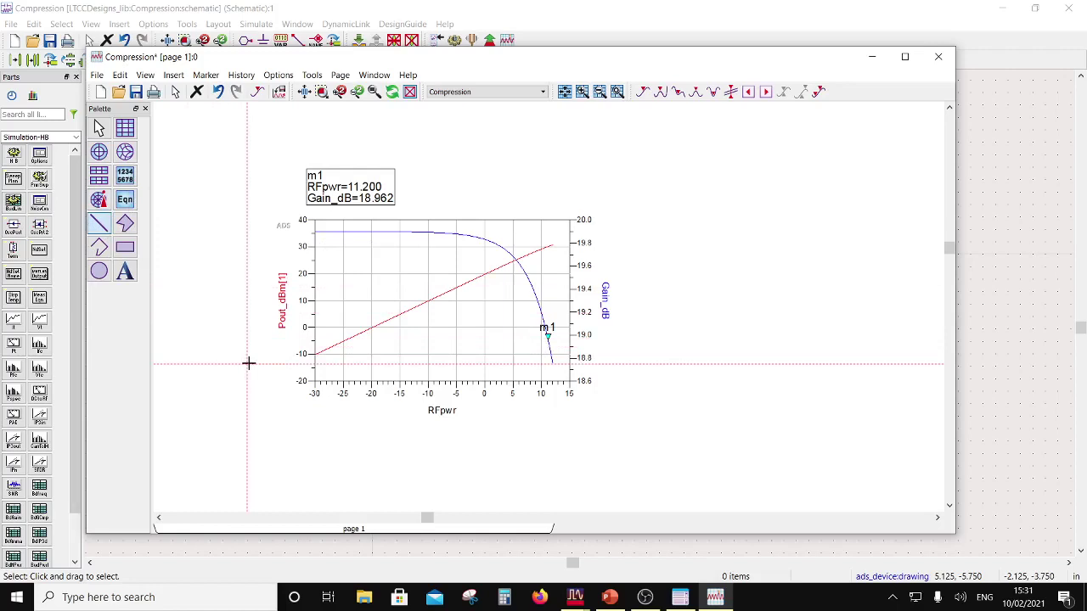
click(569, 341)
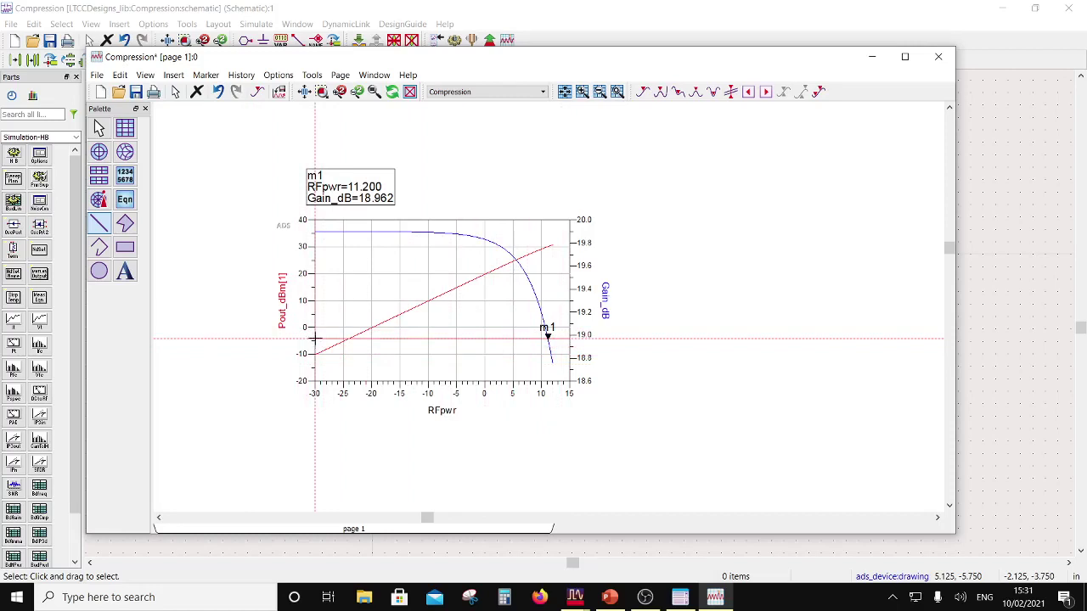
click(315, 339)
Style the reference line blue, 2.5 points thick, and dotted.
double_click(402, 340)
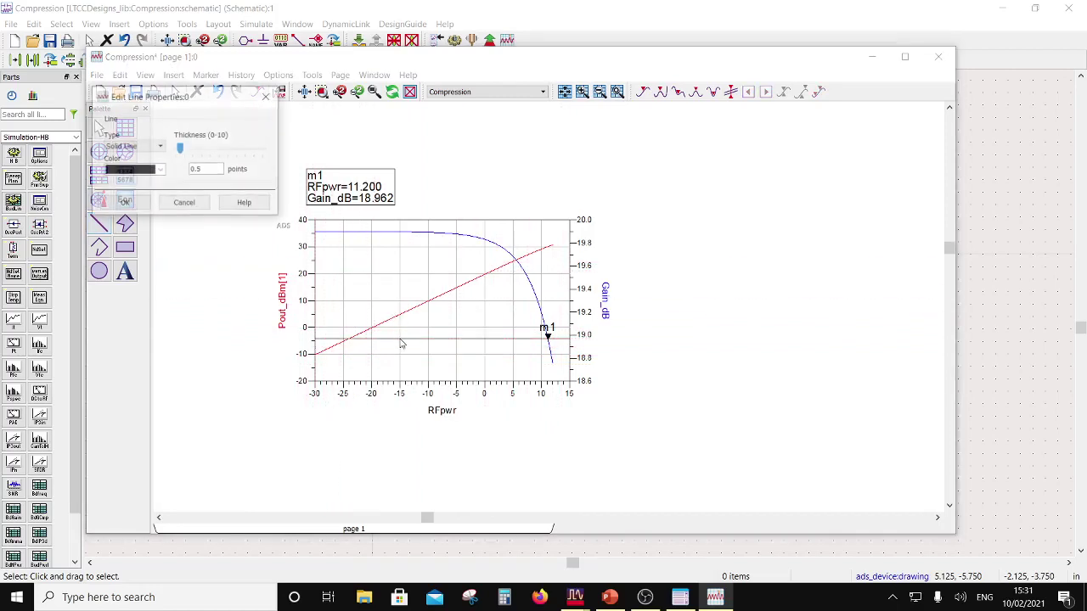
click(160, 170)
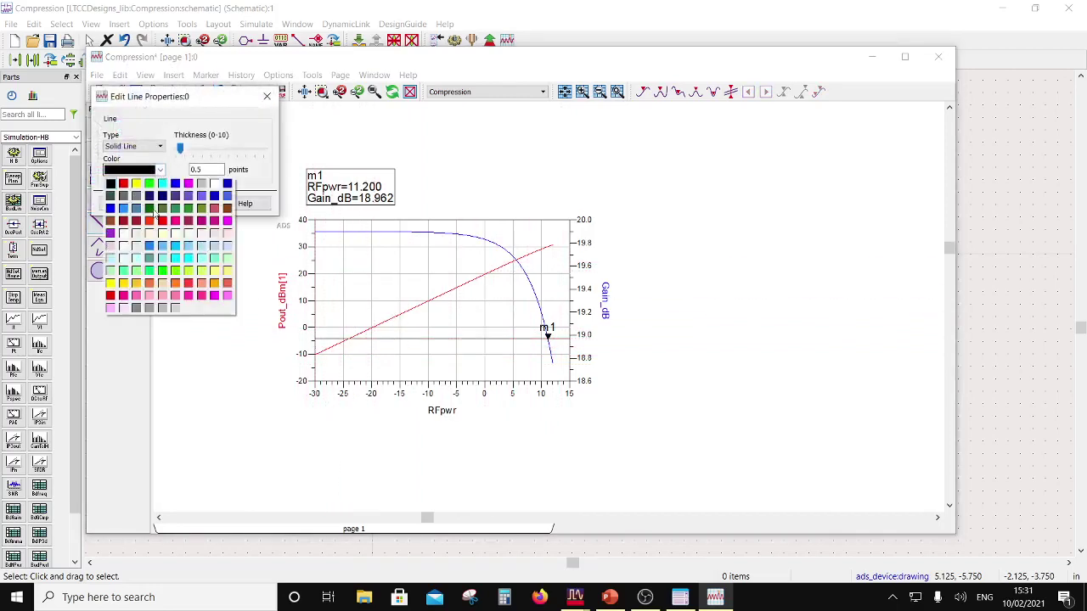
click(123, 208)
click(221, 150)
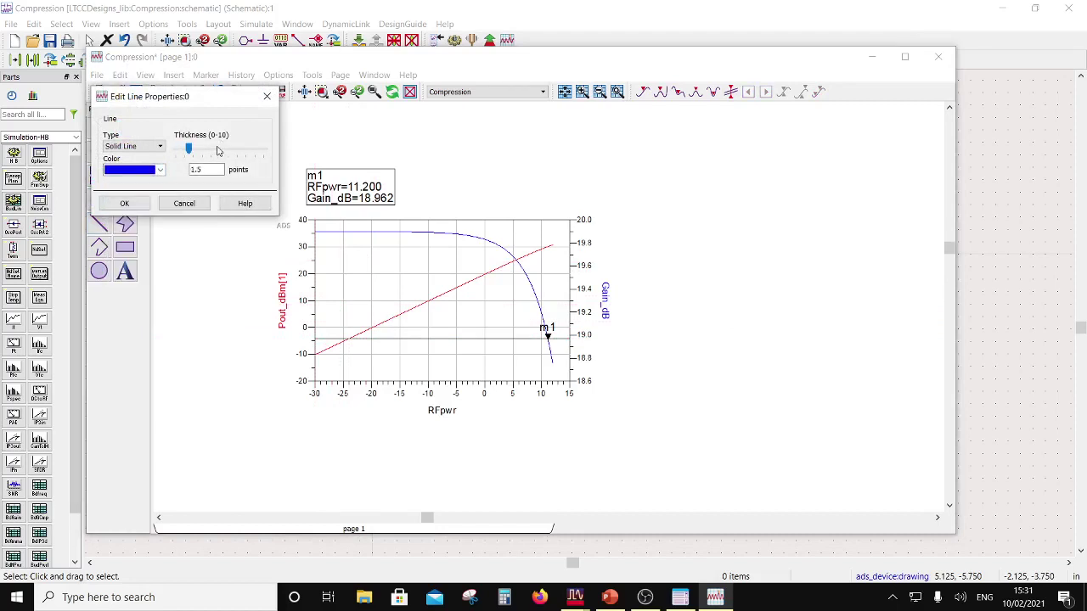
click(221, 150)
click(159, 148)
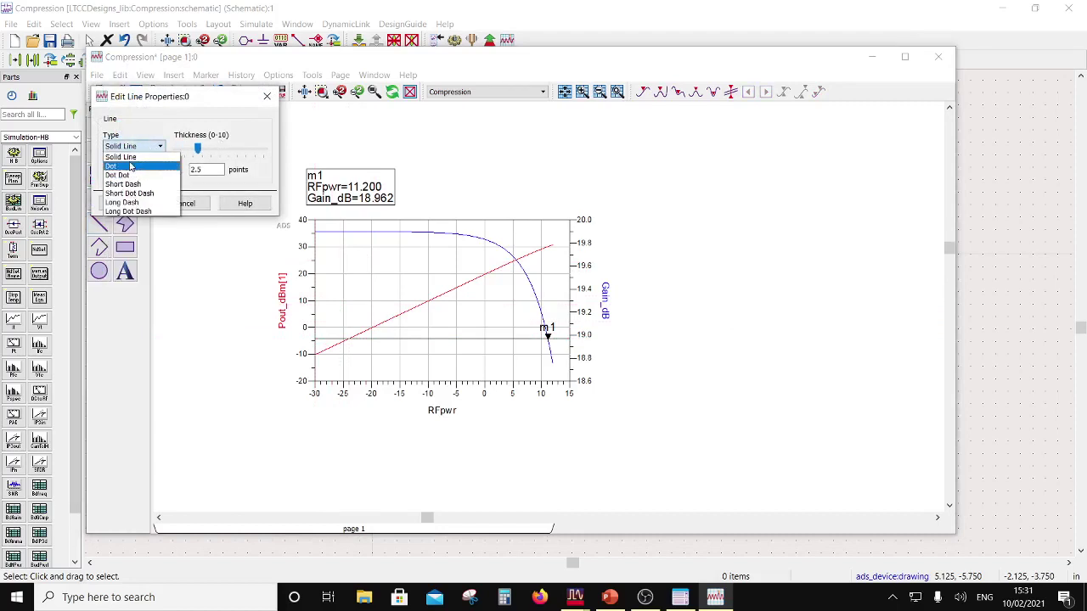
click(119, 166)
click(124, 204)
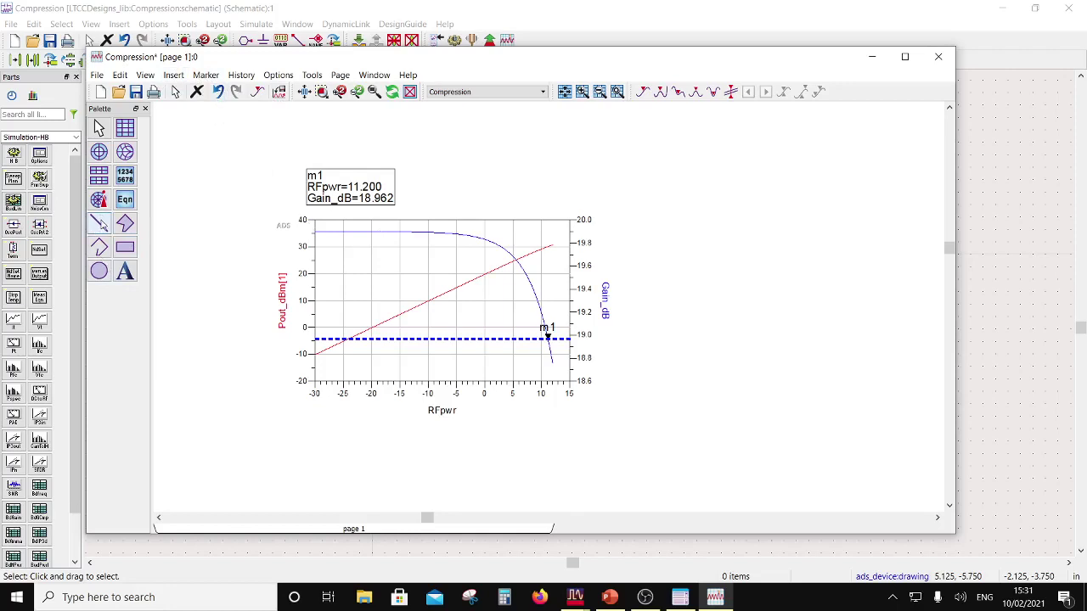
click(98, 223)
right_click(625, 150)
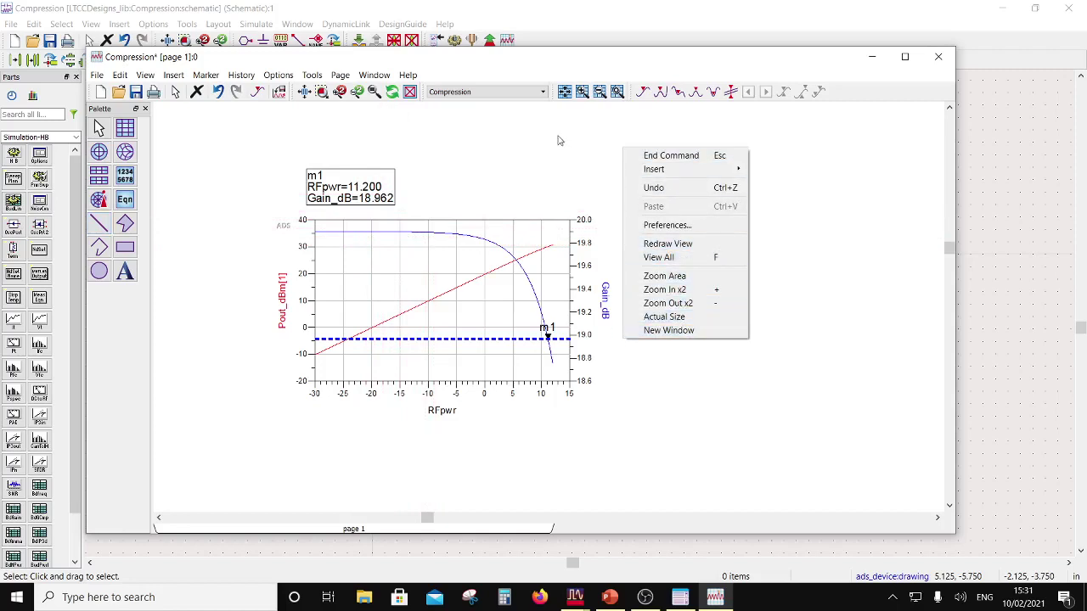
Set Snap Grid Distance to 0.0625 and Snap Grid per Display Grid to 1 in Preferences.
click(652, 224)
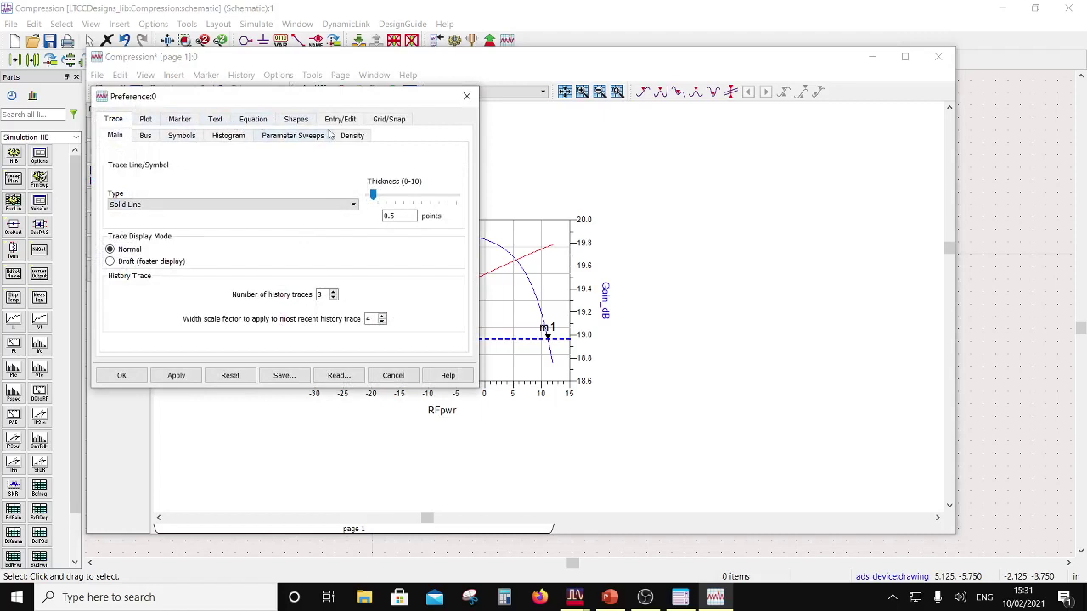
click(389, 119)
drag(268, 232, 257, 232)
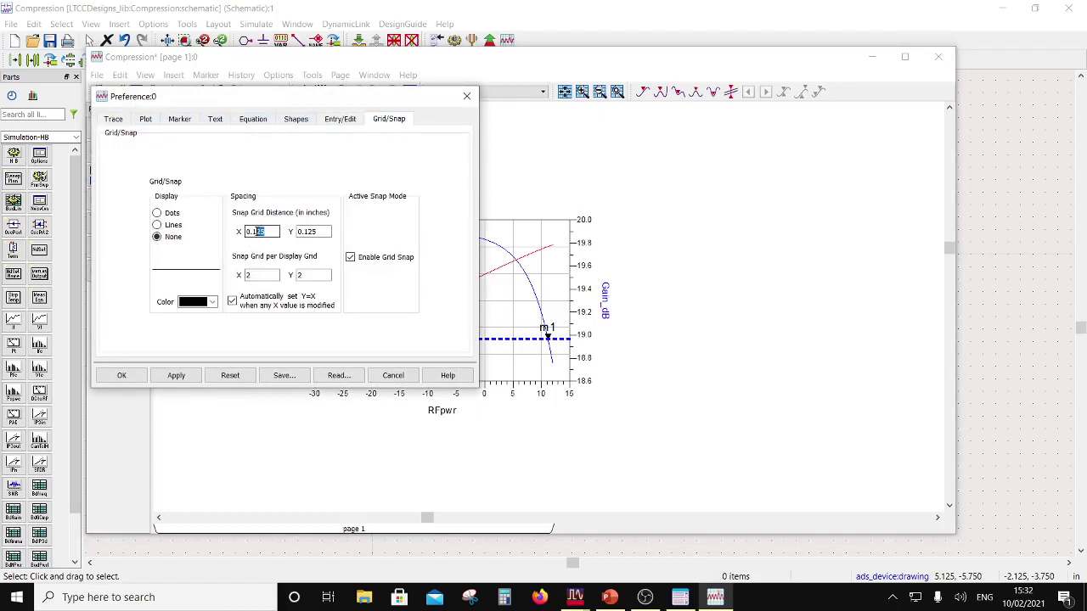
text(0.06)
double_click(268, 276)
text(1)
click(276, 376)
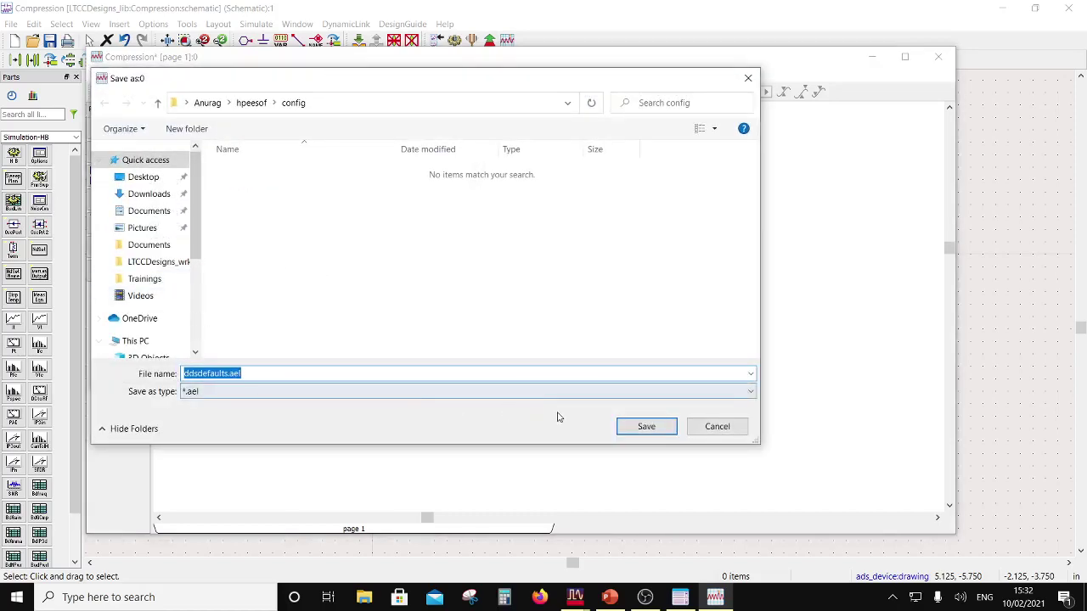
click(710, 427)
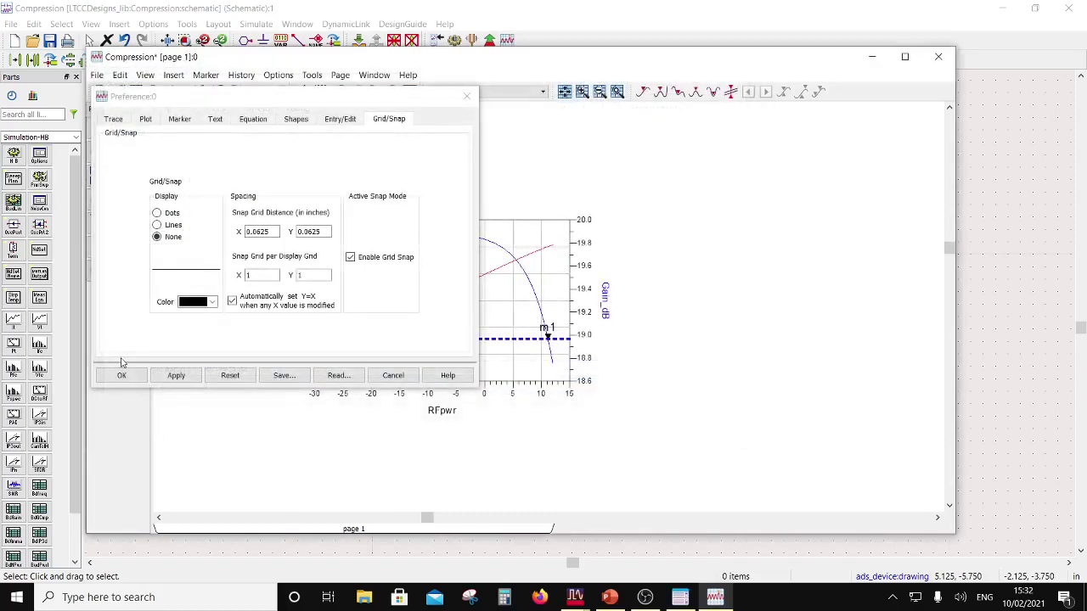
click(121, 374)
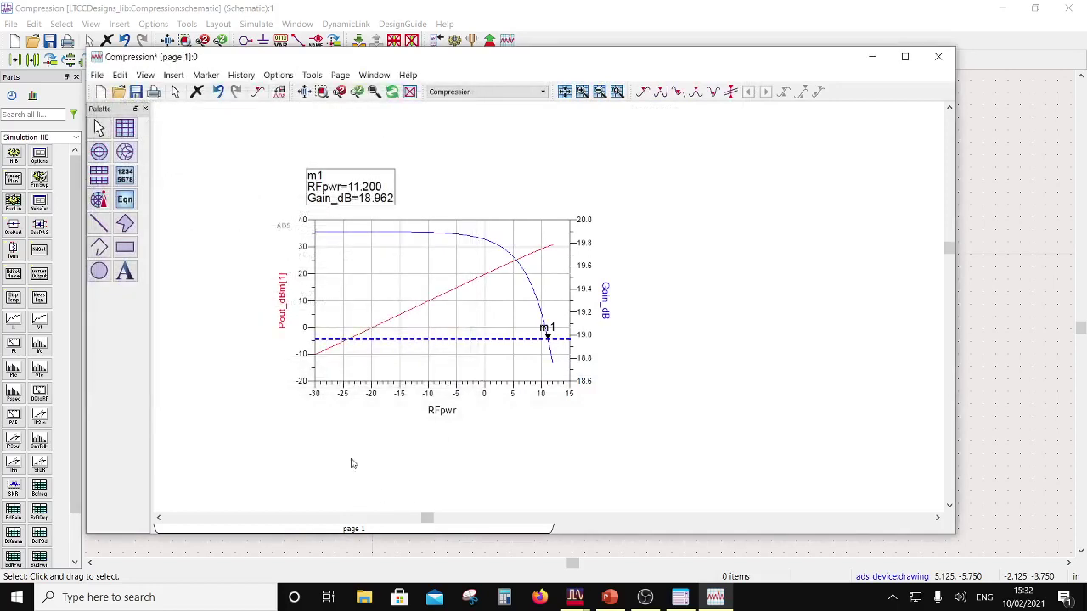
Draw a vertical line up from the dotted gain line, positioned near RFpwr −26.
click(99, 222)
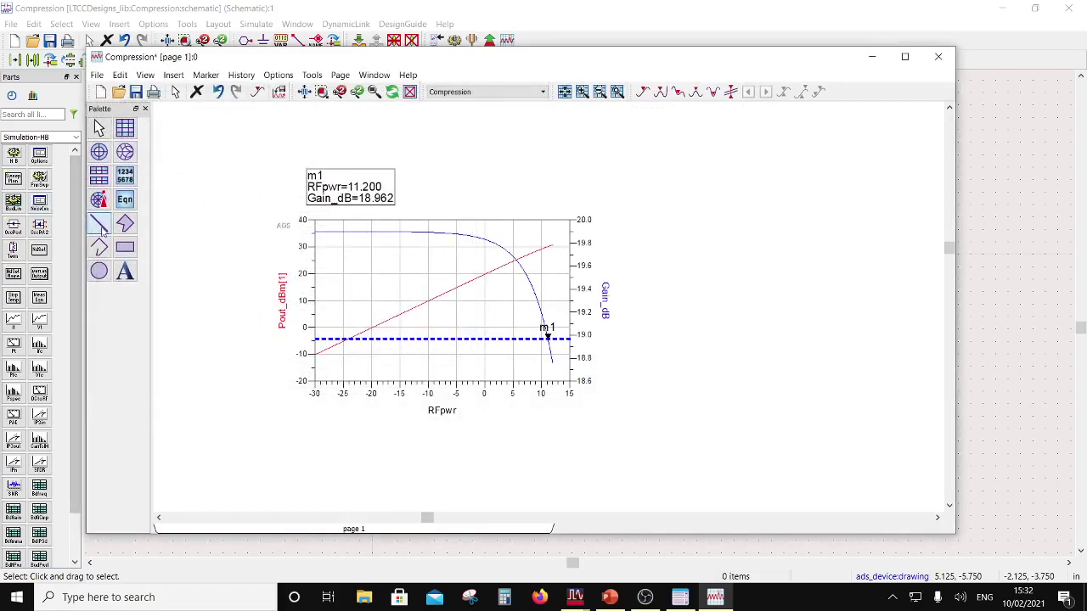
click(355, 231)
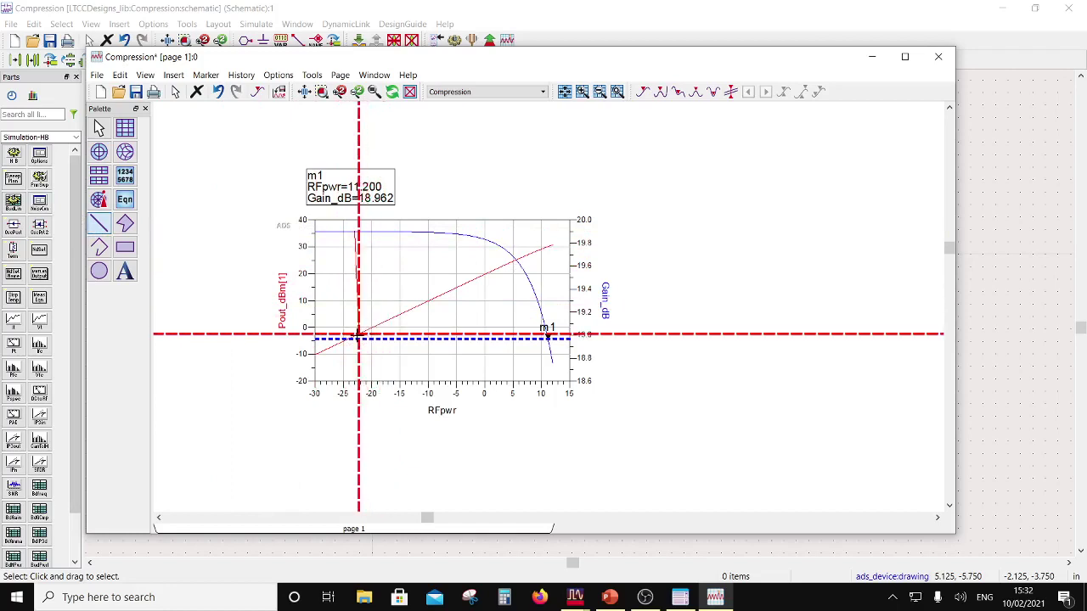
click(355, 338)
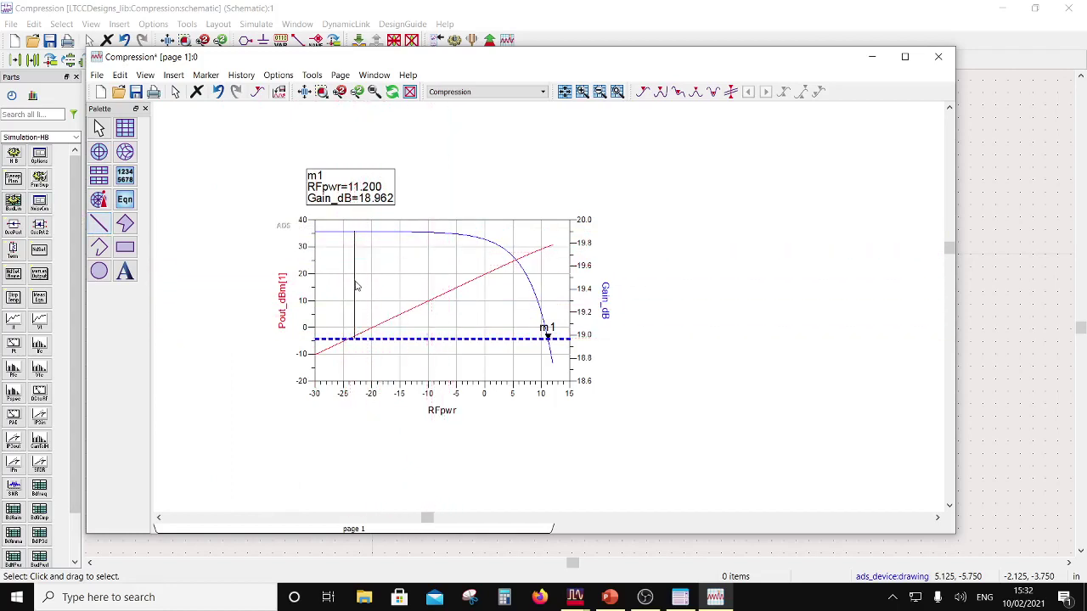
drag(357, 287, 338, 286)
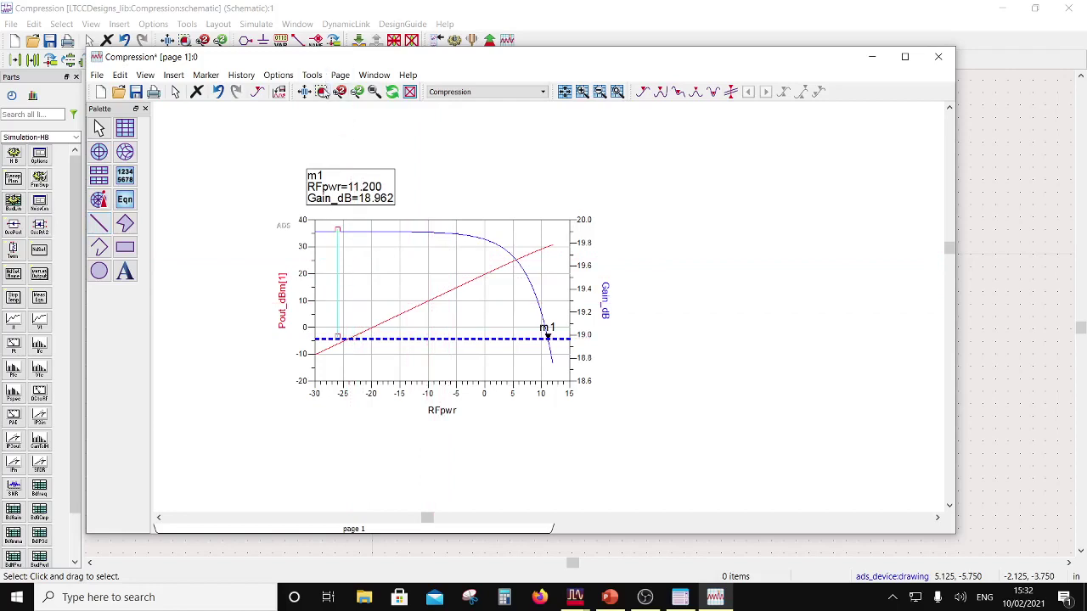
Make the vertical line red with 2.5-point thickness.
double_click(337, 250)
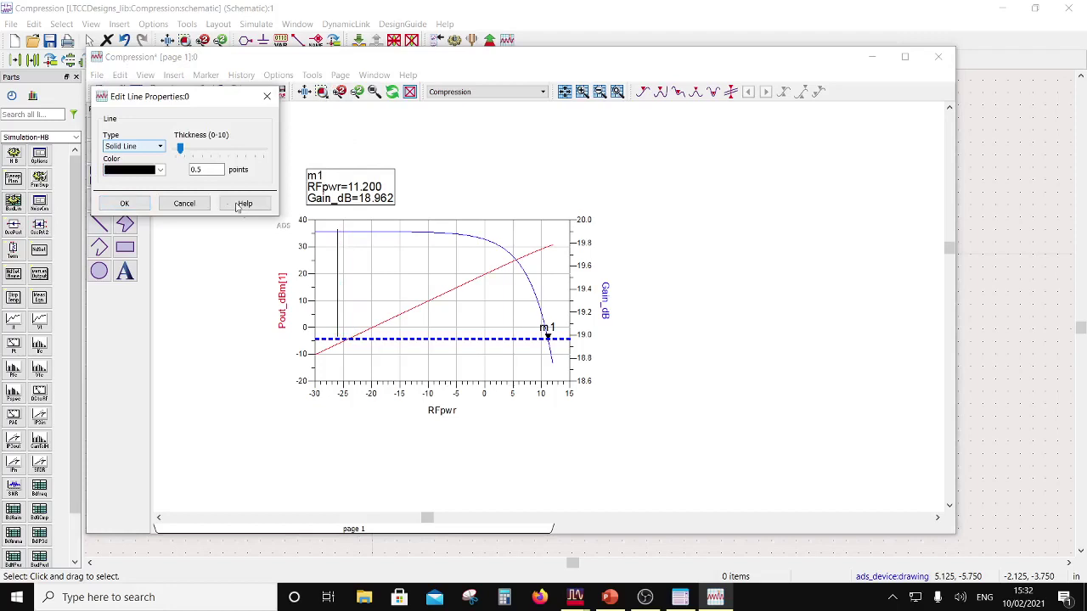
click(160, 169)
click(123, 183)
drag(180, 147, 198, 148)
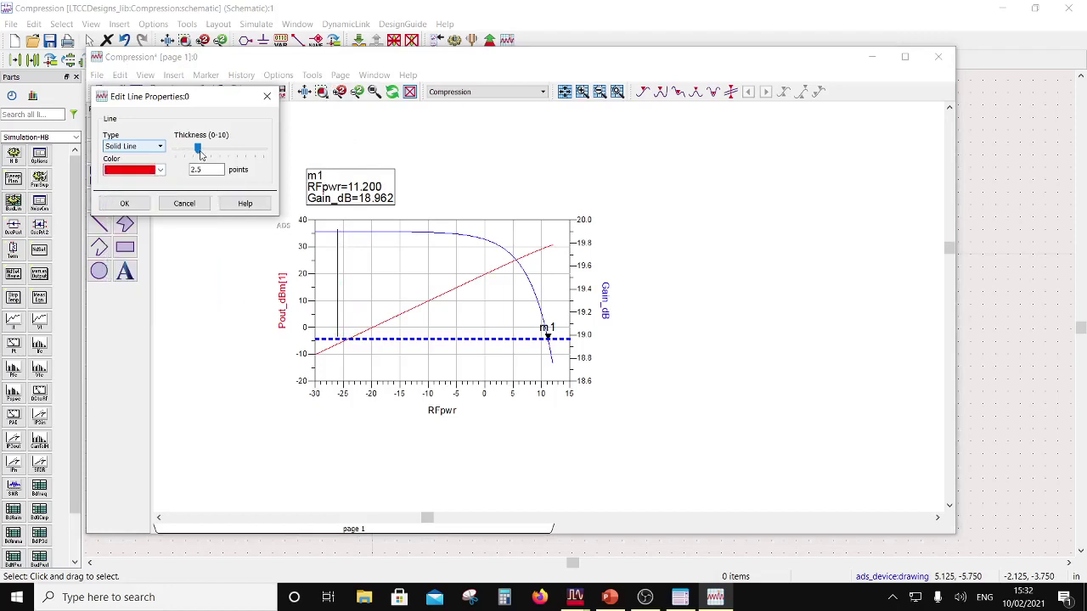
click(128, 205)
click(512, 172)
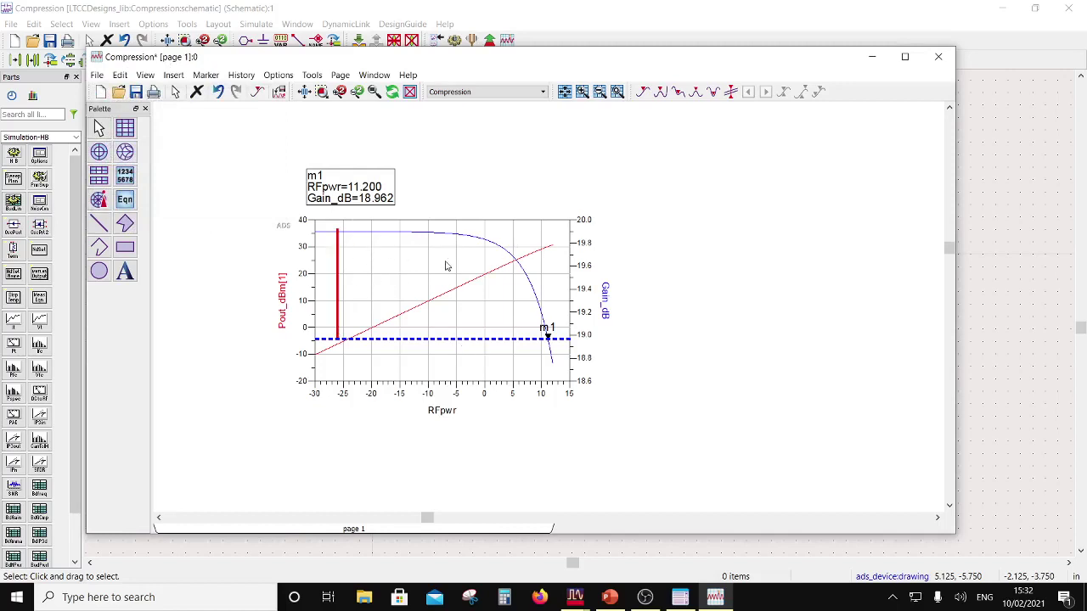
Thicken the blue Gain_dB trace to 1.5 points.
double_click(350, 231)
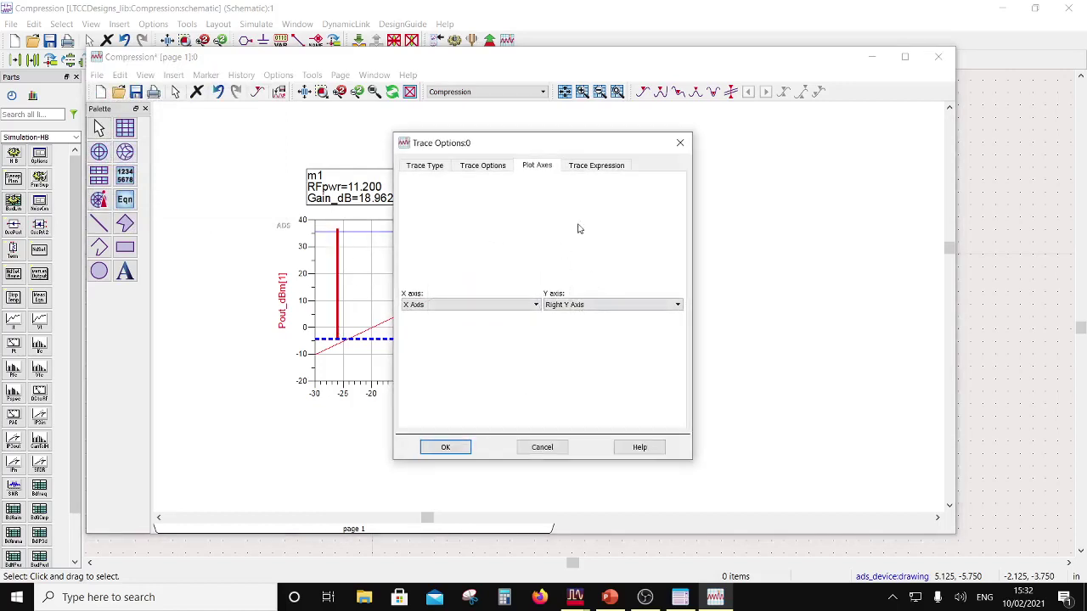
click(482, 166)
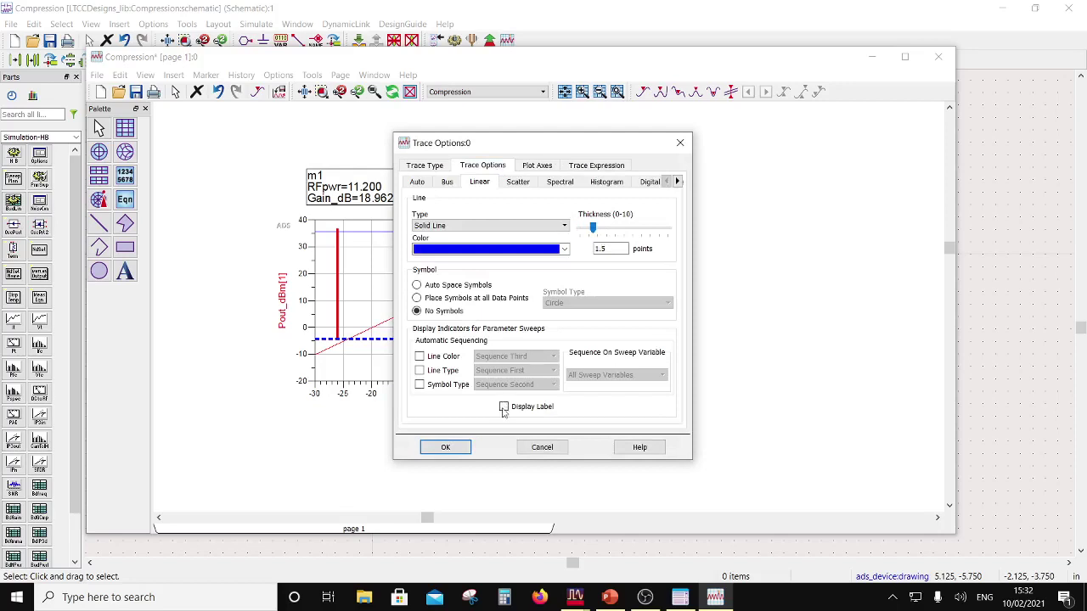
click(457, 447)
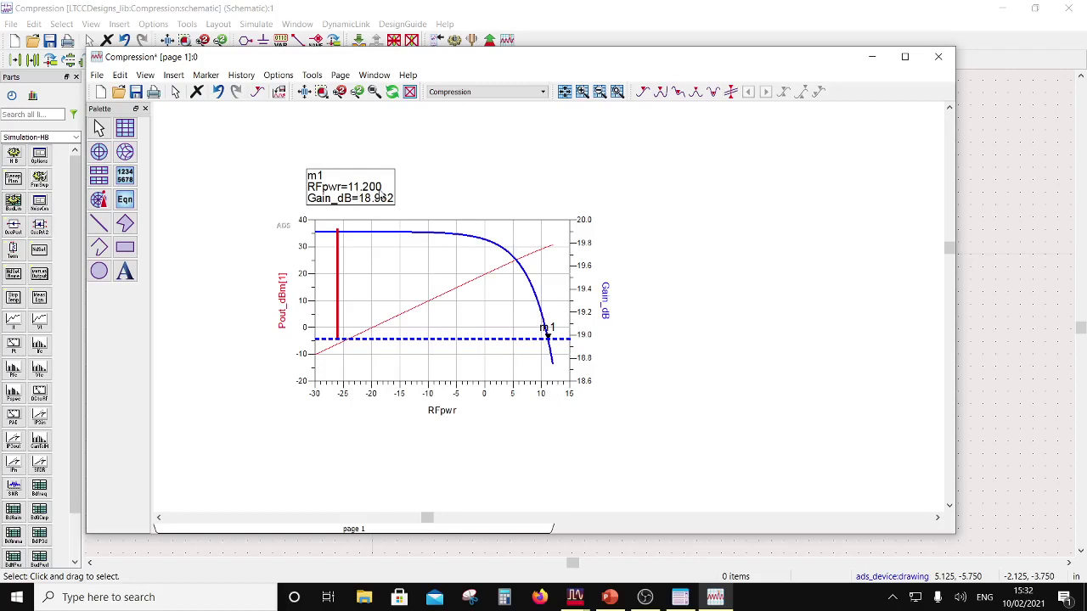
Thicken the red Pout_dBm trace to 1.5 points.
double_click(499, 272)
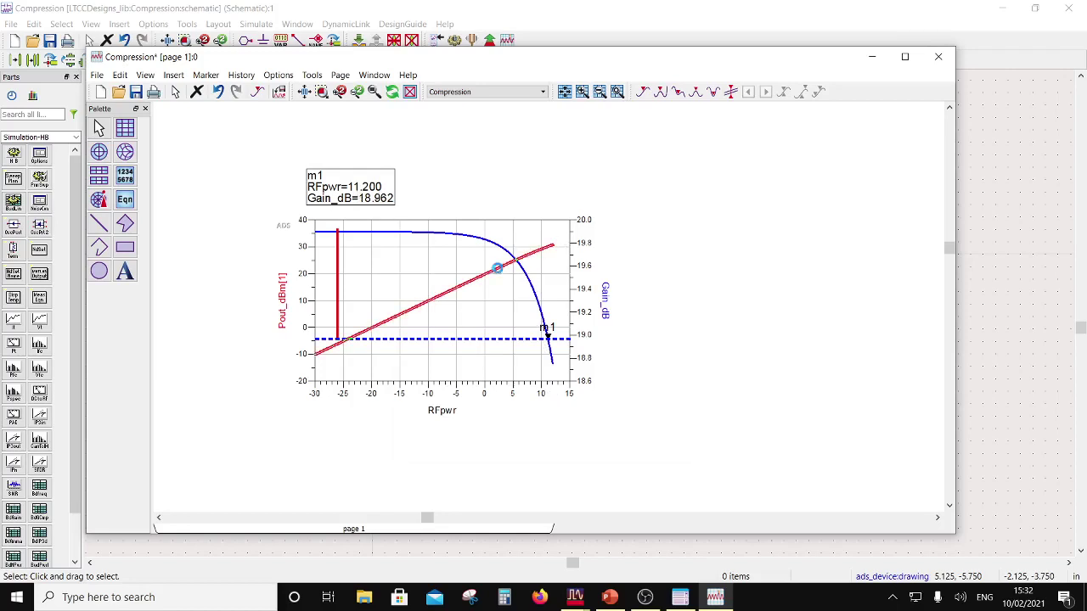
drag(444, 147, 665, 155)
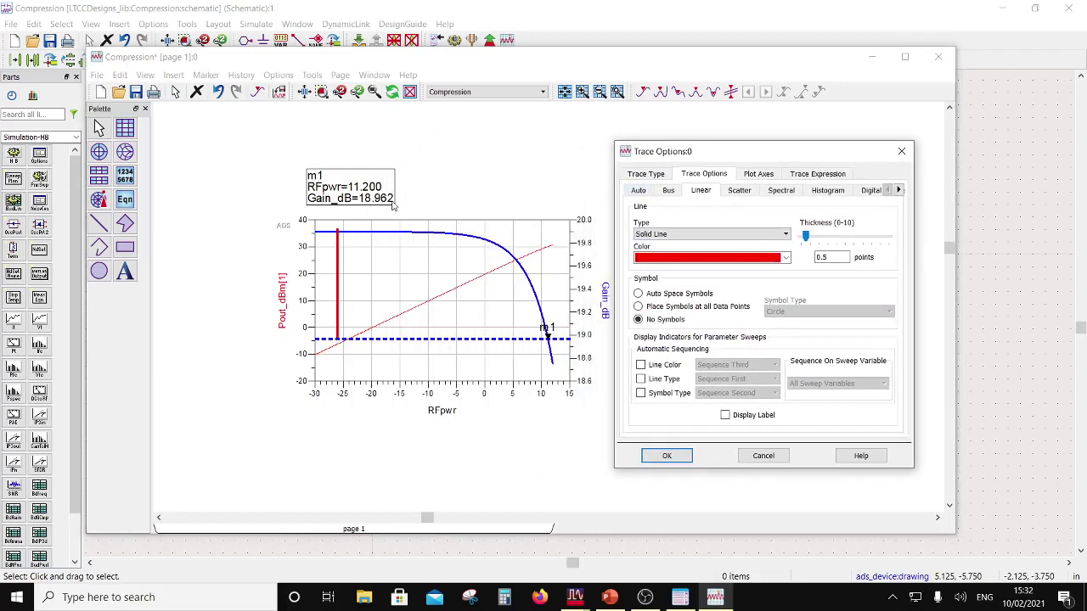
drag(805, 236, 817, 236)
click(666, 456)
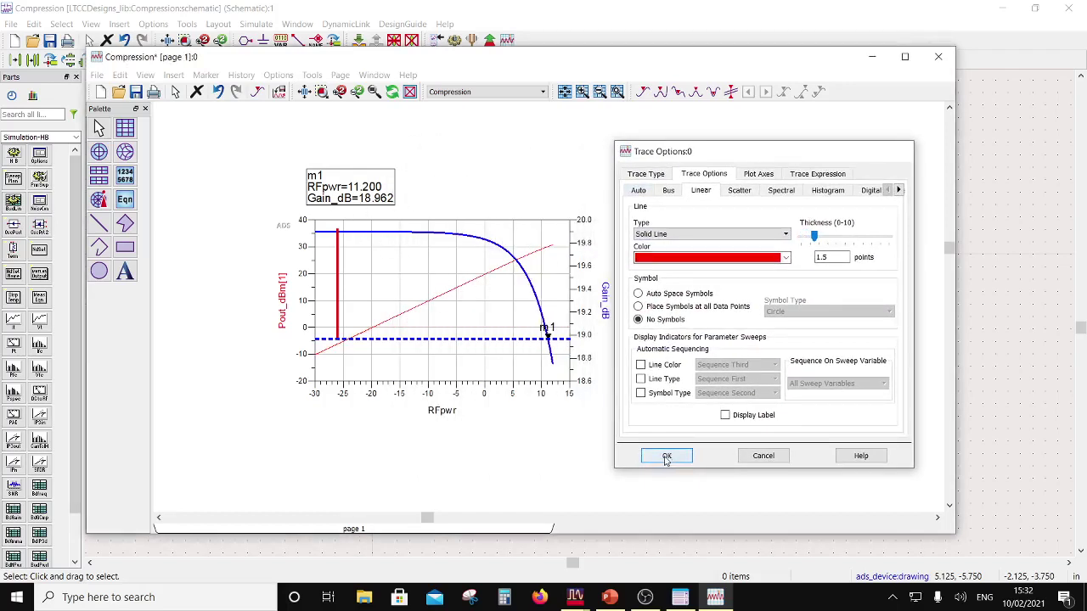
click(638, 194)
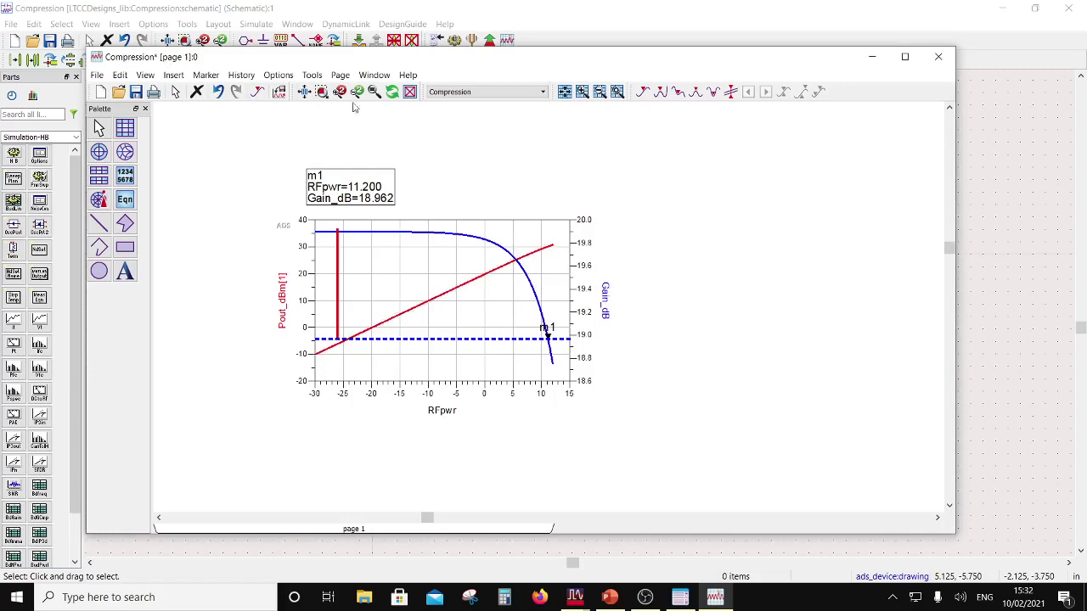
Place marker m2 at RFpwr 11.2 (Pout_dBm 30.162, Gain_dB 18.962), then return to the Compression schematic.
click(732, 92)
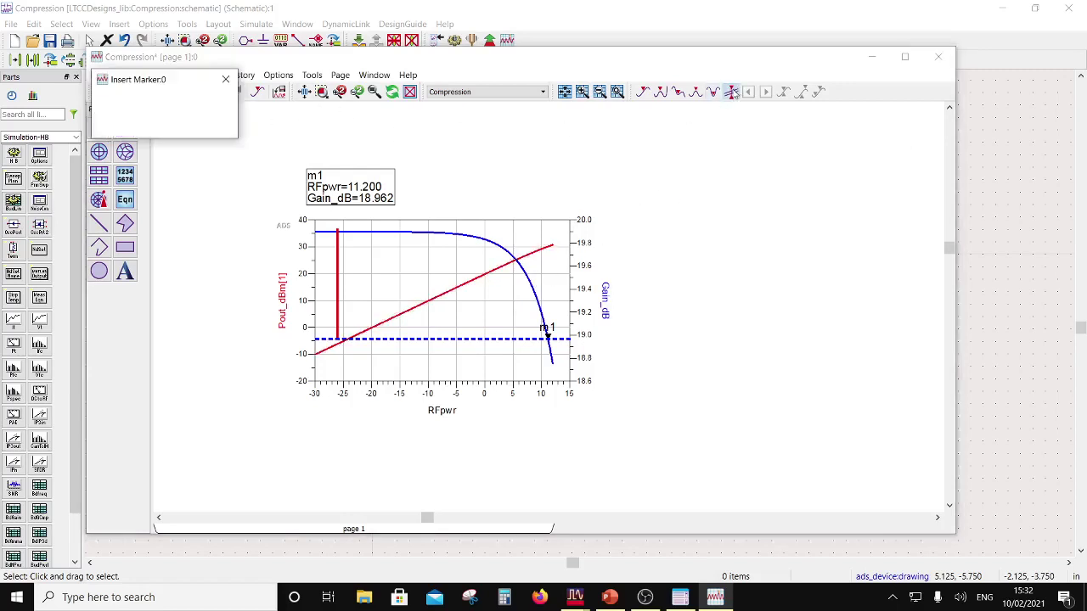
click(417, 233)
drag(422, 228, 423, 227)
drag(521, 222, 549, 224)
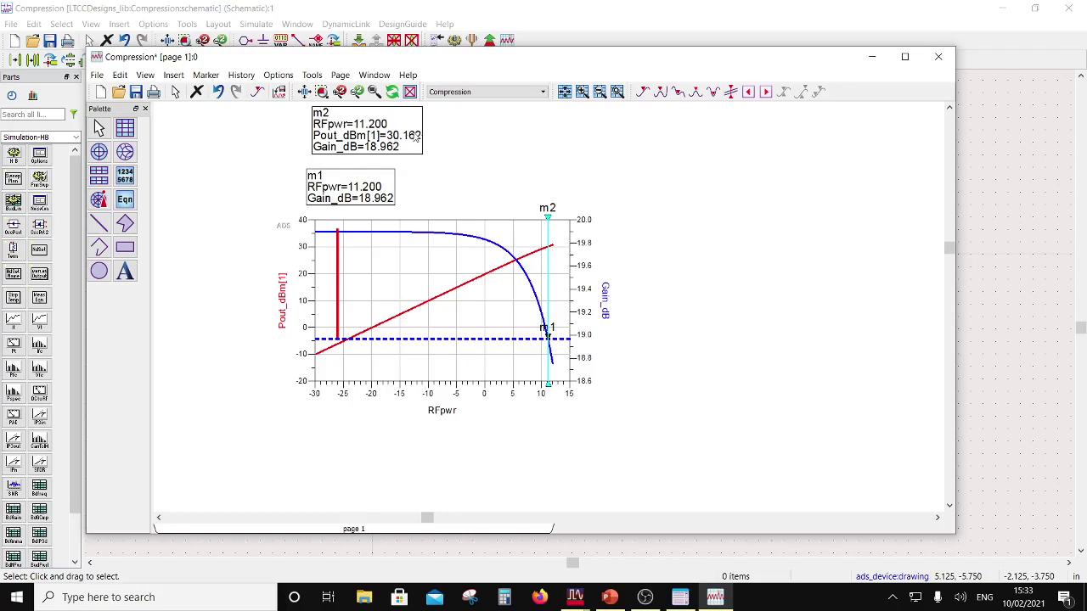
click(439, 14)
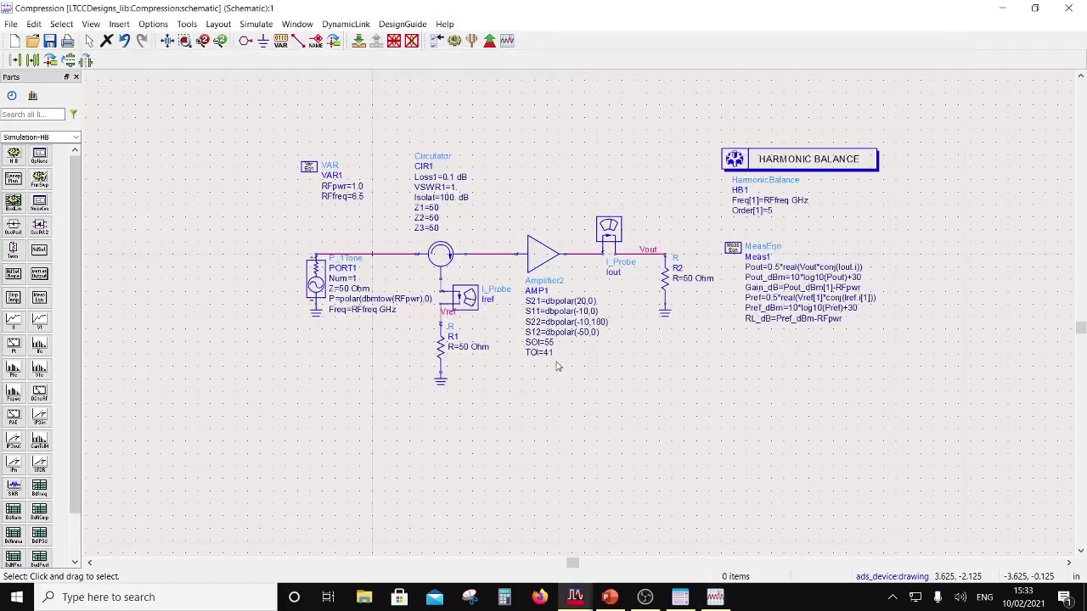
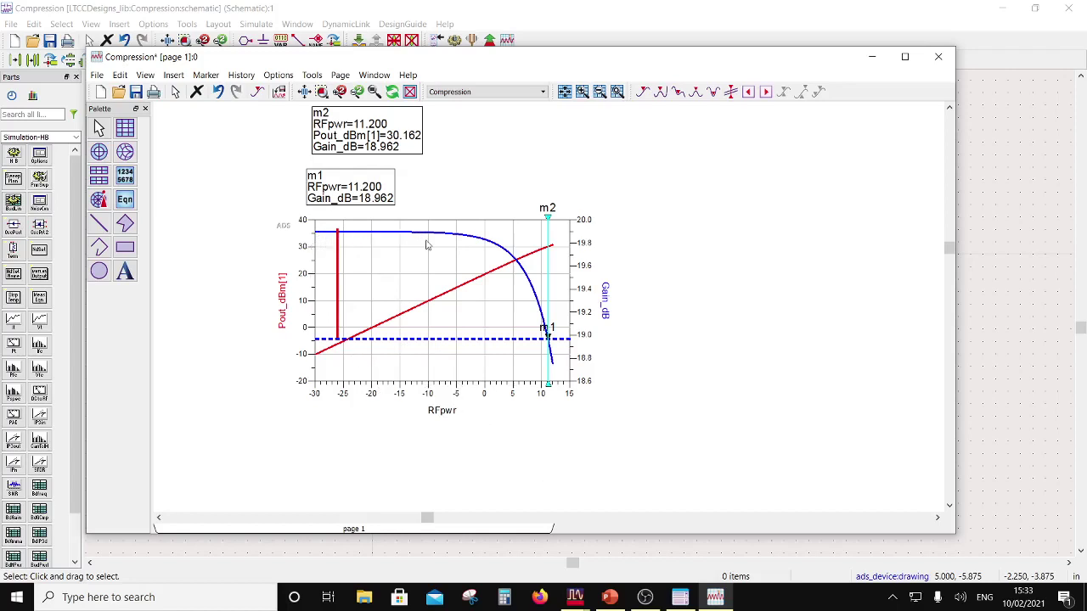
Add the RL_dB trace to the Pout and gain plot.
double_click(407, 284)
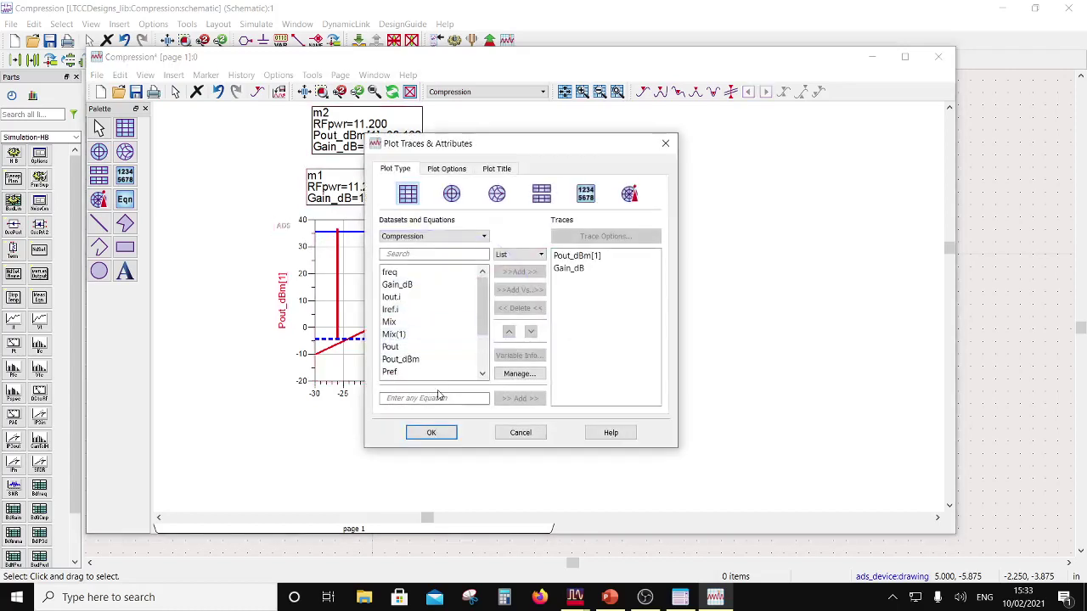
scroll(437, 310, down, 2)
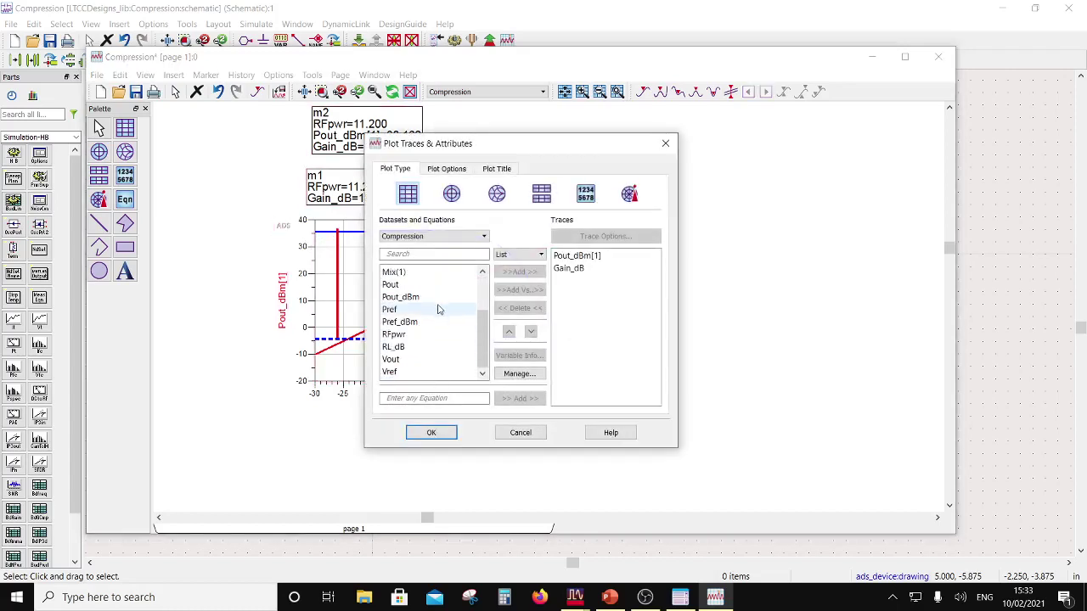
click(413, 347)
click(520, 271)
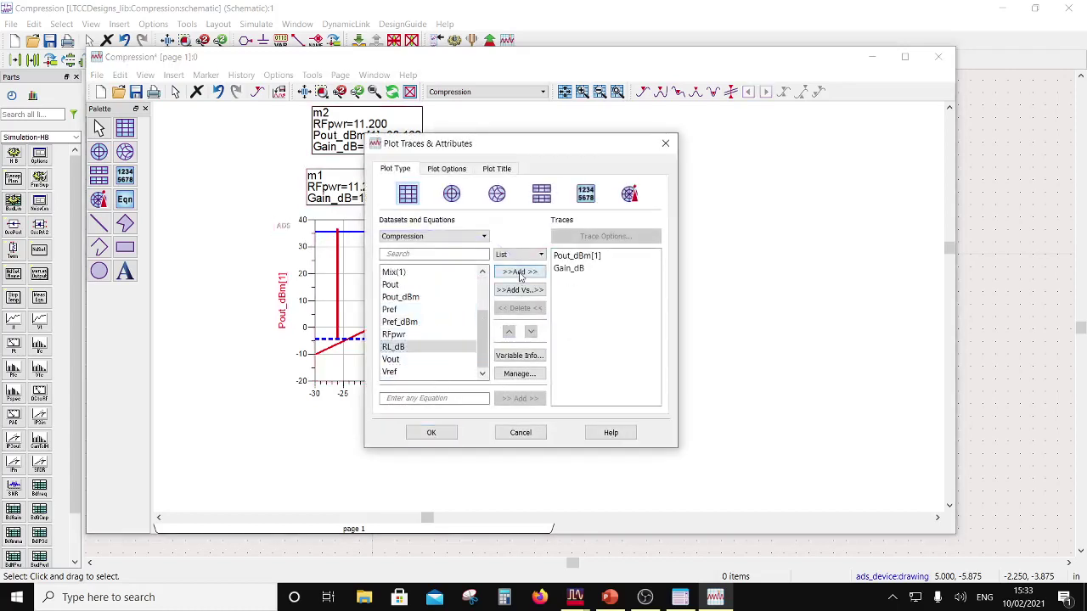
click(431, 433)
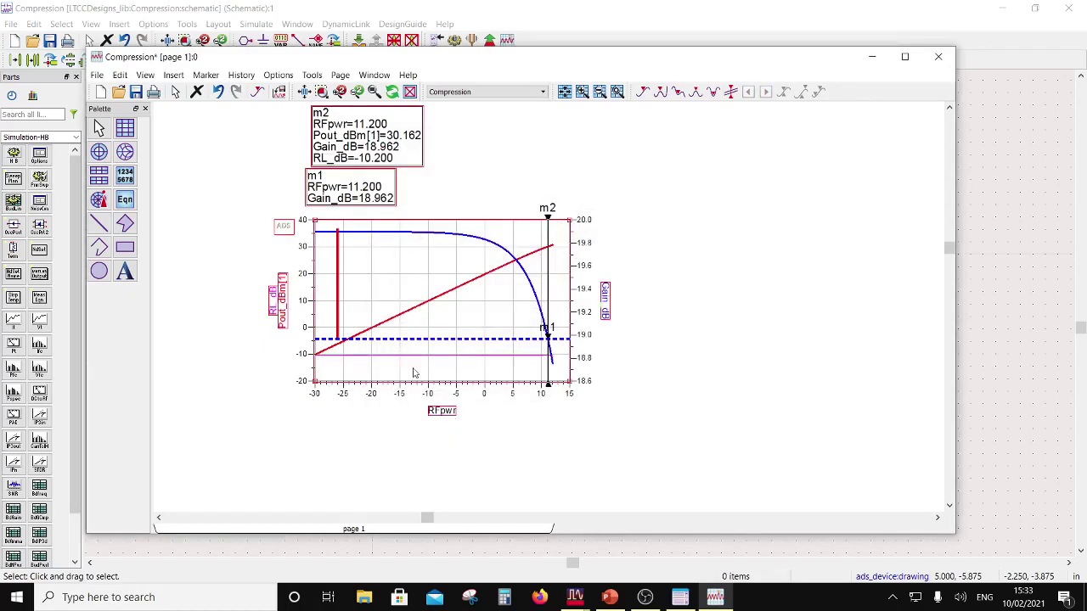
Style the RL_dB trace green at thickness 2.5 and move the m2 readout beside m1.
double_click(409, 354)
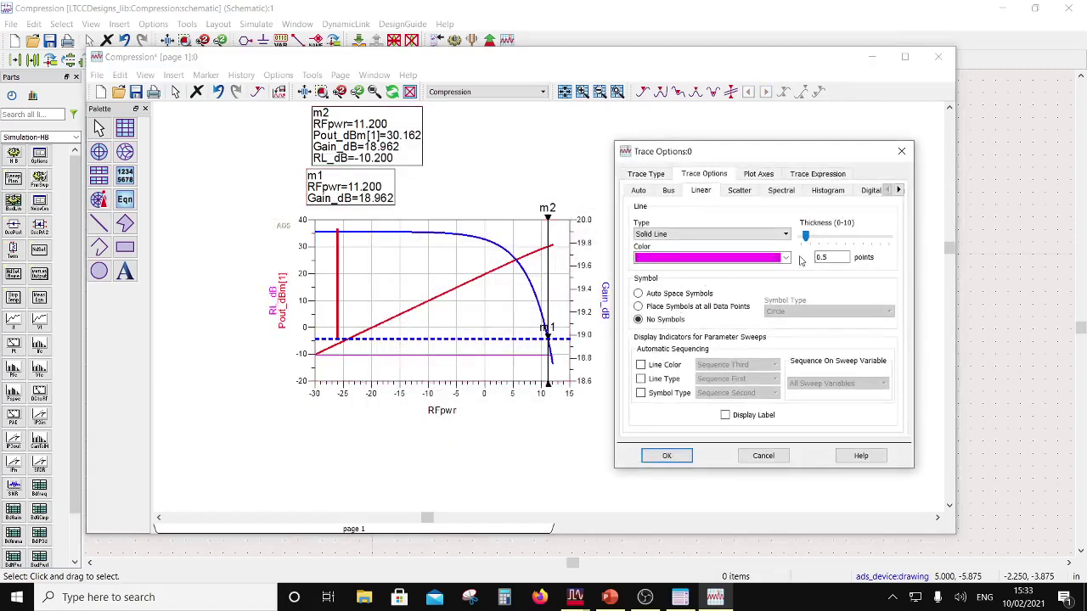
click(835, 241)
click(786, 259)
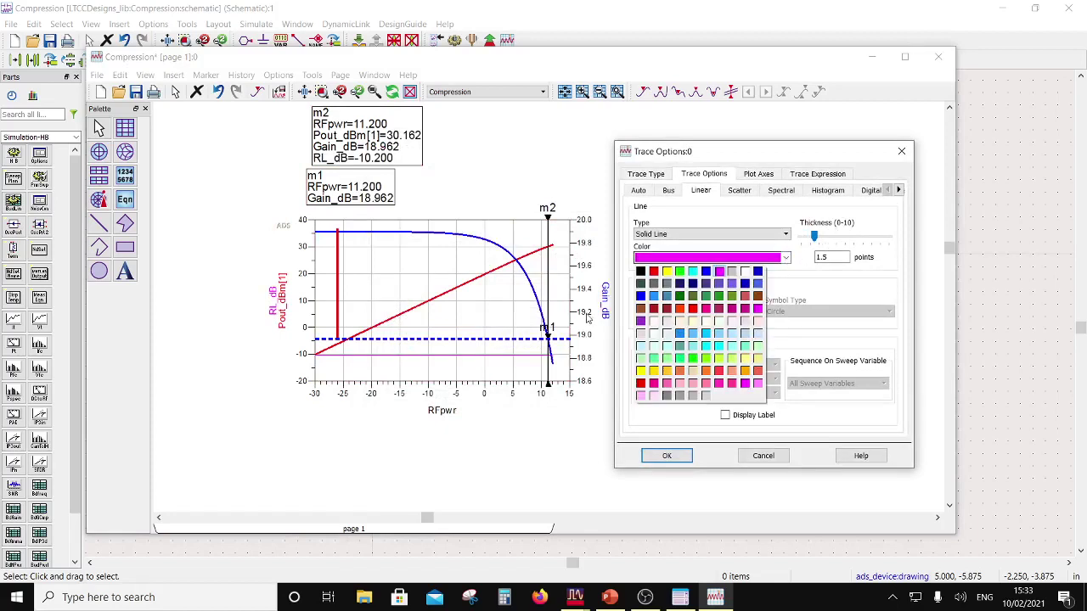
click(687, 307)
click(832, 241)
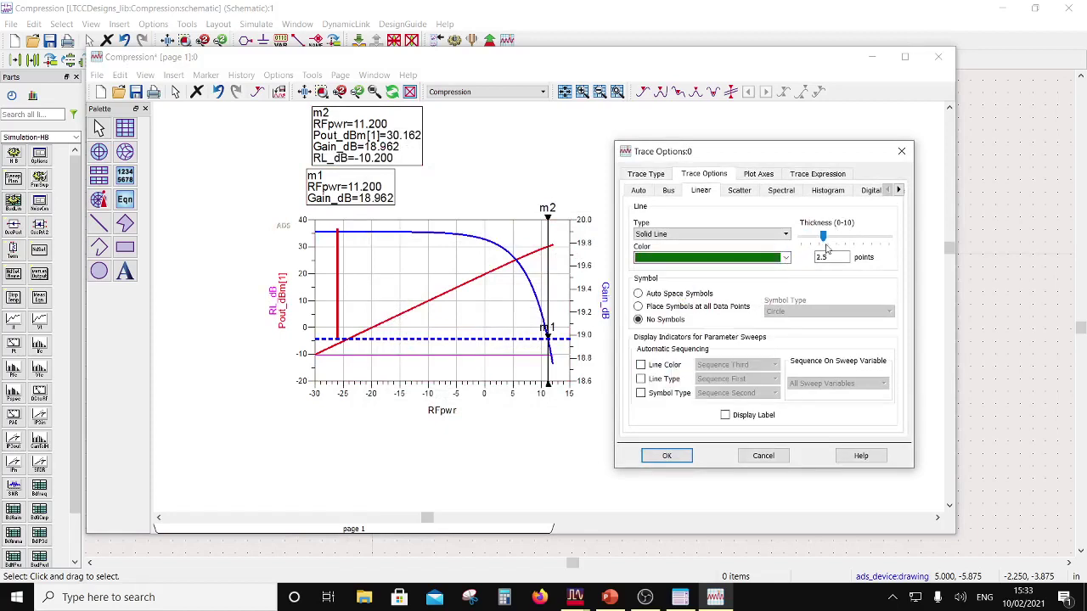
click(666, 456)
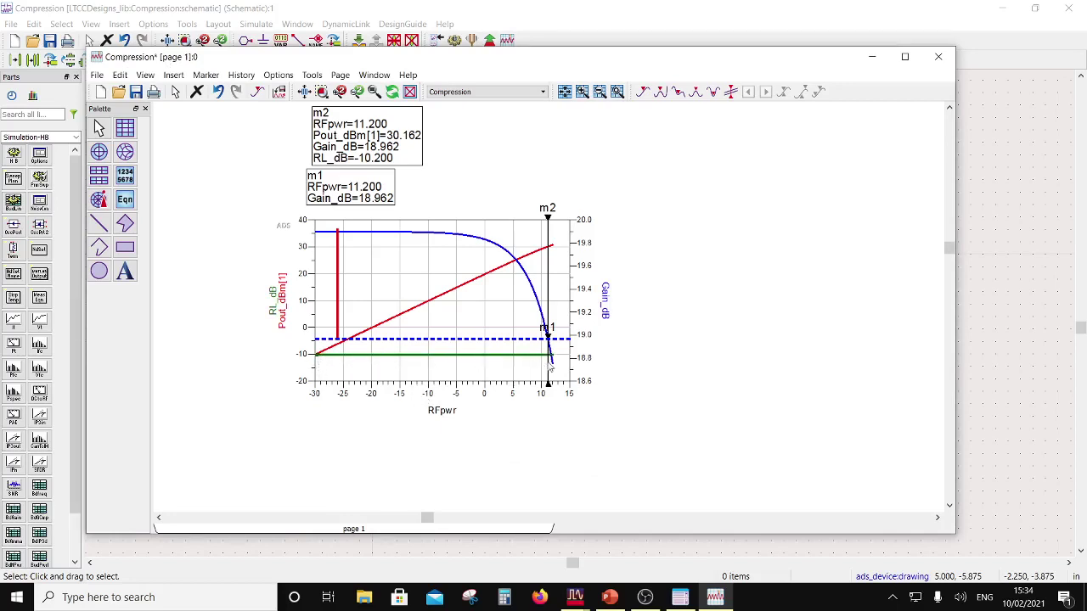
mouse_move(552, 367)
drag(363, 161, 448, 195)
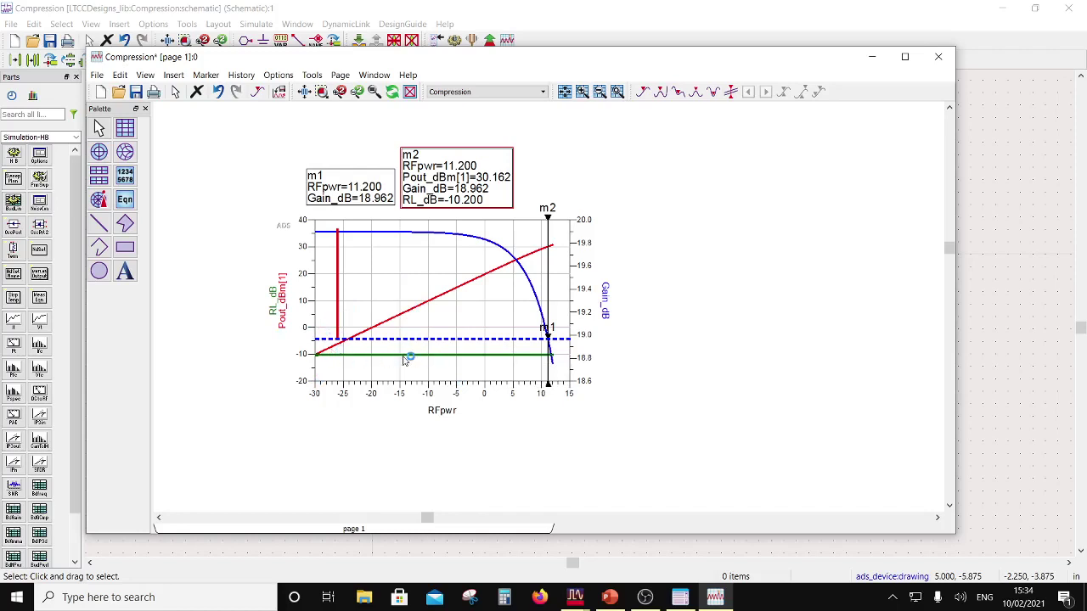
Place a new rectangular plot showing the phase of Vout's fundamental tone.
click(125, 127)
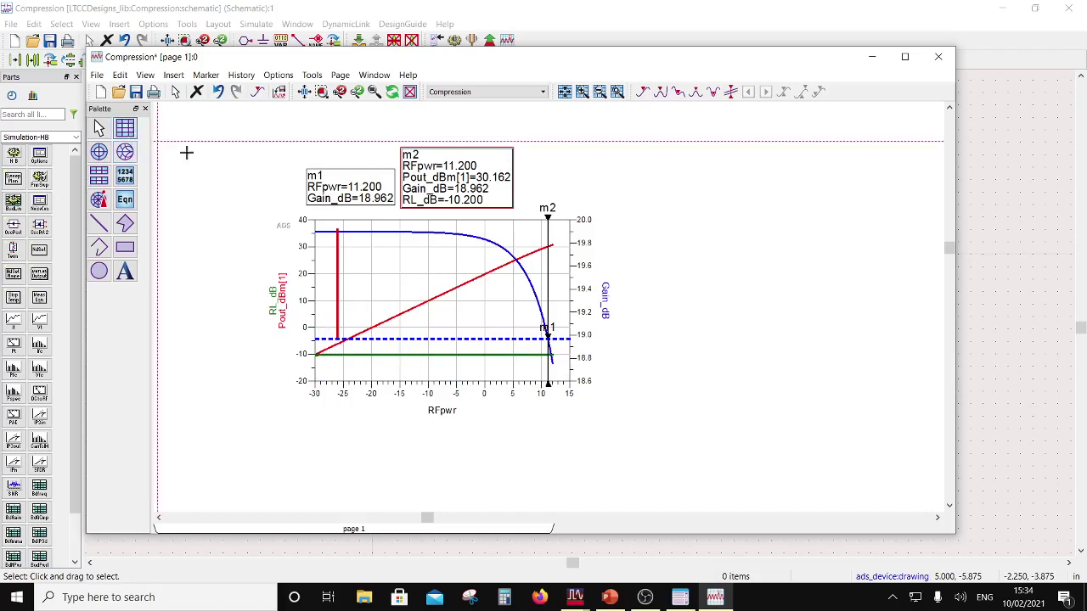
click(641, 223)
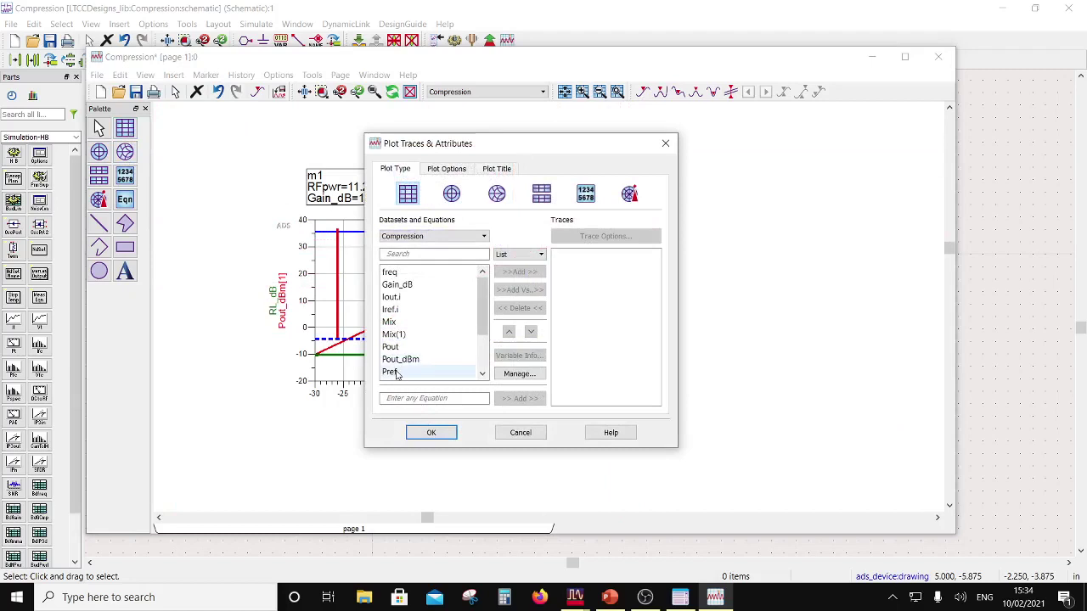
scroll(450, 327, down, 2)
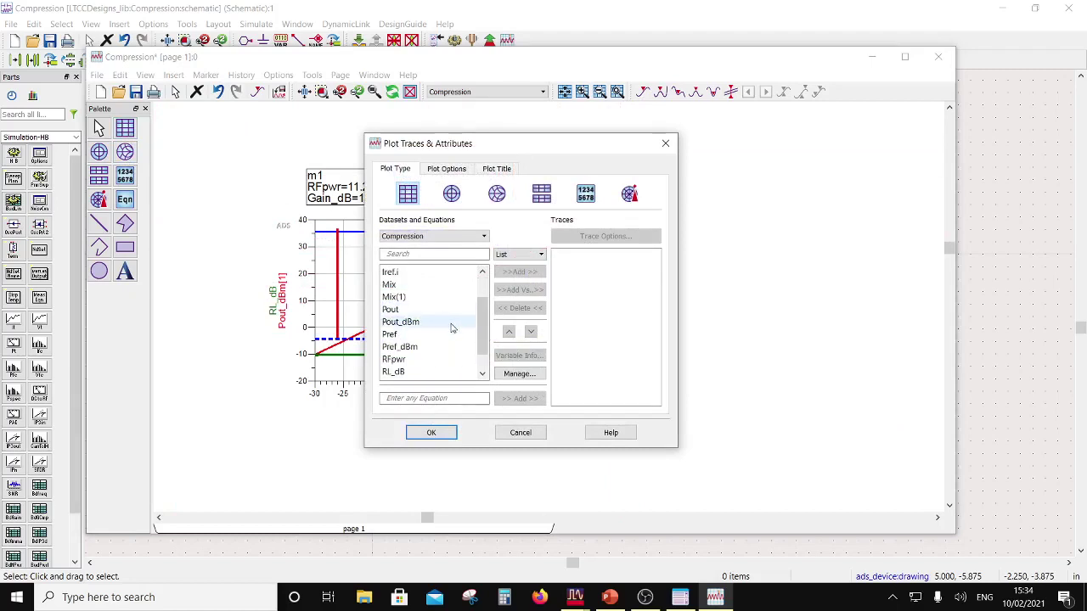
double_click(427, 363)
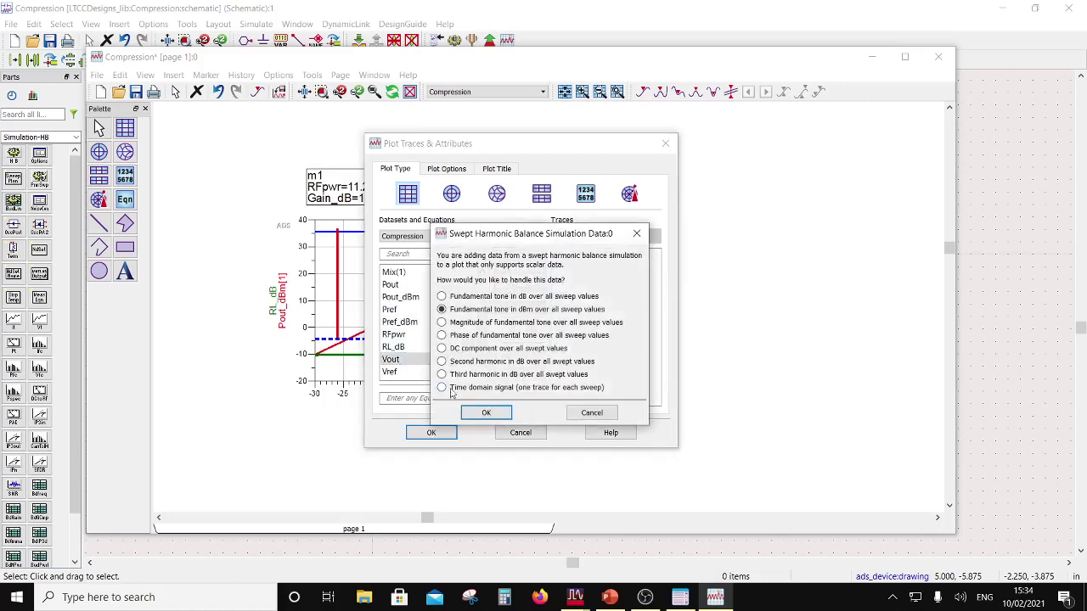
click(442, 335)
click(485, 412)
Accept the phase trace's options and position the plot right of the power chart.
double_click(607, 256)
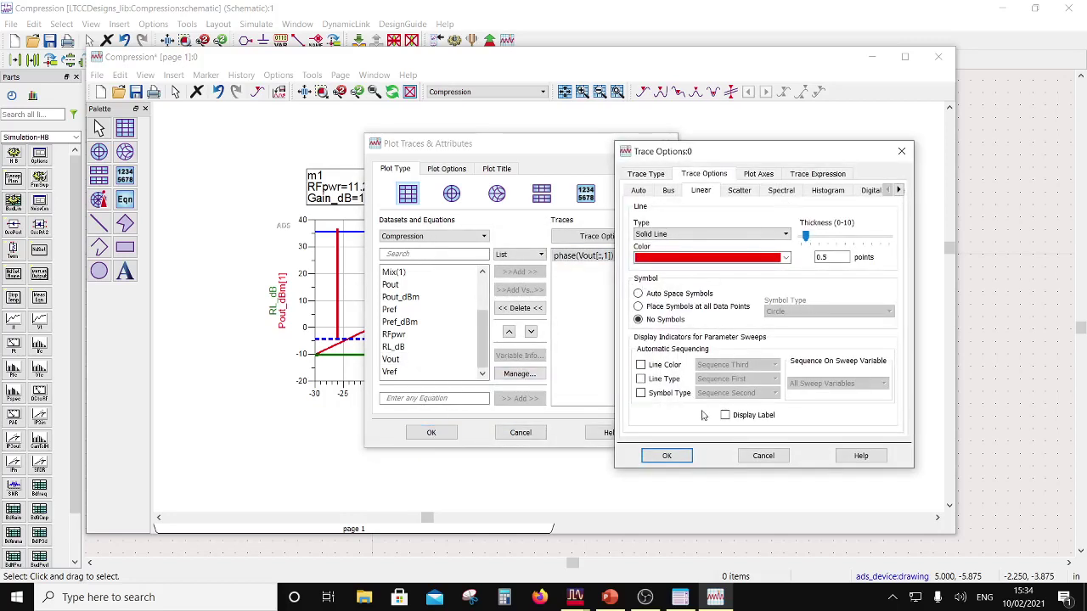
click(667, 455)
click(431, 432)
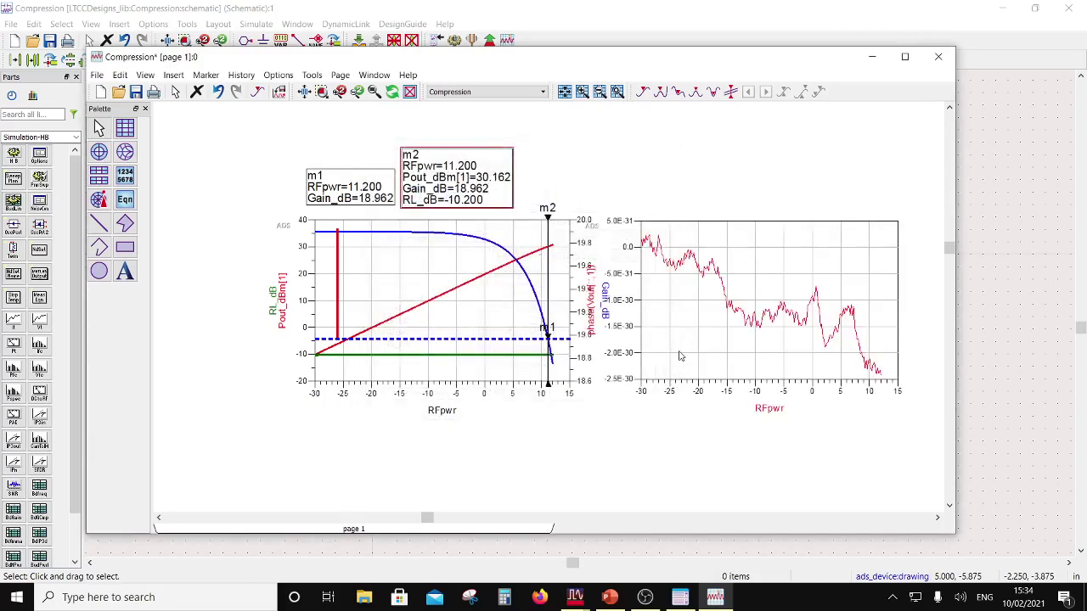
drag(681, 355, 717, 367)
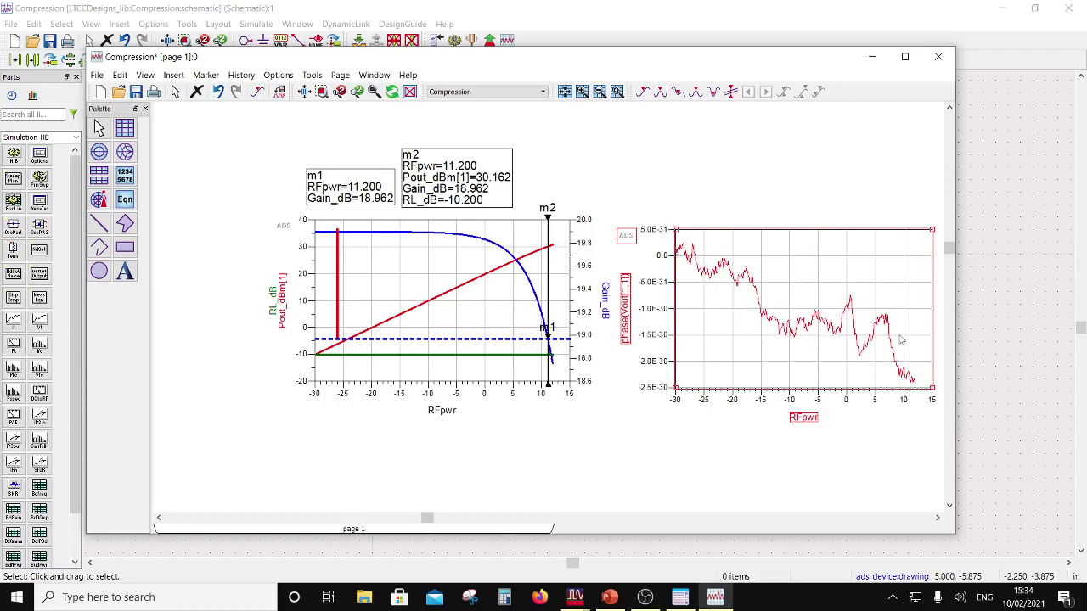
drag(744, 343, 743, 333)
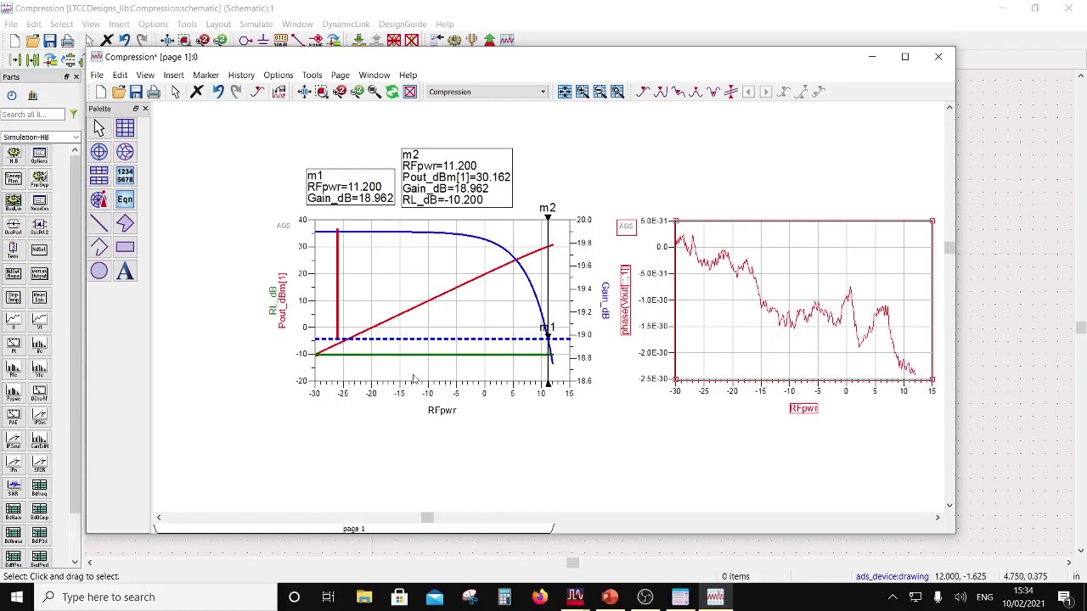
Thicken the Vout phase trace to 1.5, then switch to the Compression schematic window.
double_click(796, 330)
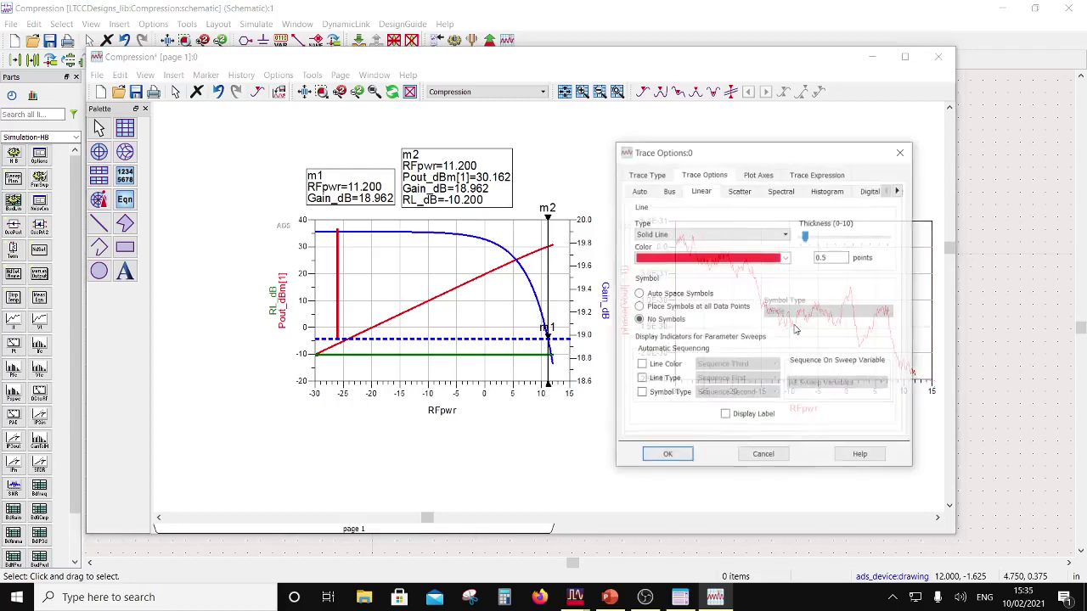
click(824, 238)
click(667, 456)
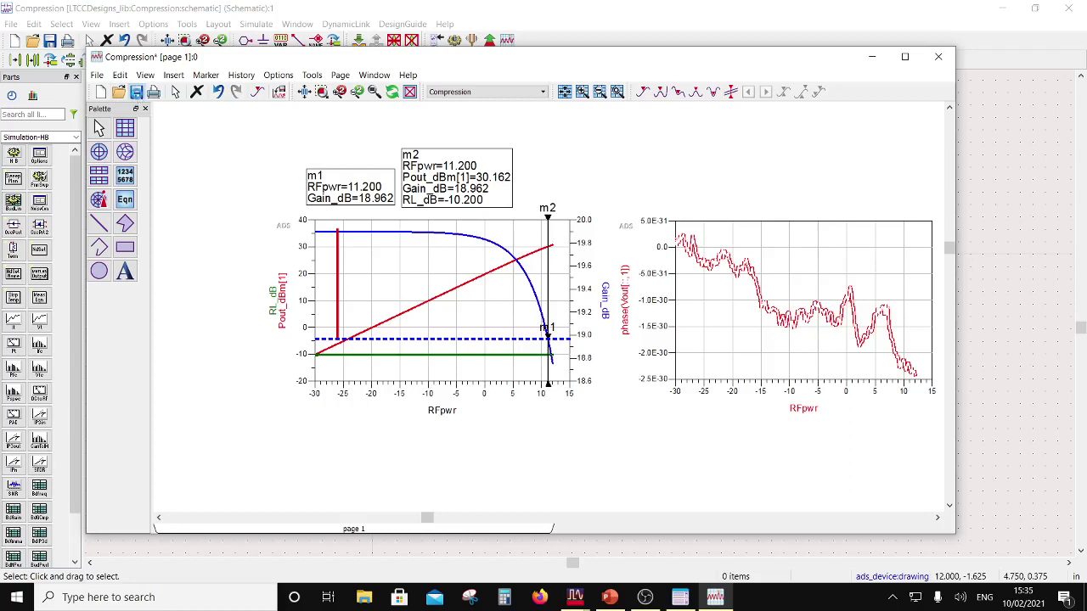
click(232, 10)
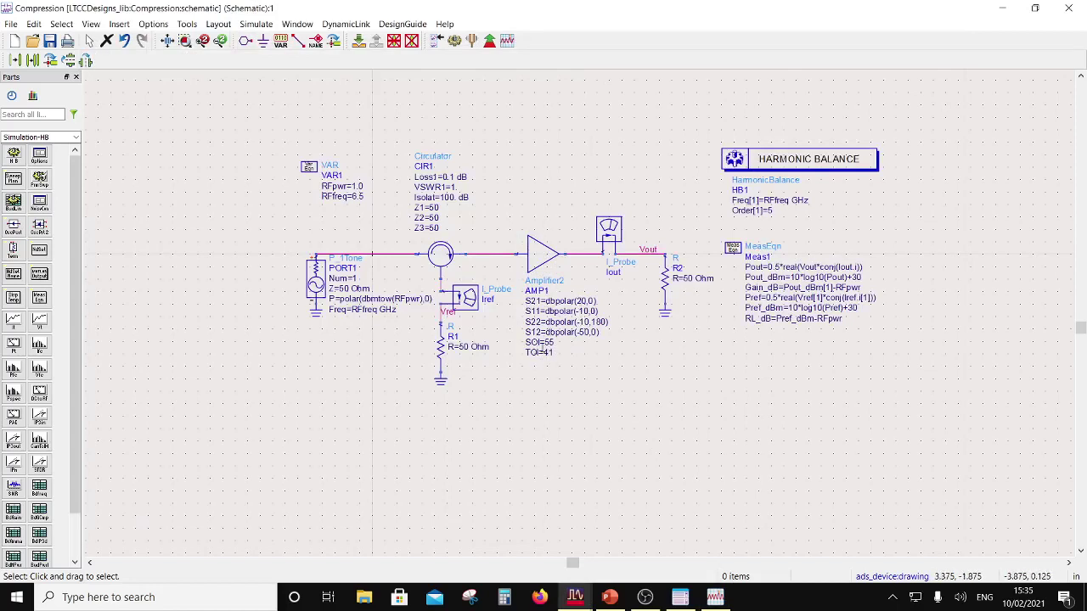
Shift the Compression data display down-right, check the schematic, and return to the display.
click(719, 599)
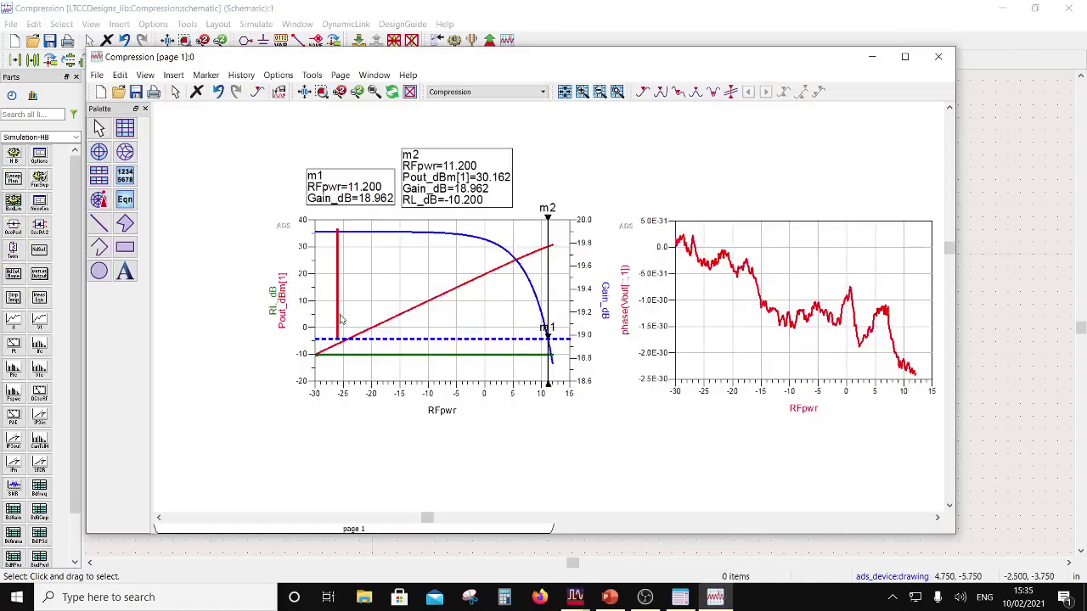
drag(325, 62, 434, 141)
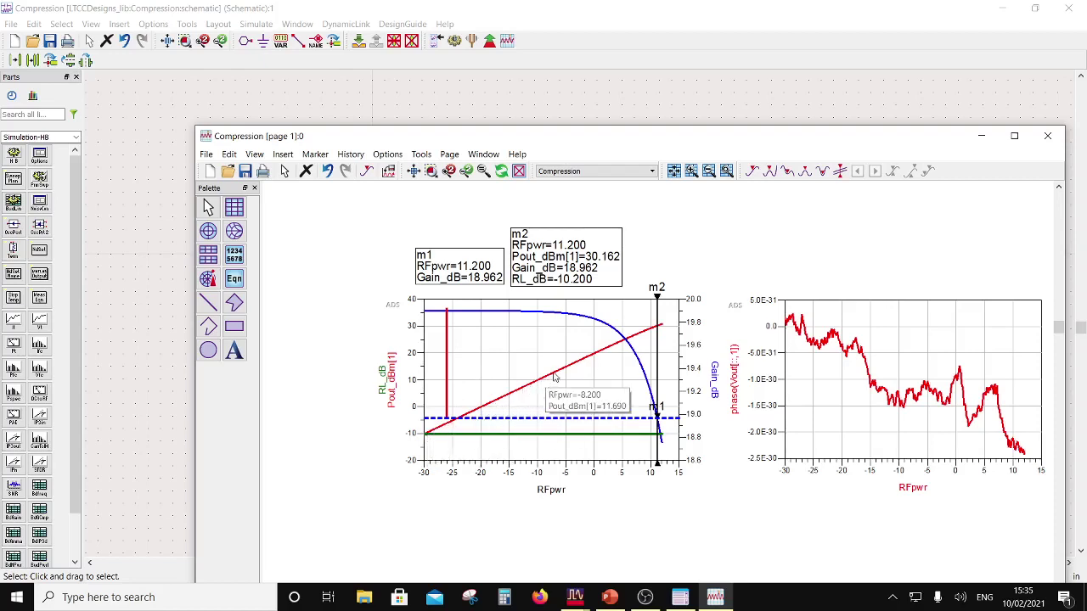
key(alt+Tab)
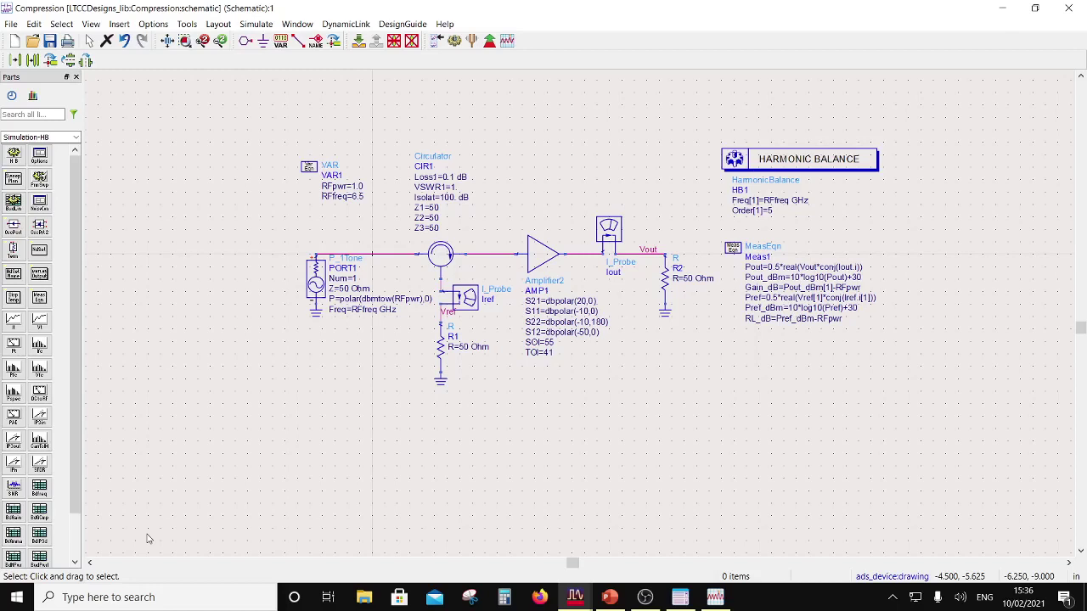
click(715, 597)
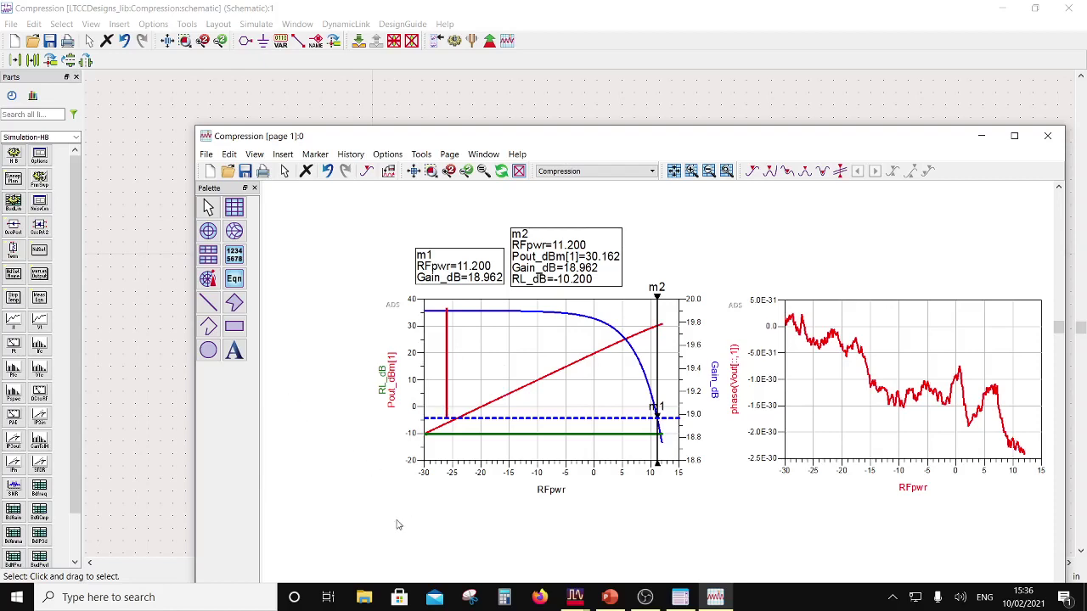
Move the data display window up-left and minimize it to reveal the Compression schematic.
click(303, 83)
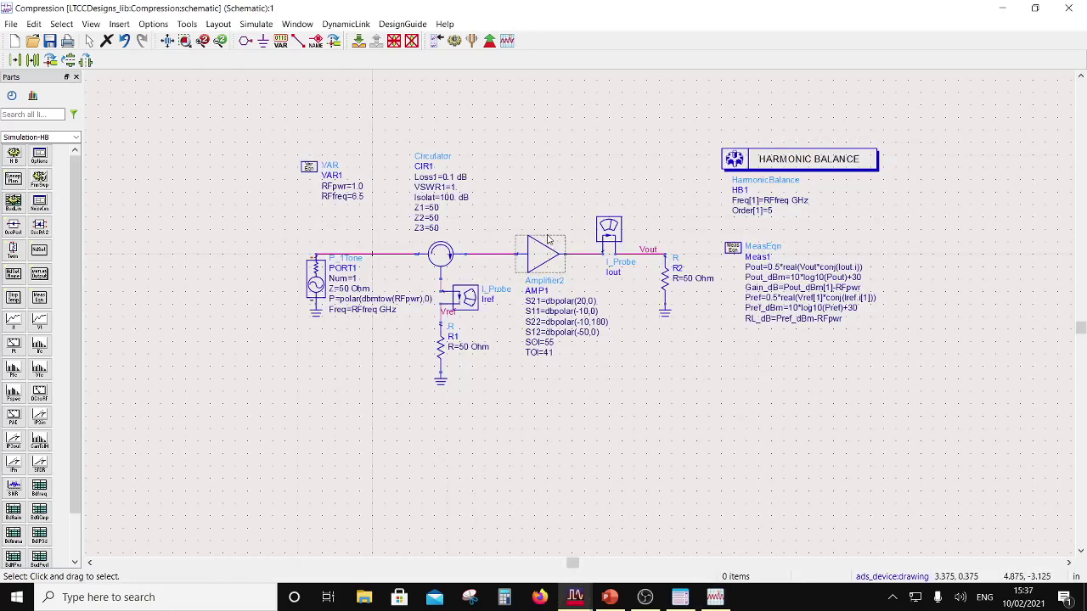
click(713, 598)
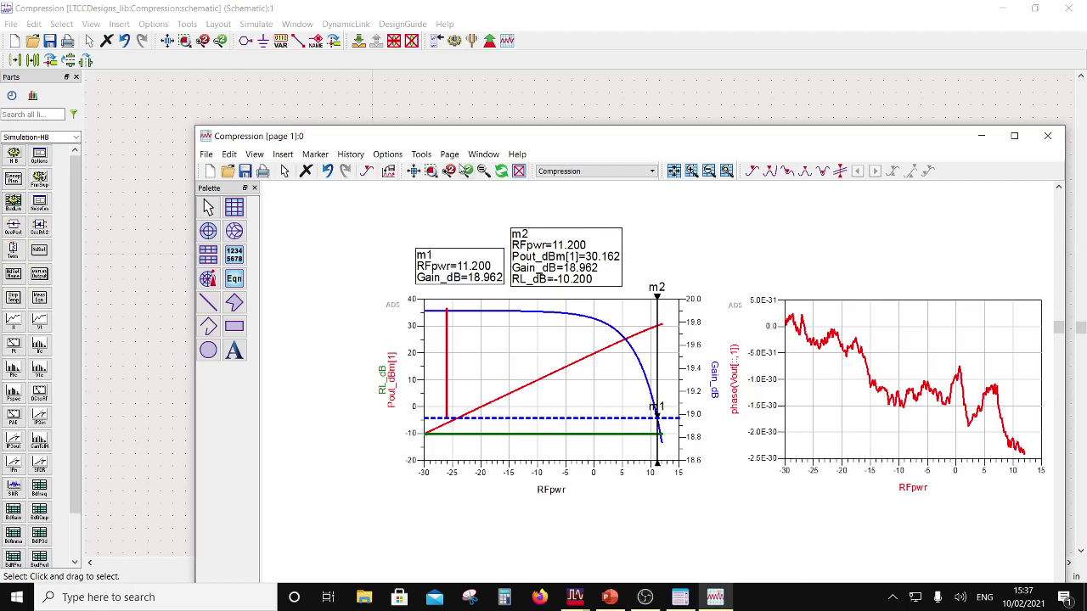
drag(469, 138, 368, 53)
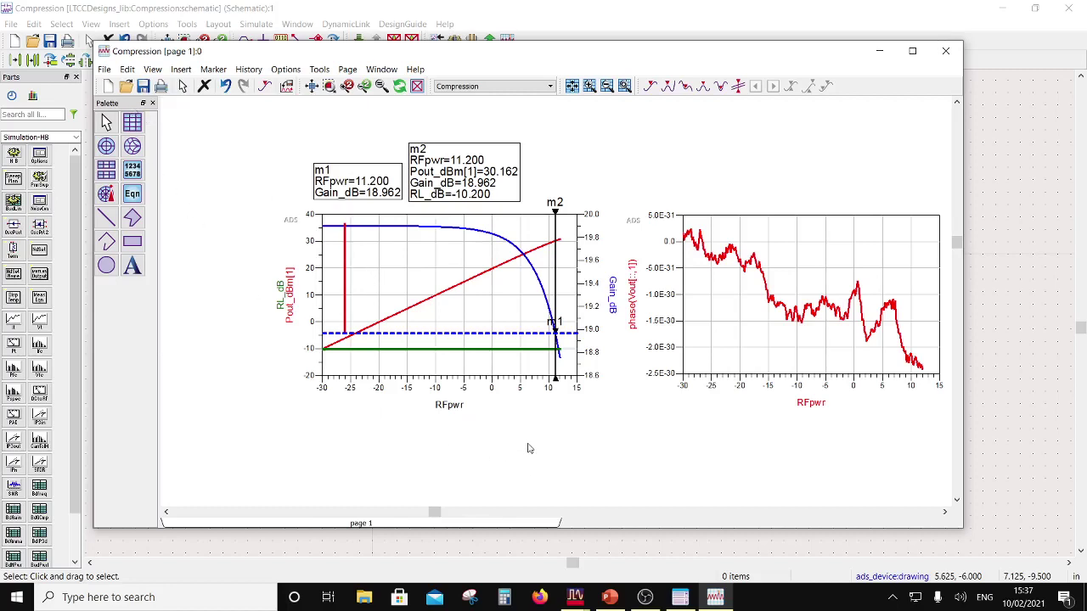
click(715, 598)
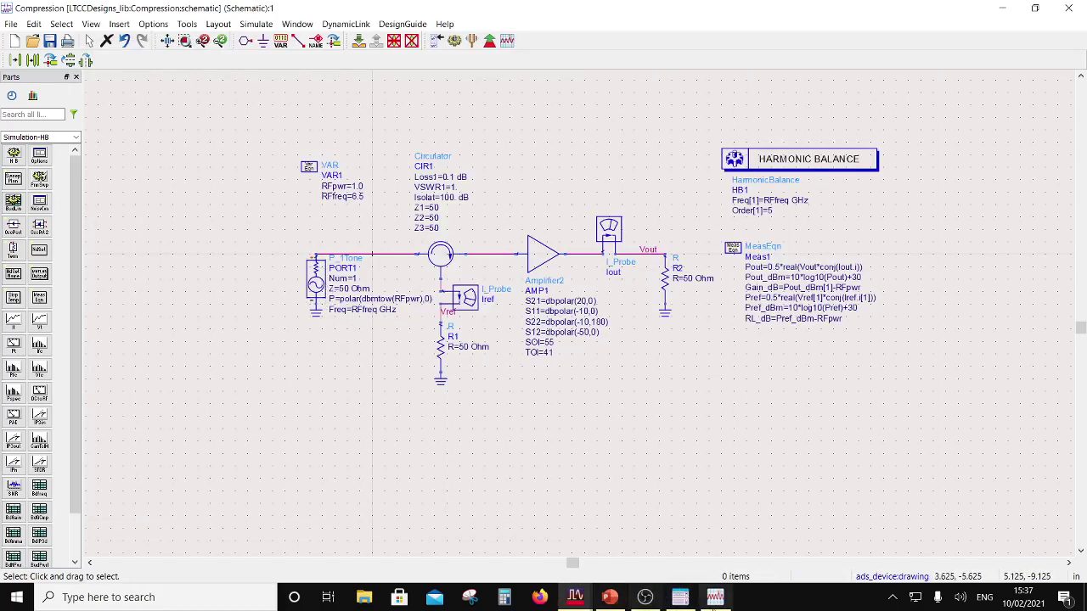
Show the 'Single Tone Characteristics of PA' slide in PowerPoint and move its window right.
click(608, 597)
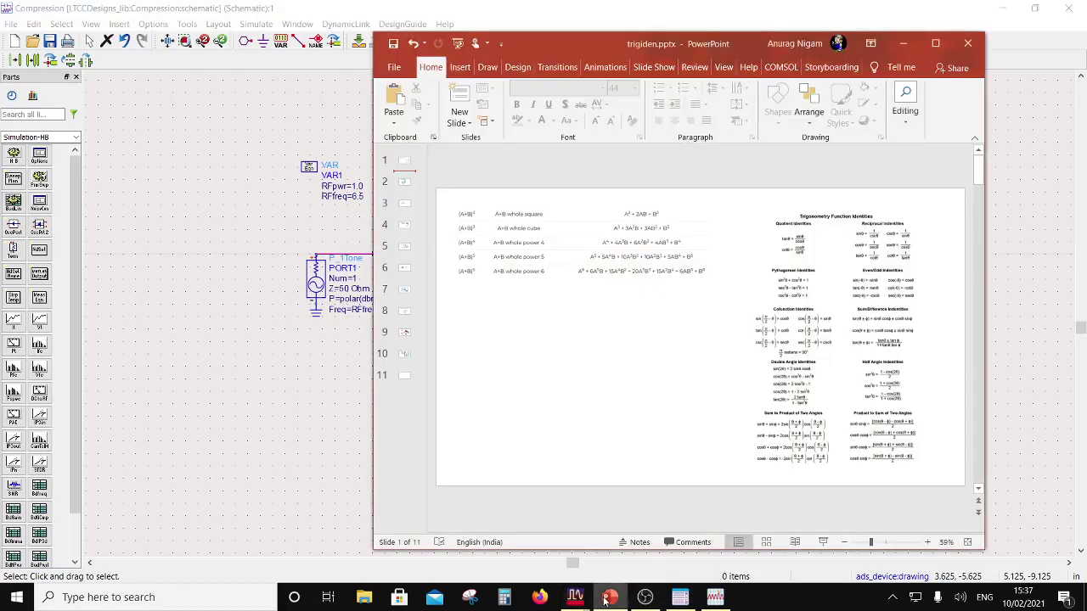
click(407, 185)
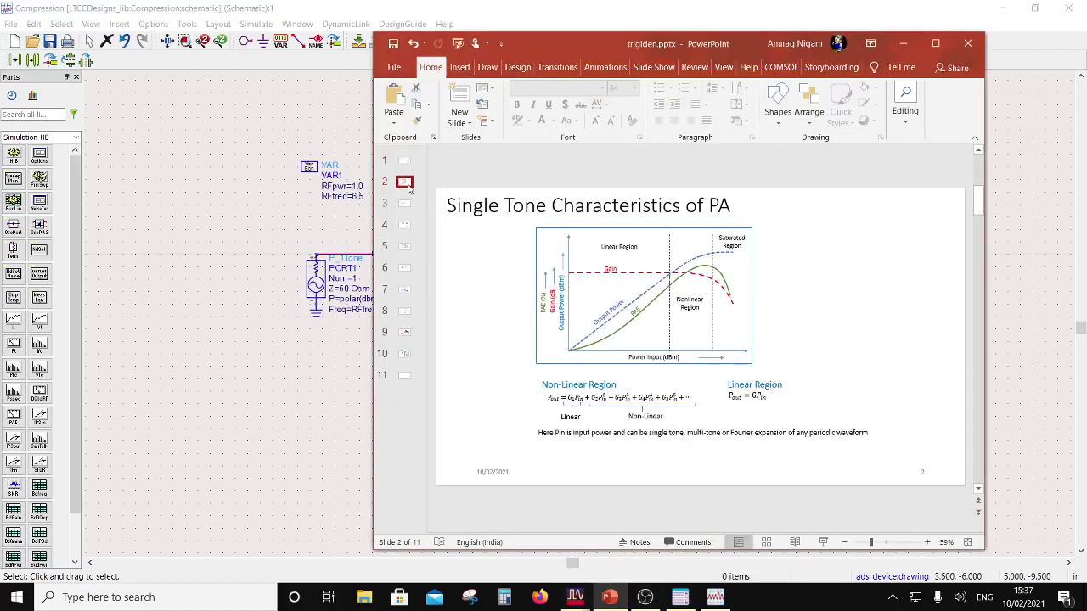
drag(608, 44, 759, 65)
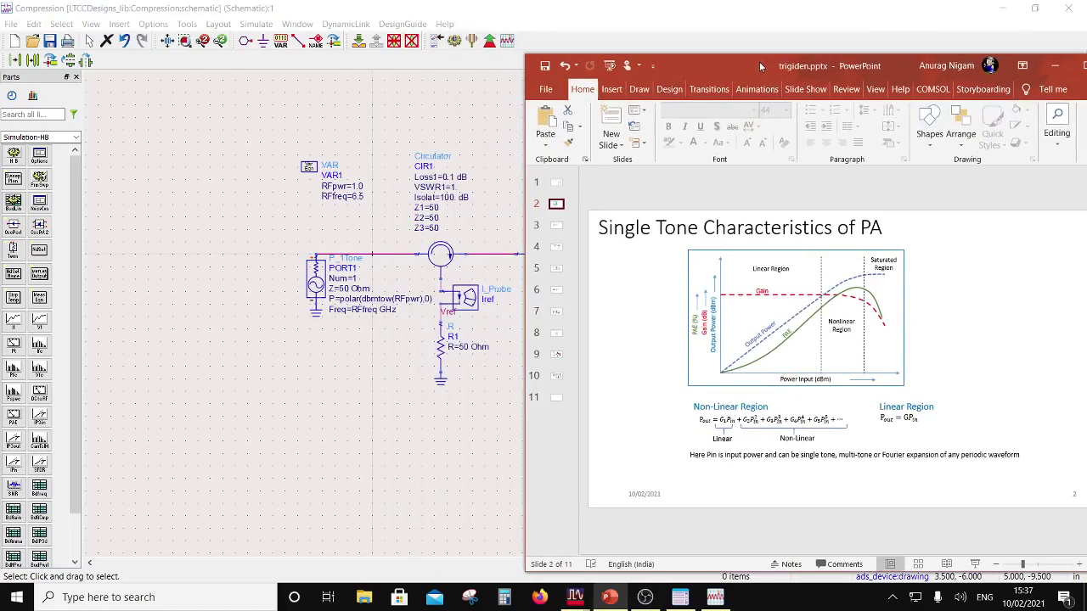
Move the ADS results window left and shrink it so the slide stays visible.
click(715, 598)
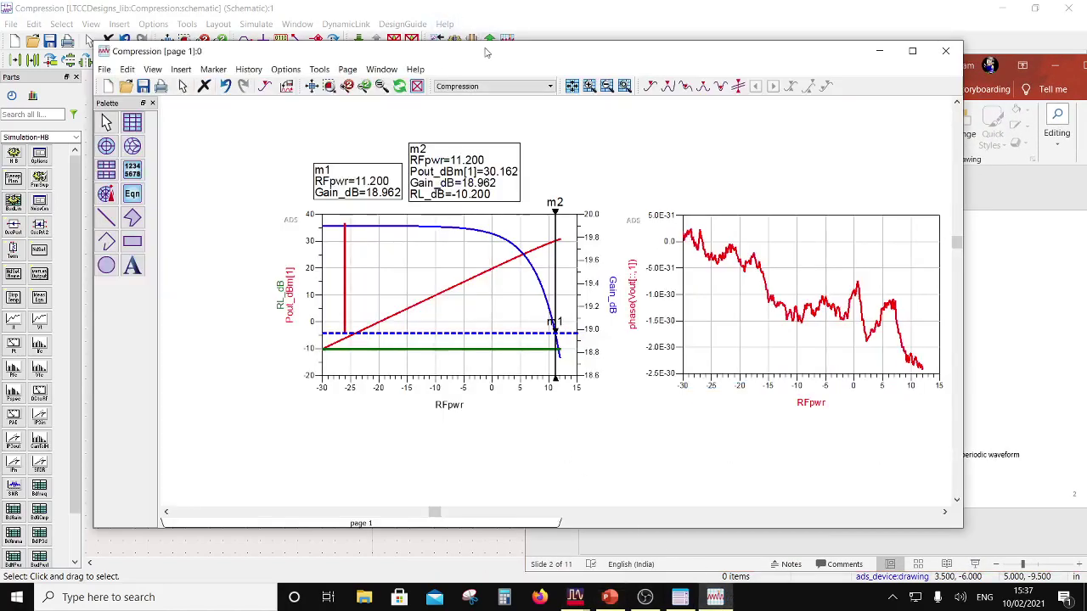
drag(485, 53, 329, 60)
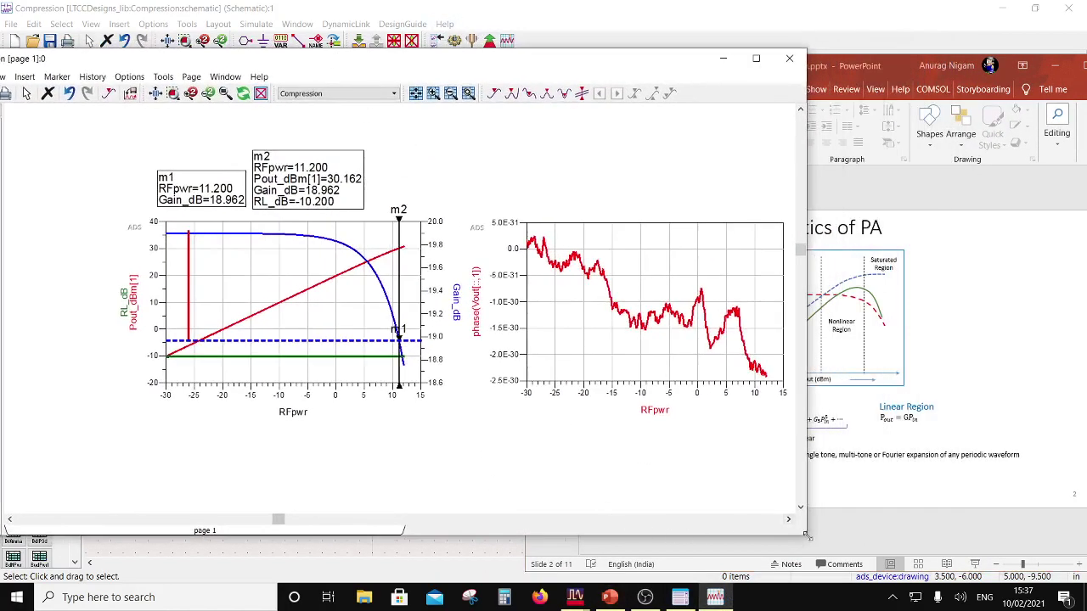
drag(809, 538, 558, 499)
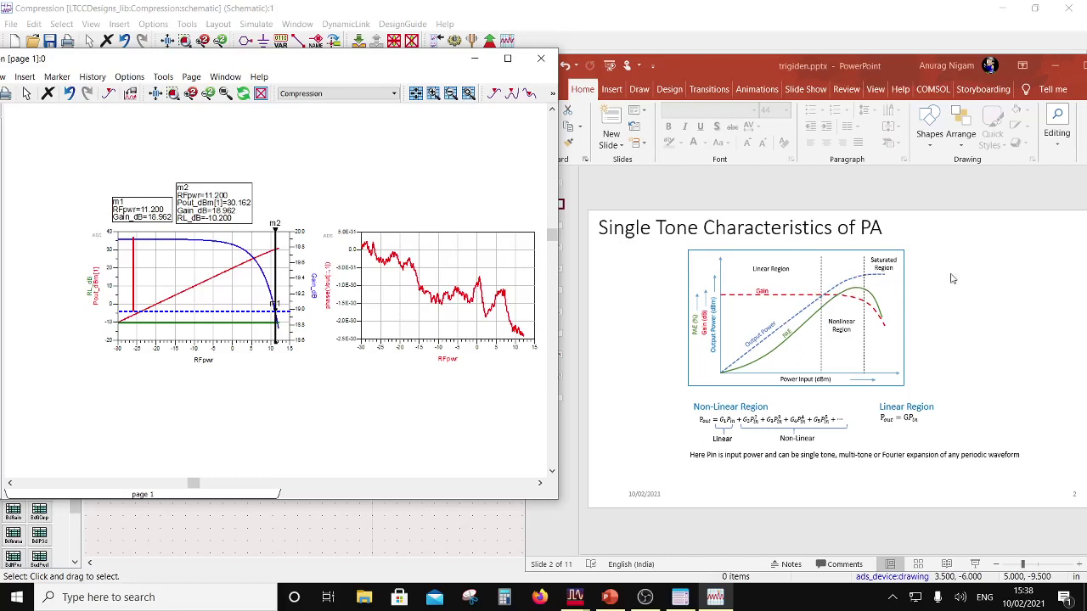
Change the Harmonic Balance RFpwr sweep Stop from its old value to 18 and re-simulate.
click(440, 534)
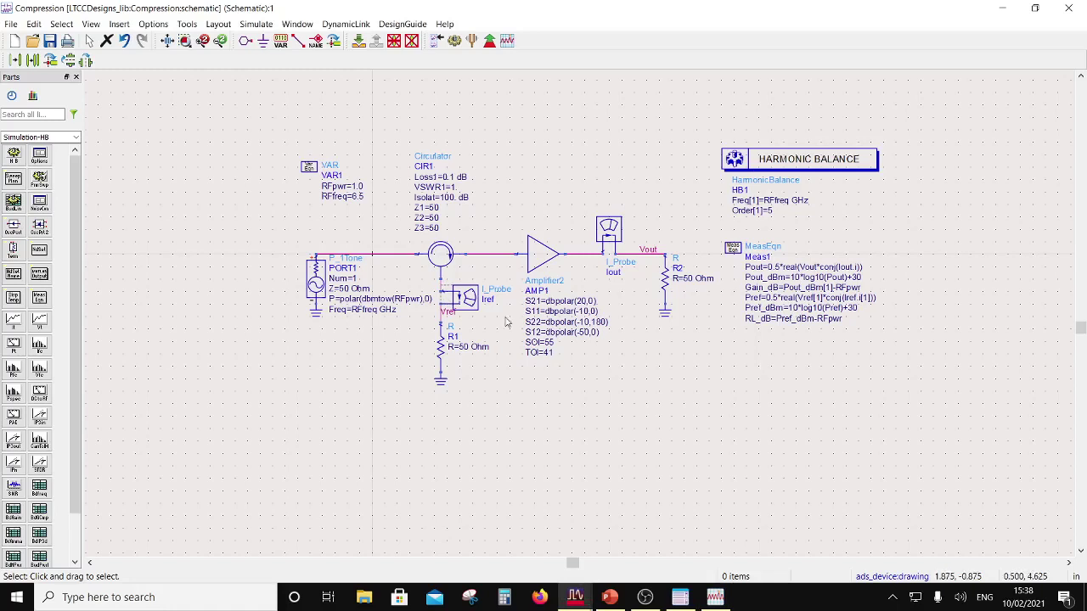
double_click(803, 183)
click(740, 362)
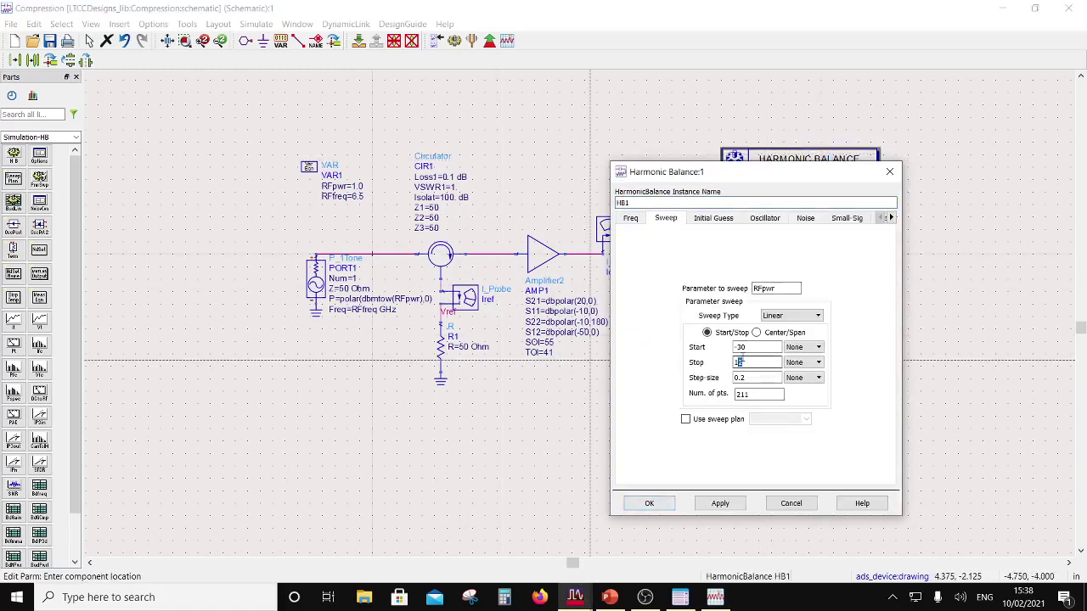
key(BackSpace)
text(8)
key(Tab)
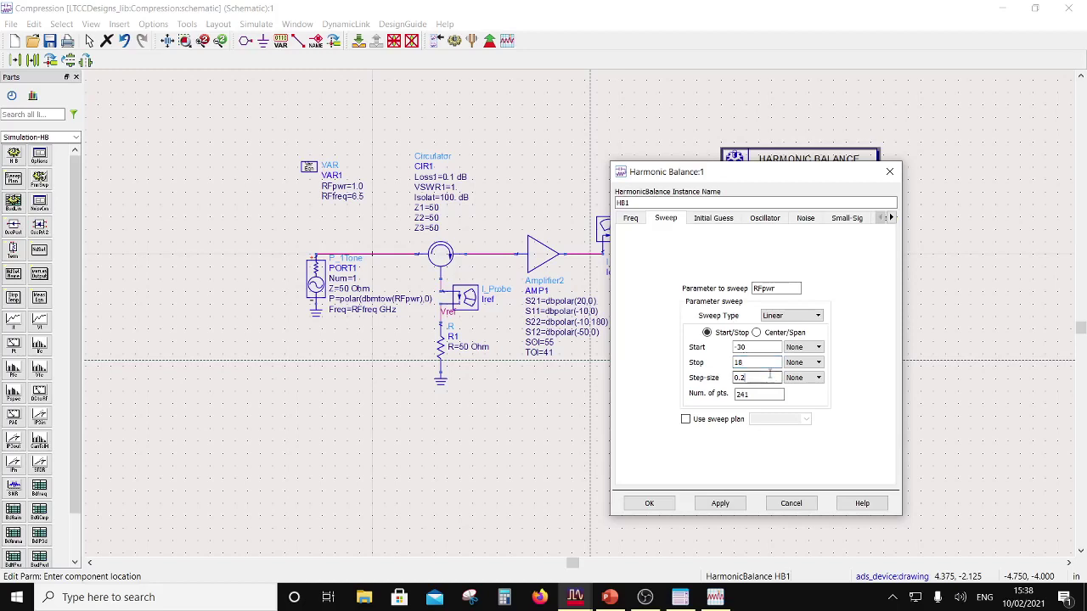
click(648, 503)
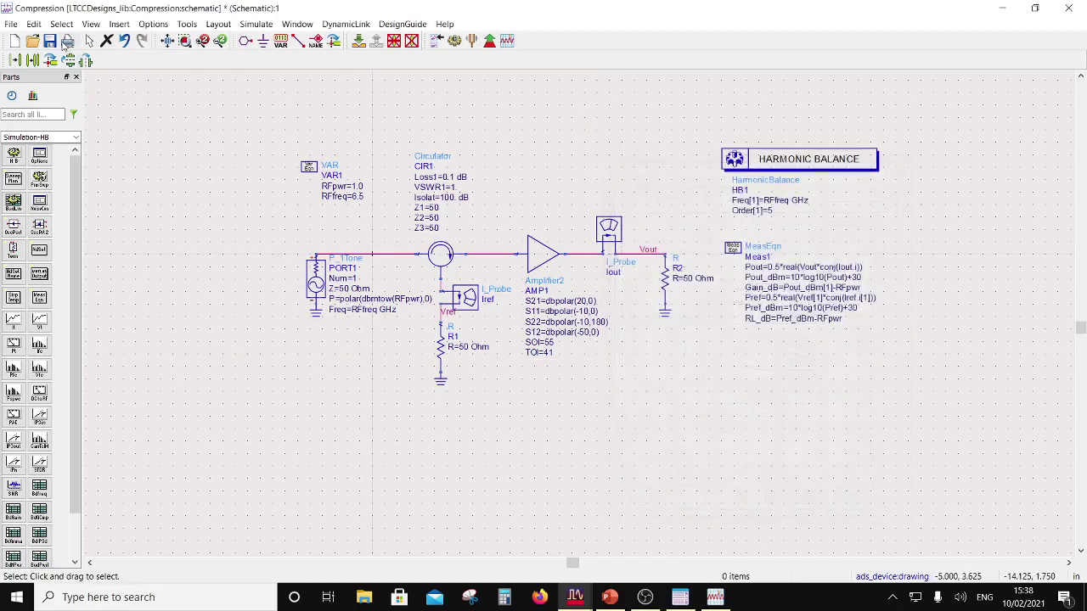
click(219, 40)
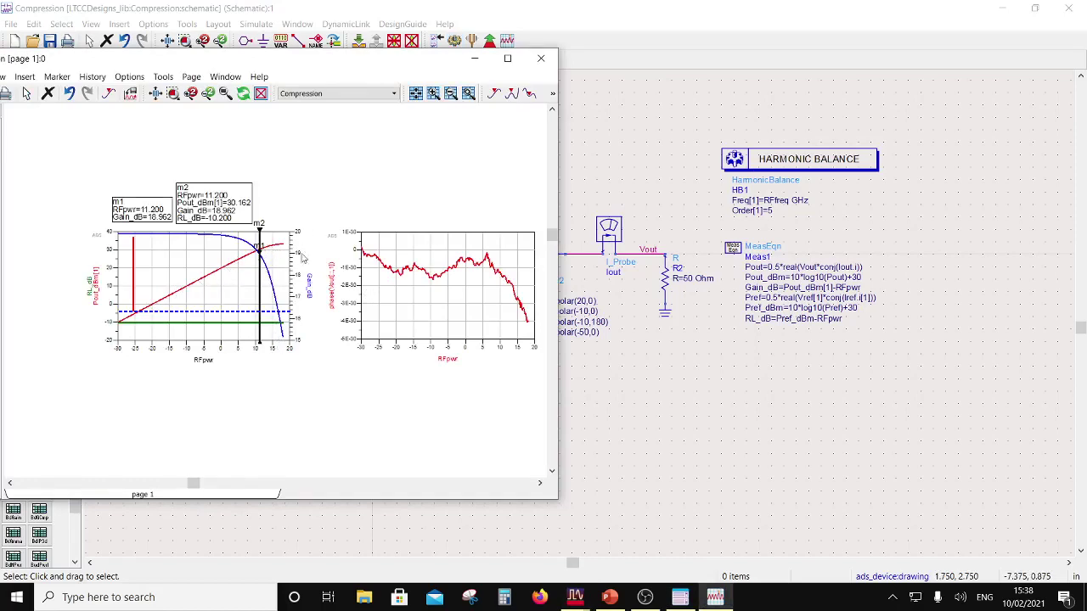
Select the PA characteristics figure on the PowerPoint slide for comparison.
click(716, 598)
click(720, 597)
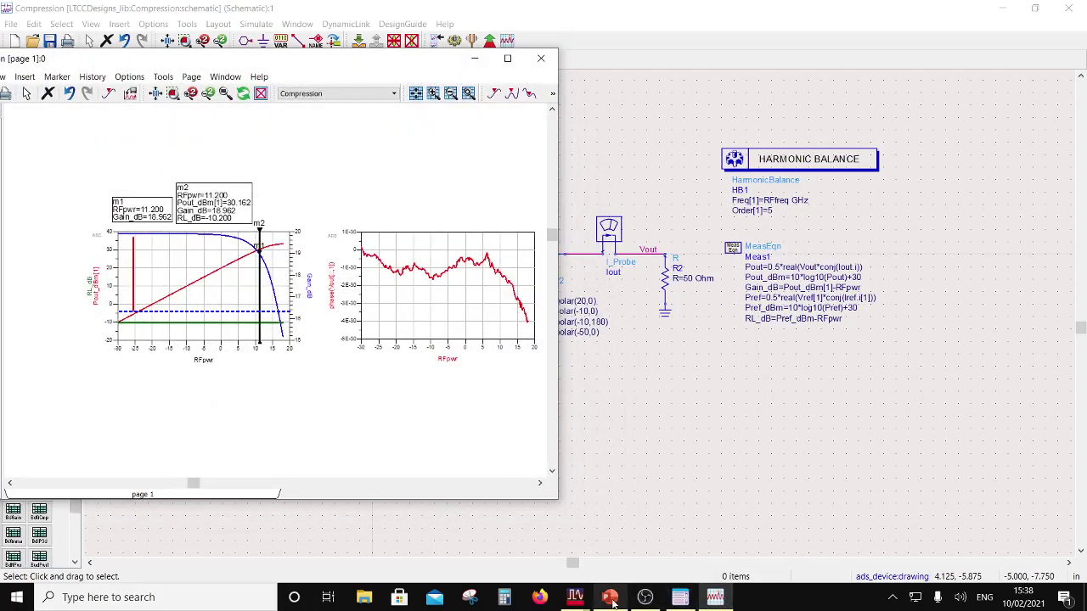
click(610, 597)
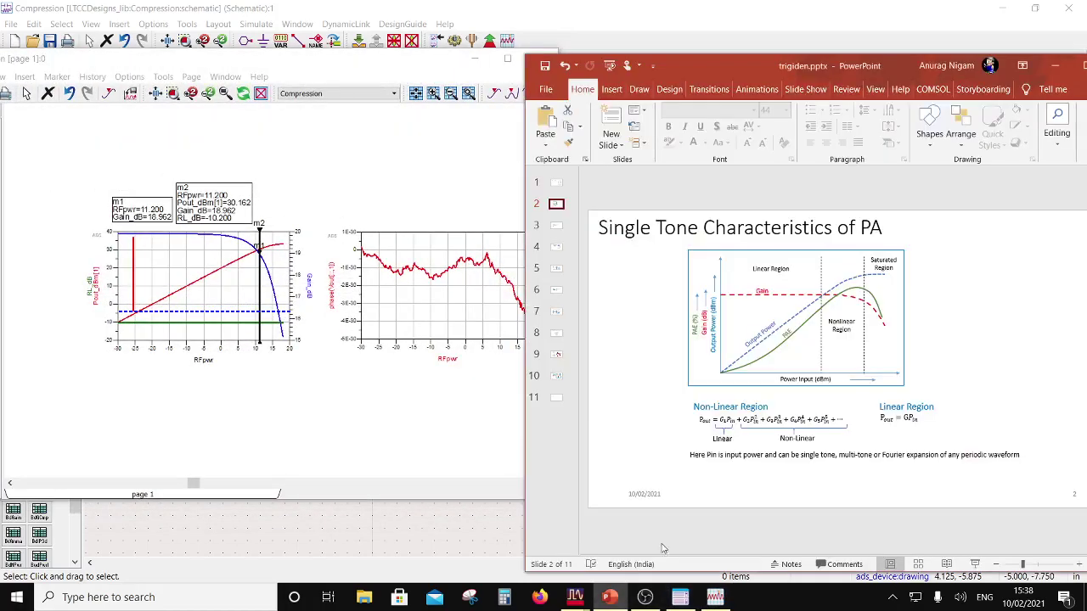
click(867, 275)
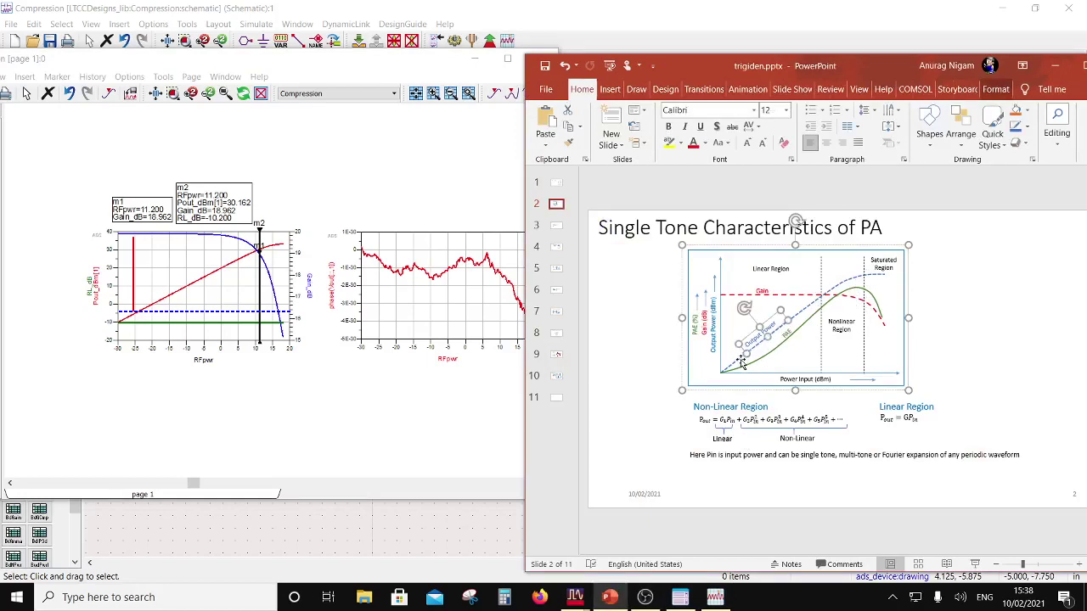
click(738, 362)
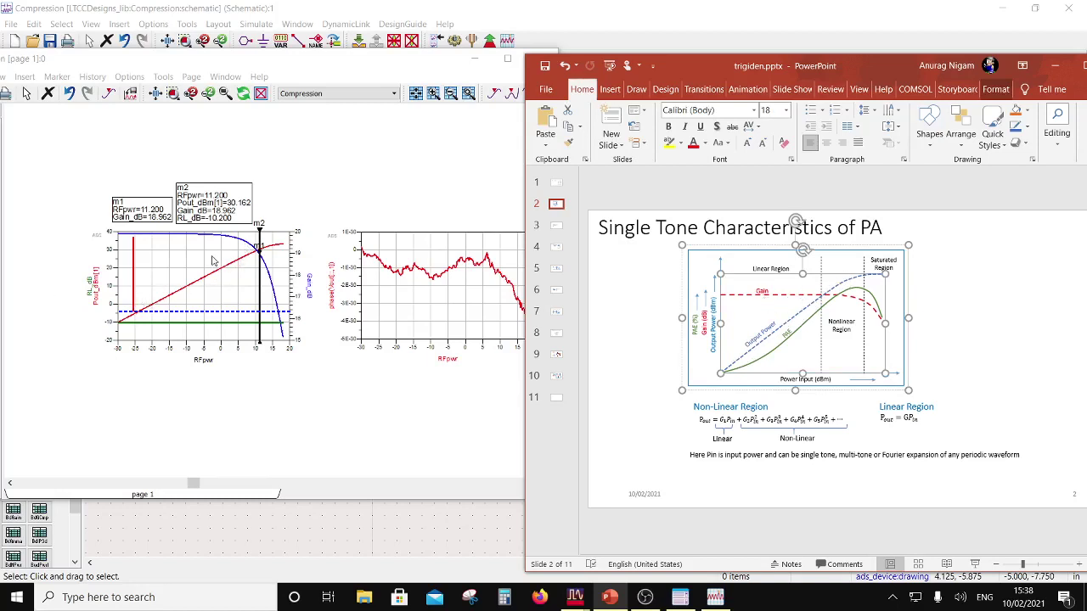
Delete the red vertical line from the left ADS Pout plot.
click(133, 276)
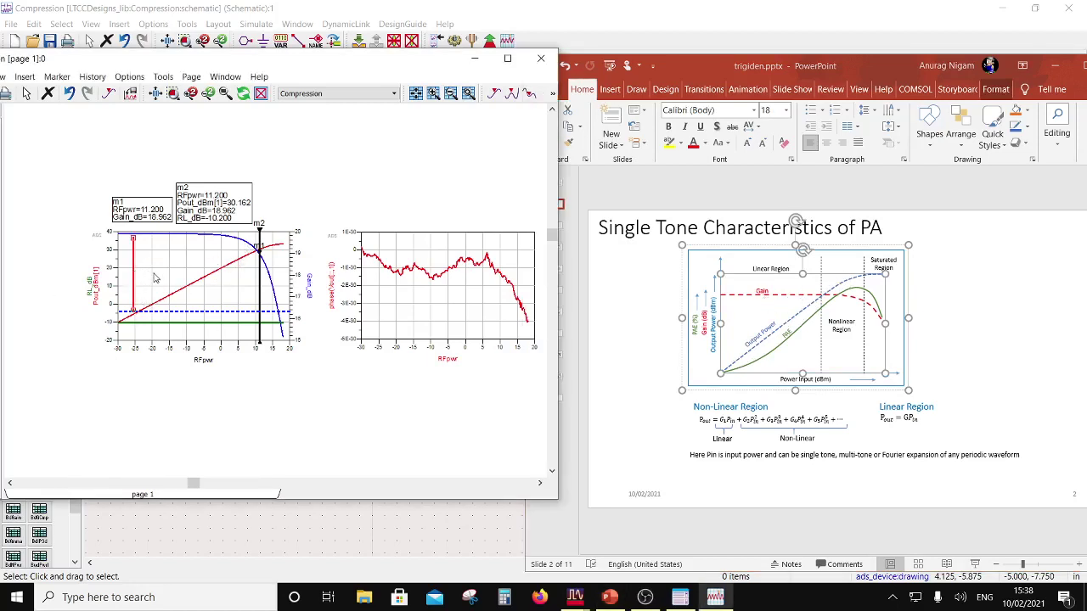
key(Delete)
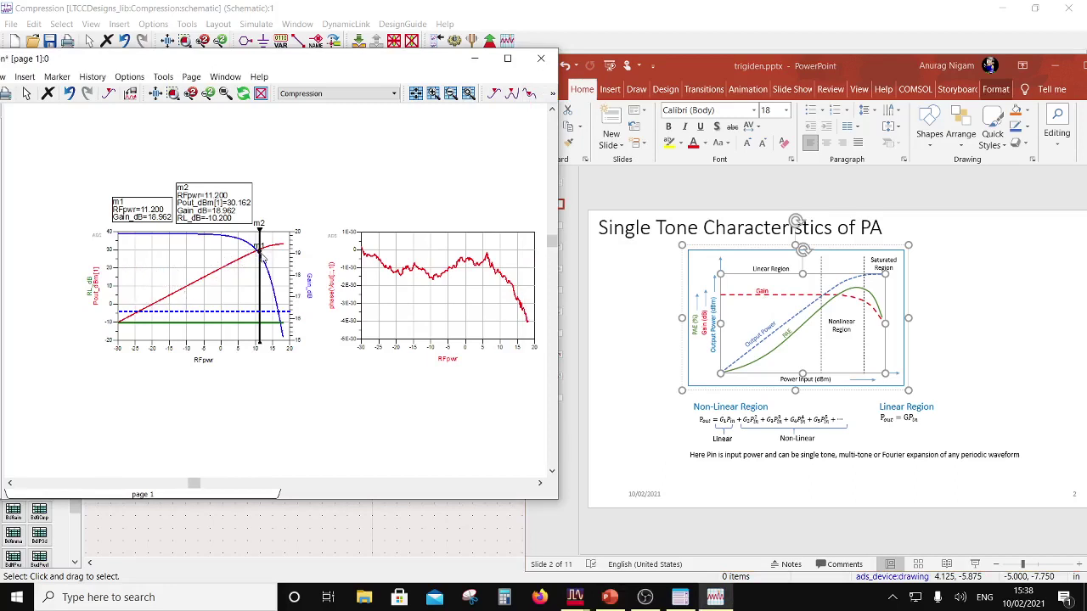
mouse_move(264, 256)
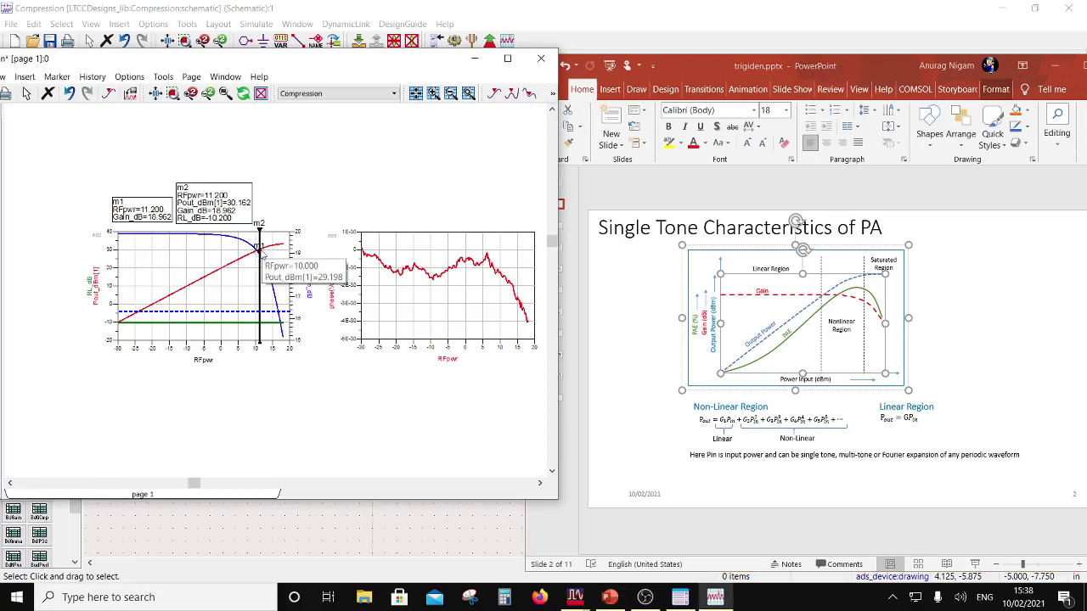